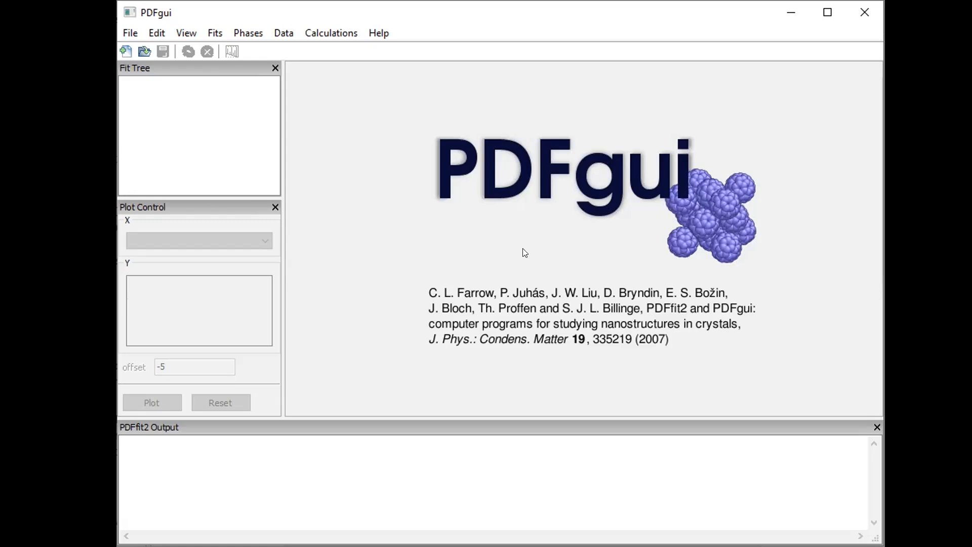
Add a new fit to the Fit Tree, keep the name Fit 1, and show its parameters
right_click(145, 84)
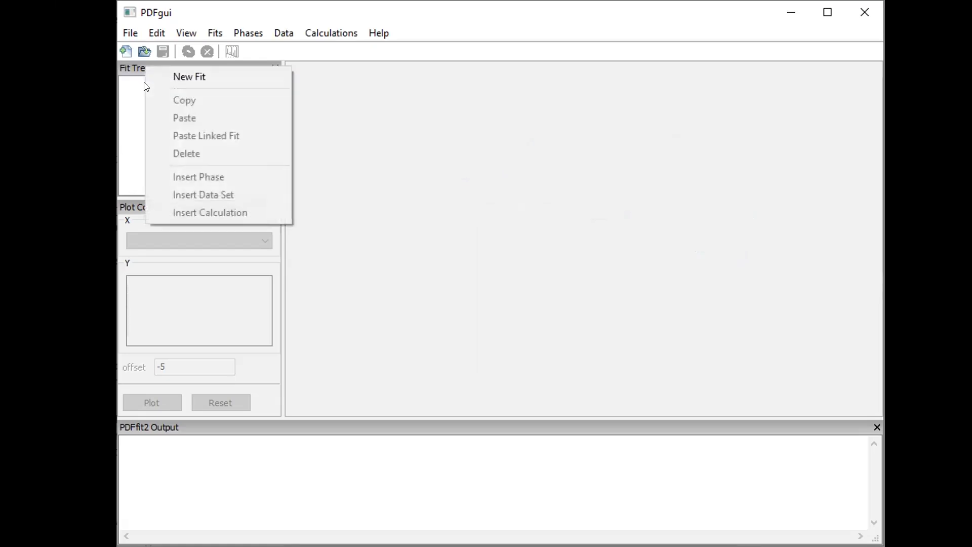
click(187, 79)
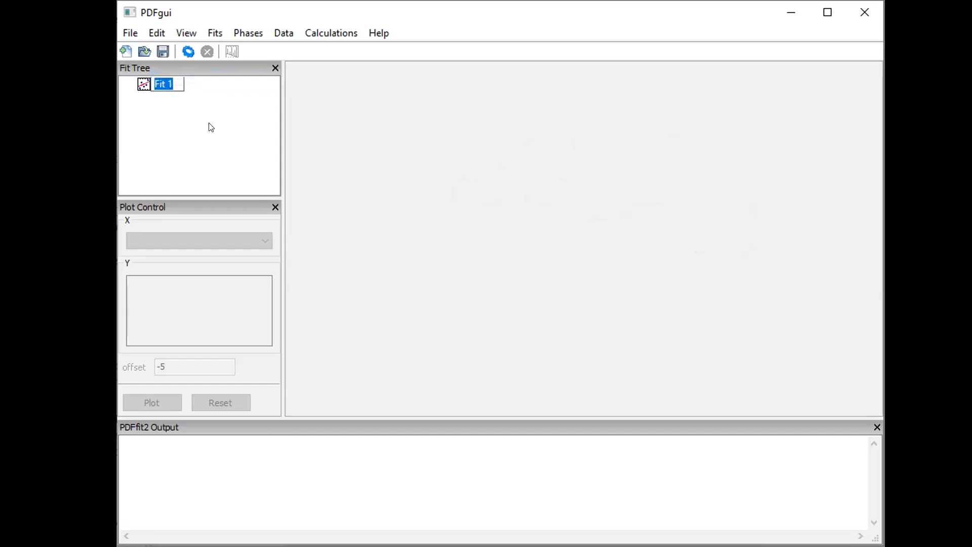
click(220, 129)
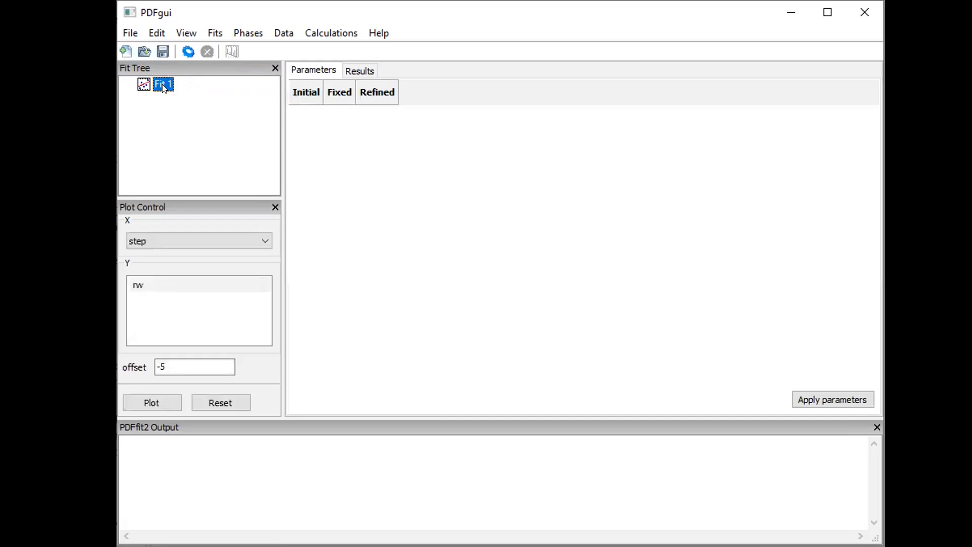
Insert a data set into Fit 1 by loading TiS2pristine.gr from the PDFfitting folder
right_click(157, 81)
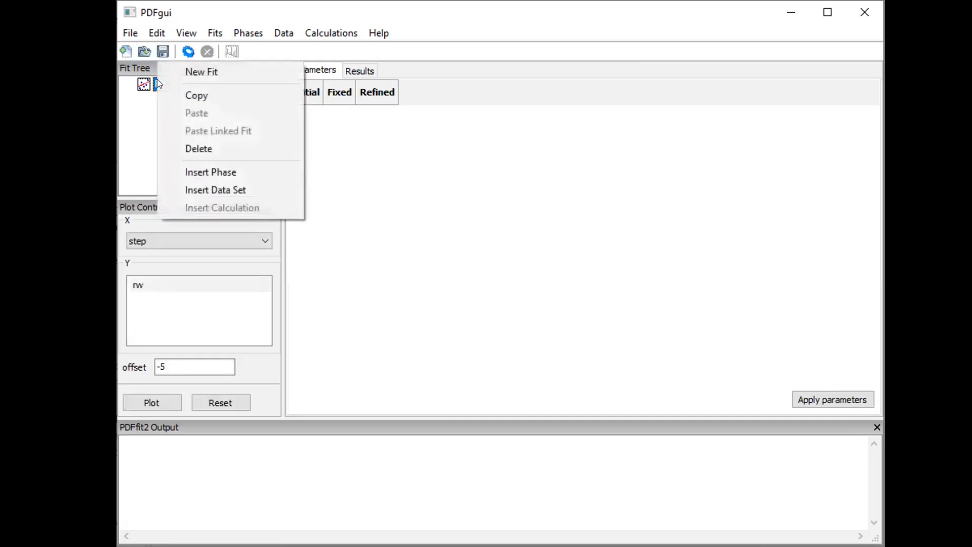
click(262, 188)
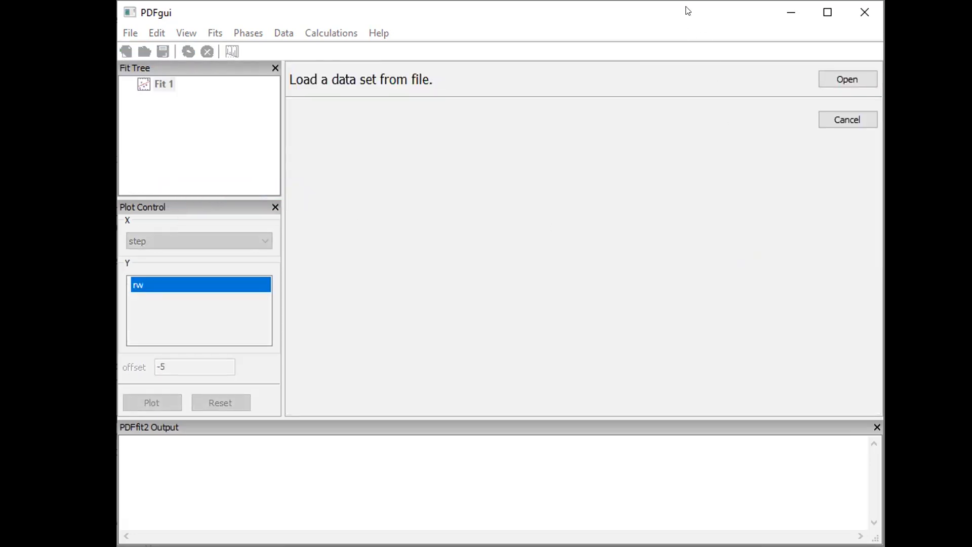
click(831, 81)
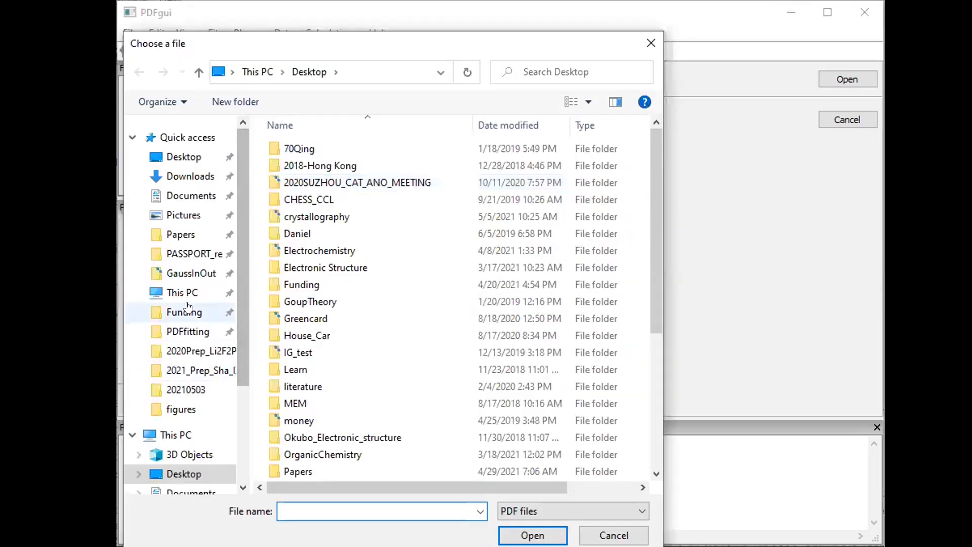
click(185, 330)
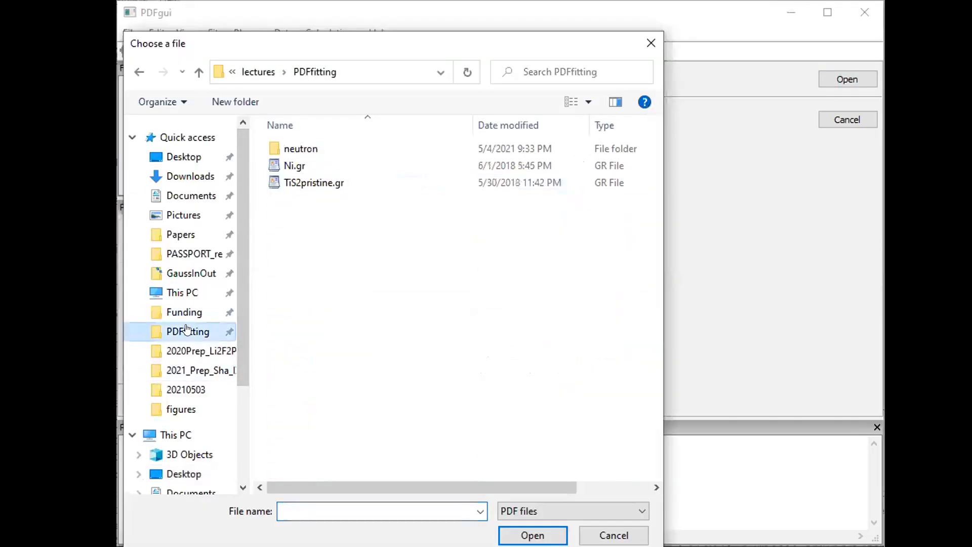
click(327, 185)
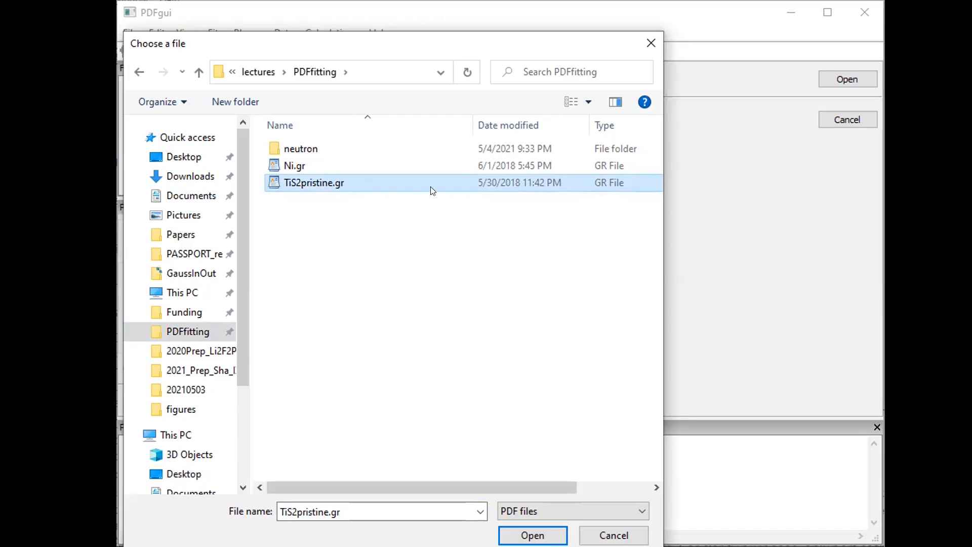
click(527, 535)
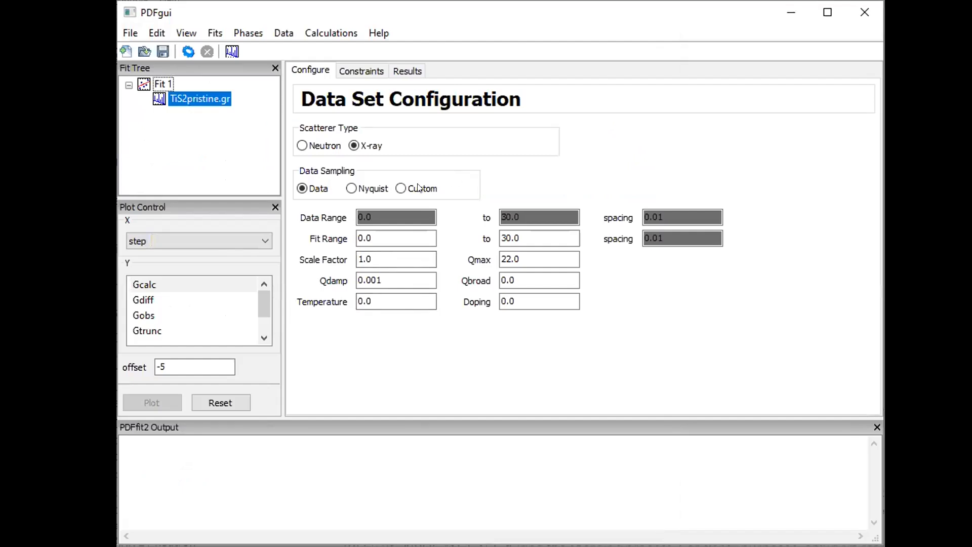
Quick-plot the TiS2pristine.gr G curve in a window beside the main PDFgui window
click(227, 55)
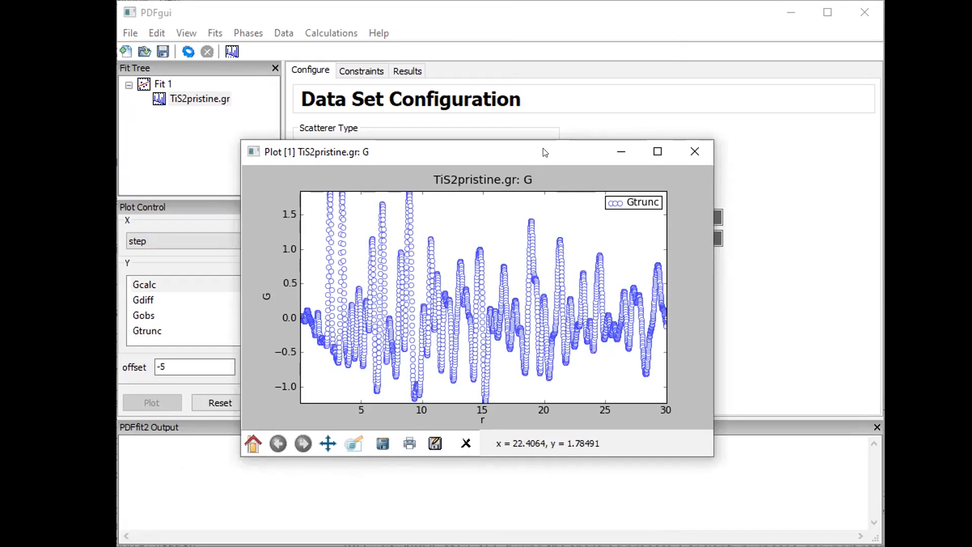
drag(512, 155, 483, 157)
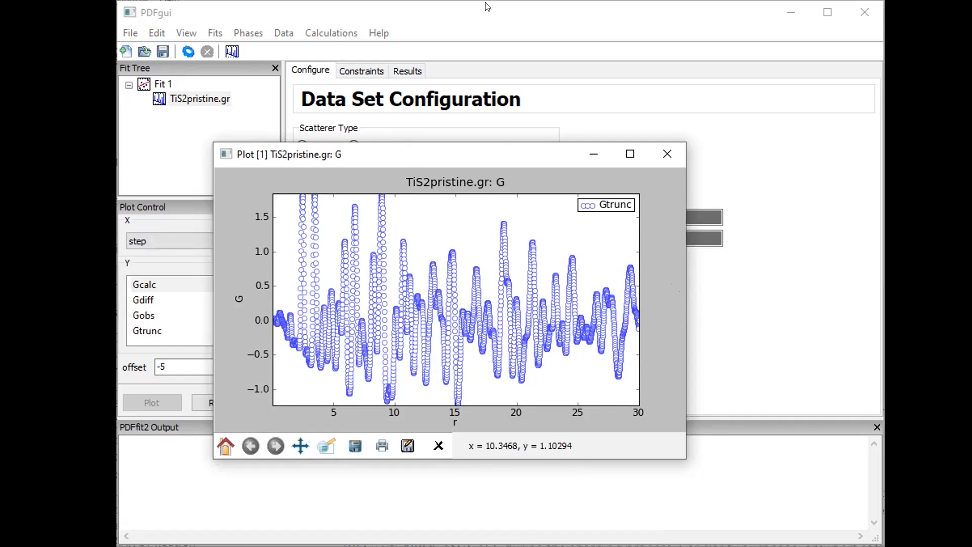
click(395, 46)
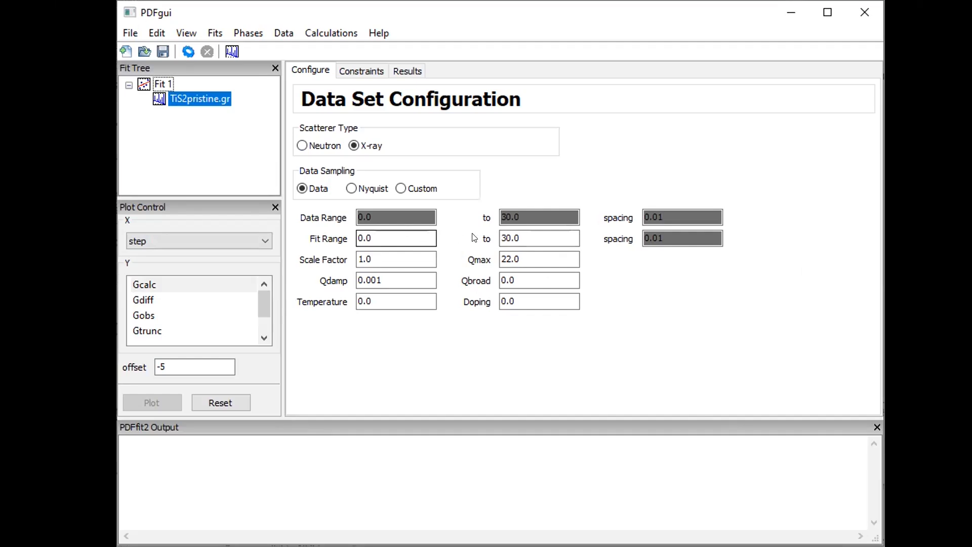
Point out the current fit range limits, 0.0 to 30.0
click(527, 232)
click(380, 238)
click(525, 232)
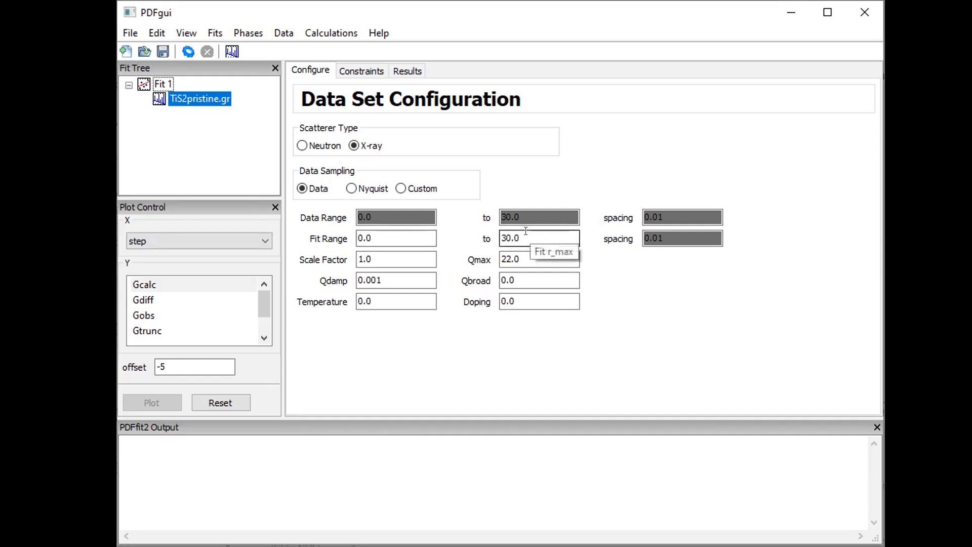
click(373, 238)
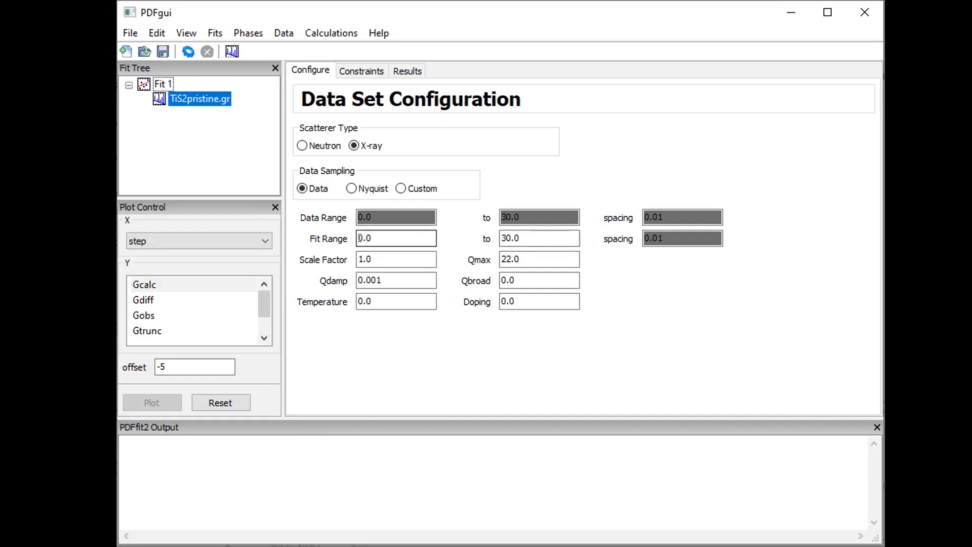
click(539, 237)
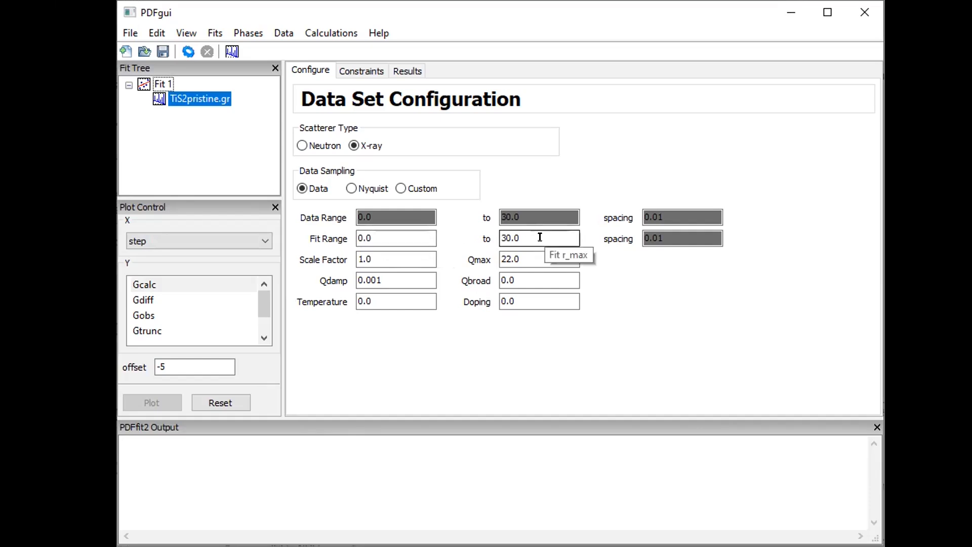
click(385, 237)
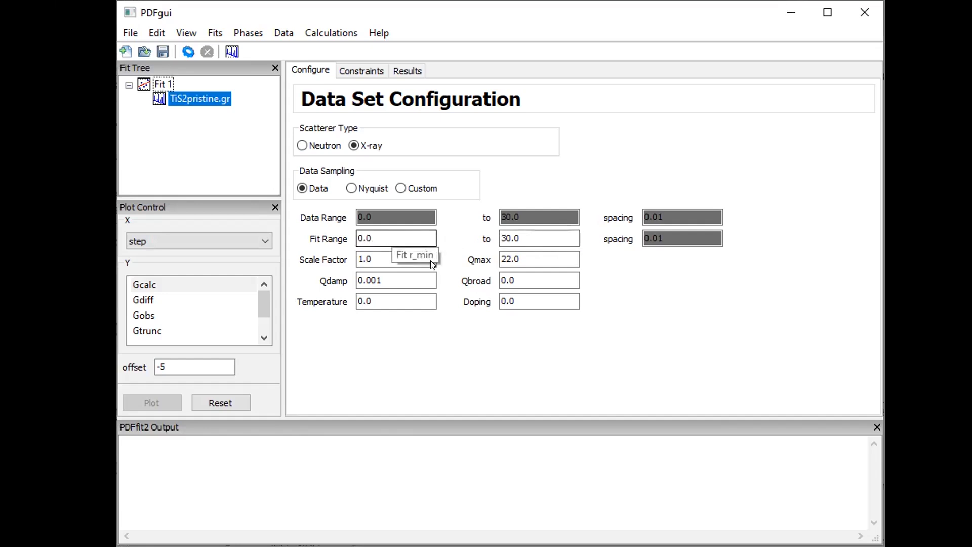
click(536, 234)
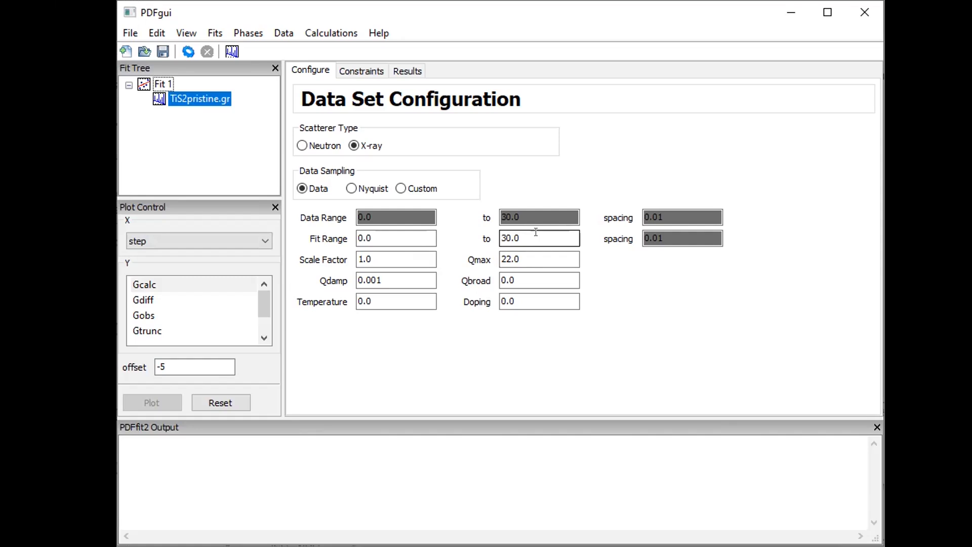
click(407, 232)
click(515, 238)
Change the fit range to run from 1.2 to 10
double_click(380, 233)
text(1.2)
key(Tab)
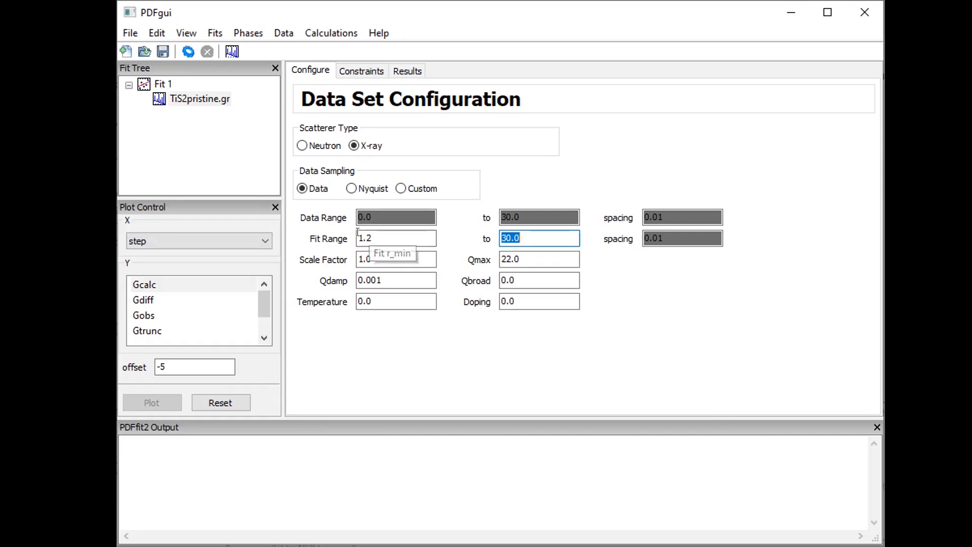
text(10)
key(Tab)
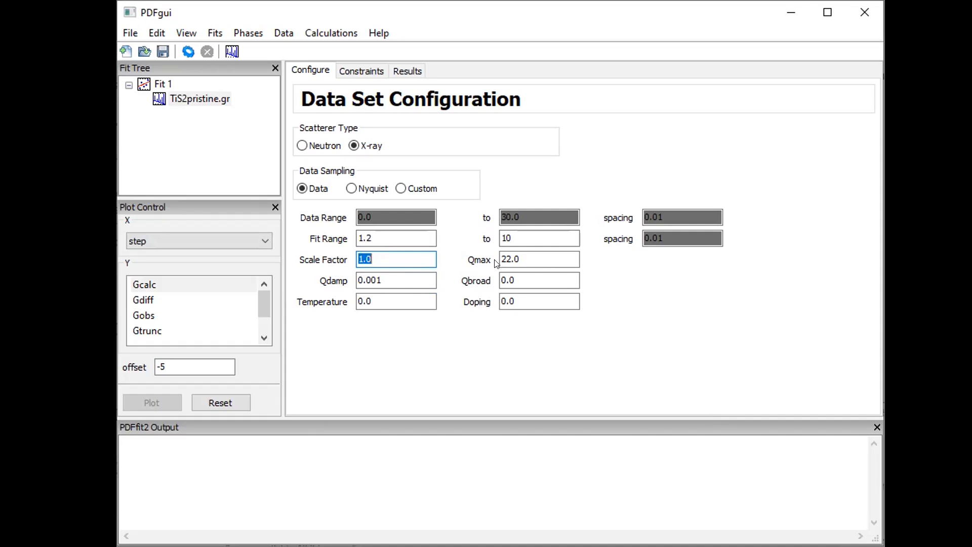
click(539, 254)
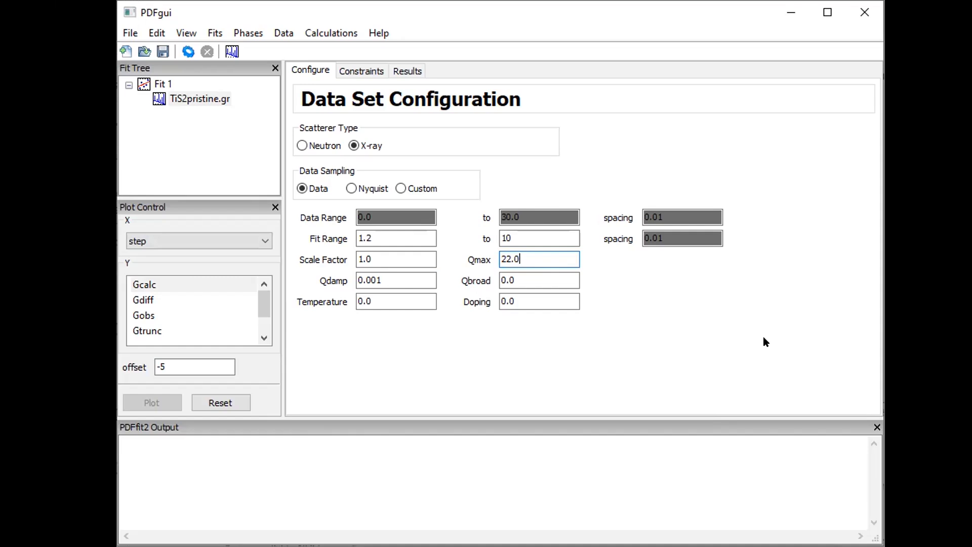
click(516, 256)
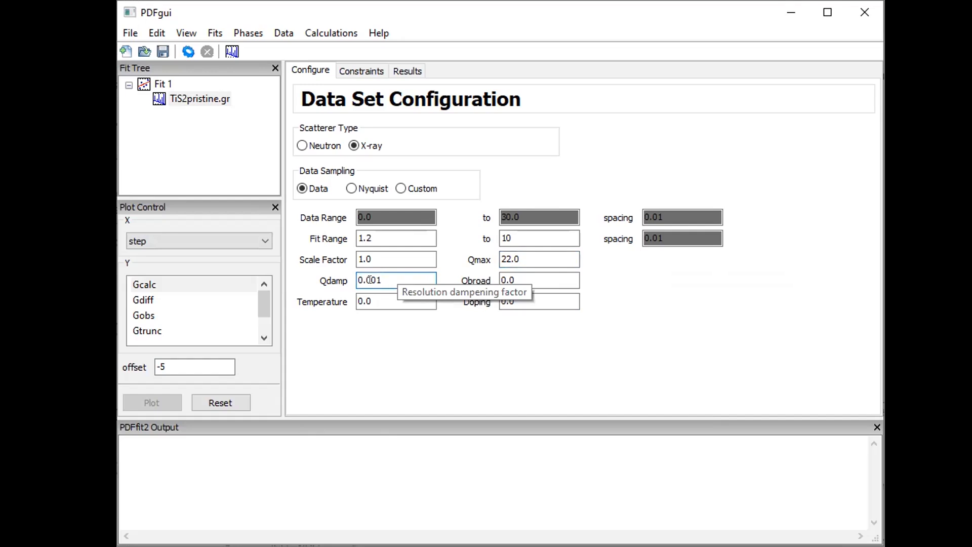
Change Qdamp to 0.03 and Qbroad to 0.02 in the data set configuration
click(504, 281)
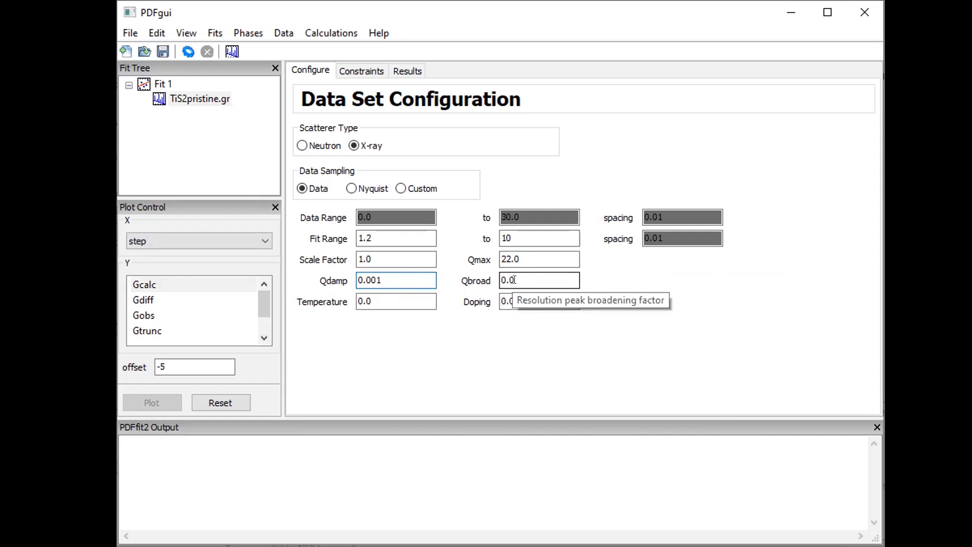
drag(372, 279, 411, 269)
text(3)
key(Tab)
click(524, 278)
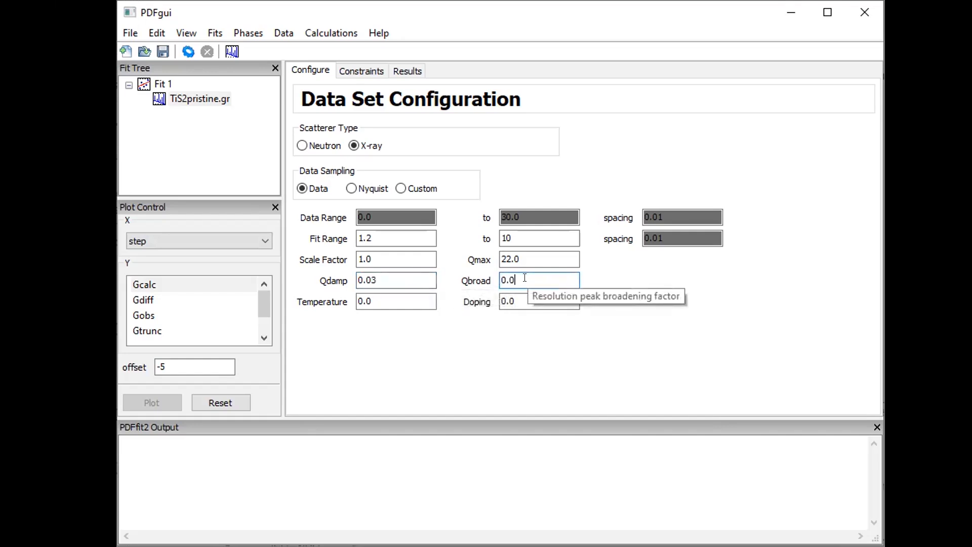
text(2)
key(Tab)
click(539, 276)
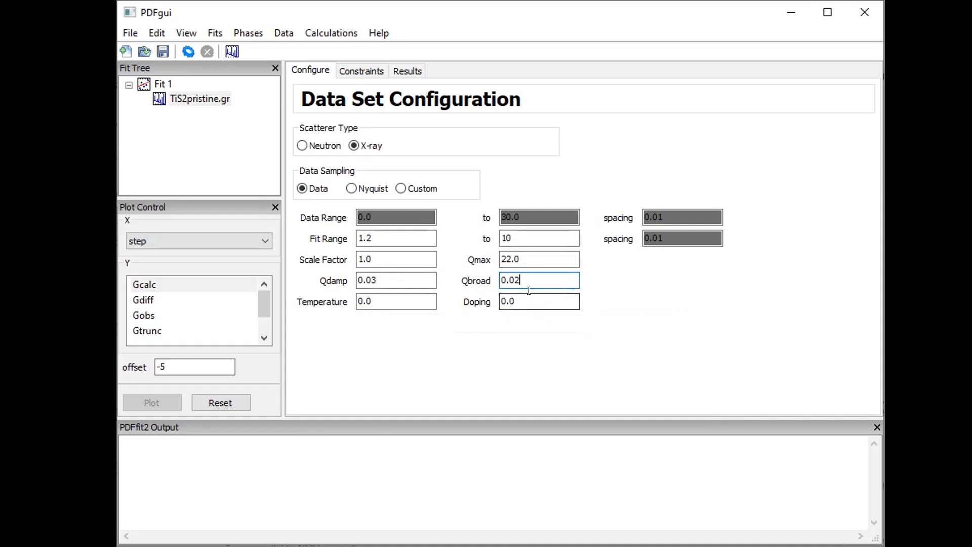
click(515, 298)
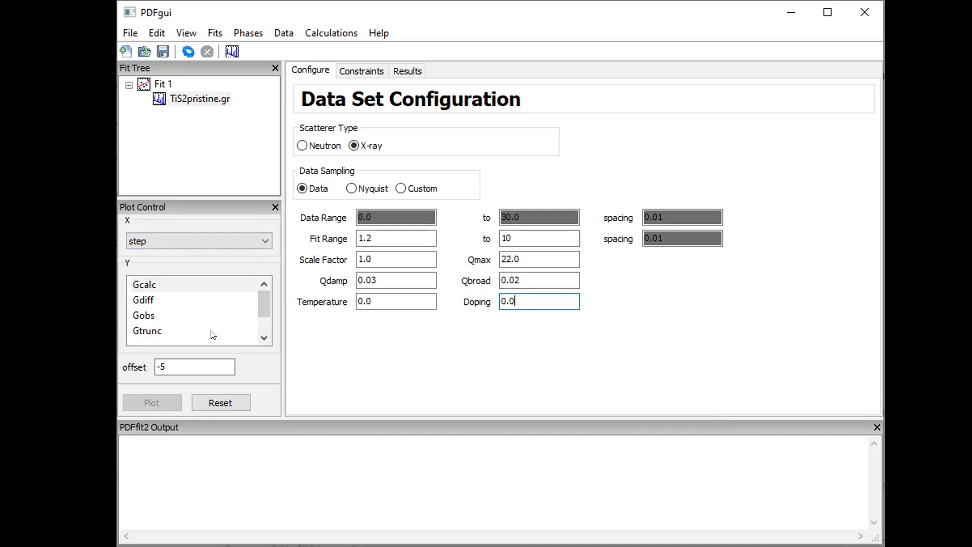
click(210, 236)
click(210, 234)
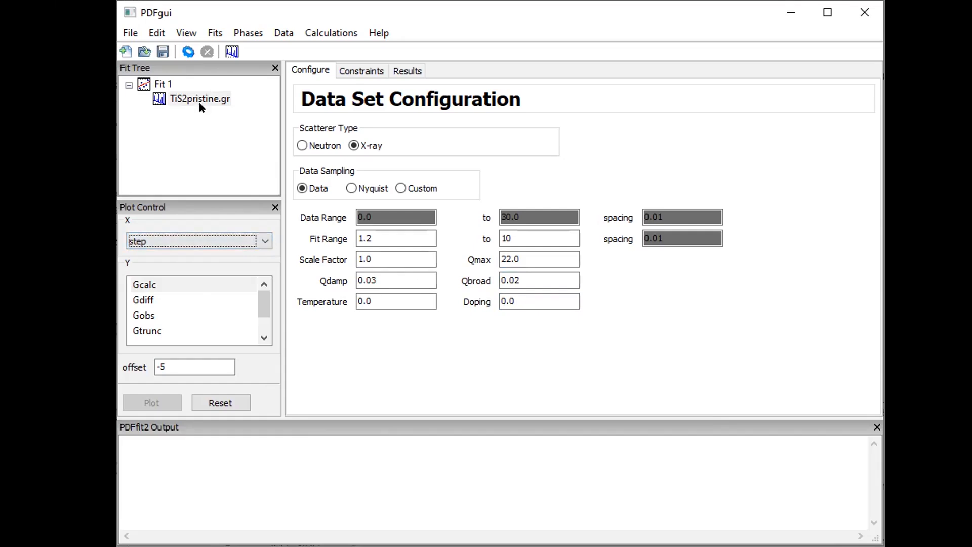
click(263, 233)
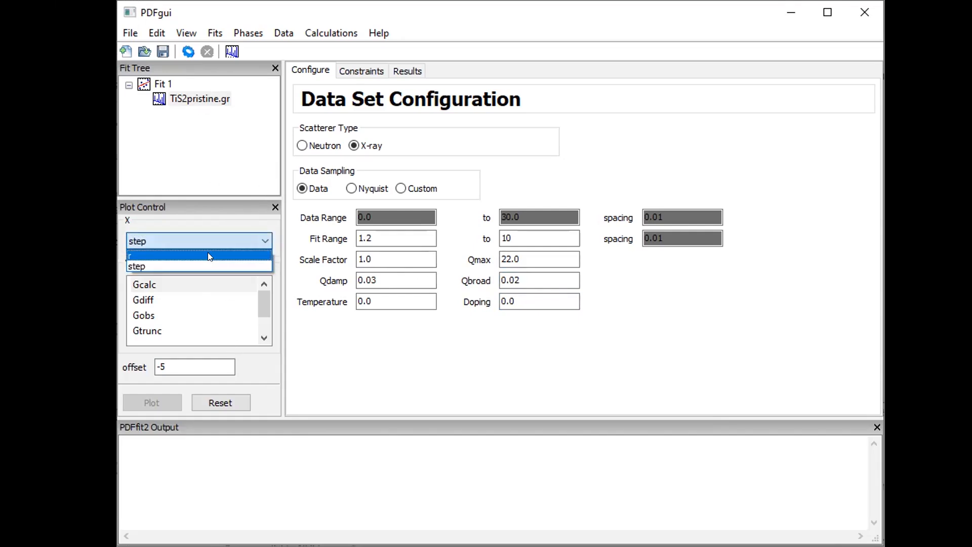
click(236, 208)
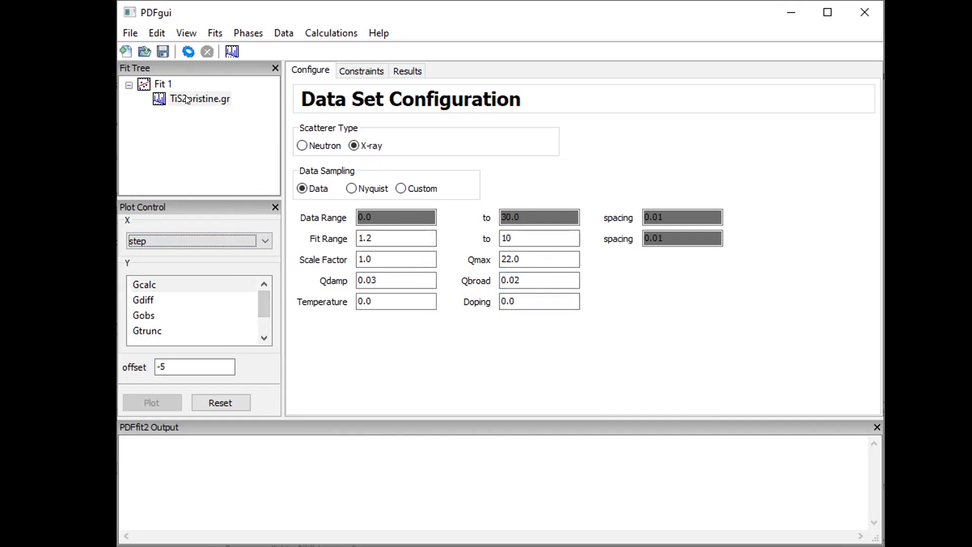
Insert a new phase into Fit 1 and load TiS2.cif from the PDFfitting folder
right_click(160, 84)
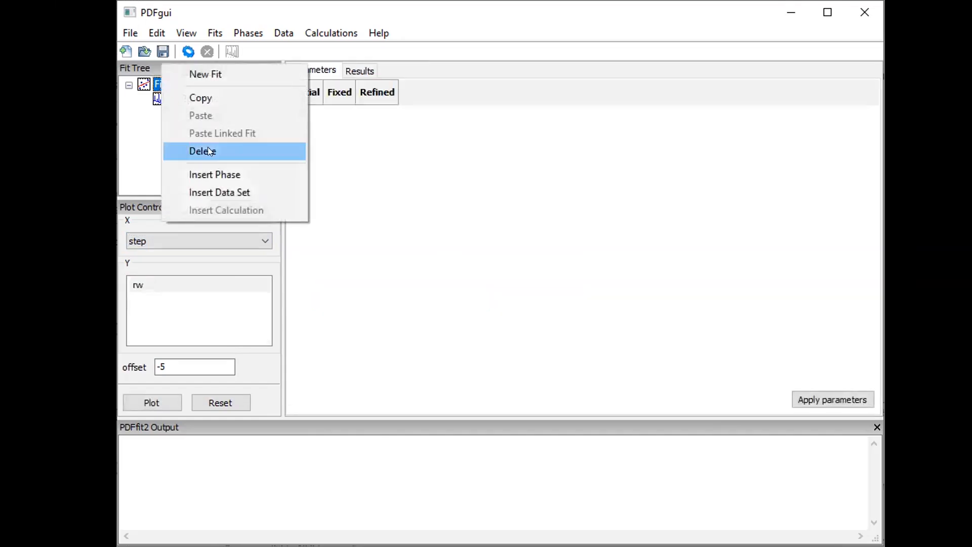
click(238, 175)
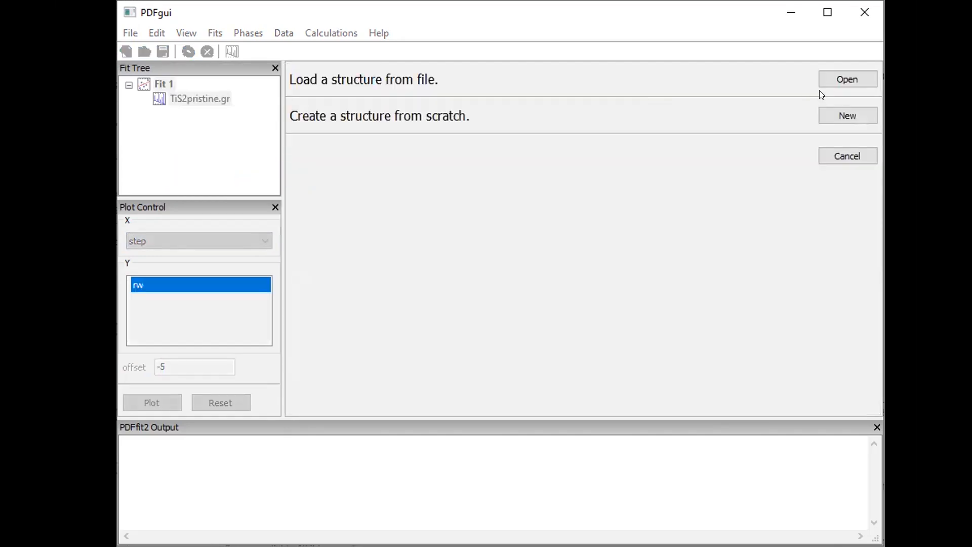
click(842, 81)
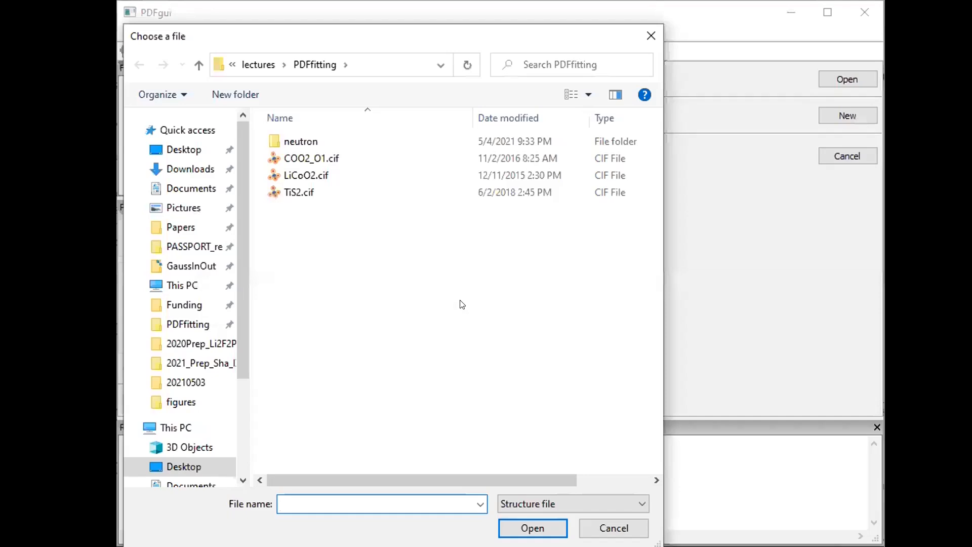
click(300, 194)
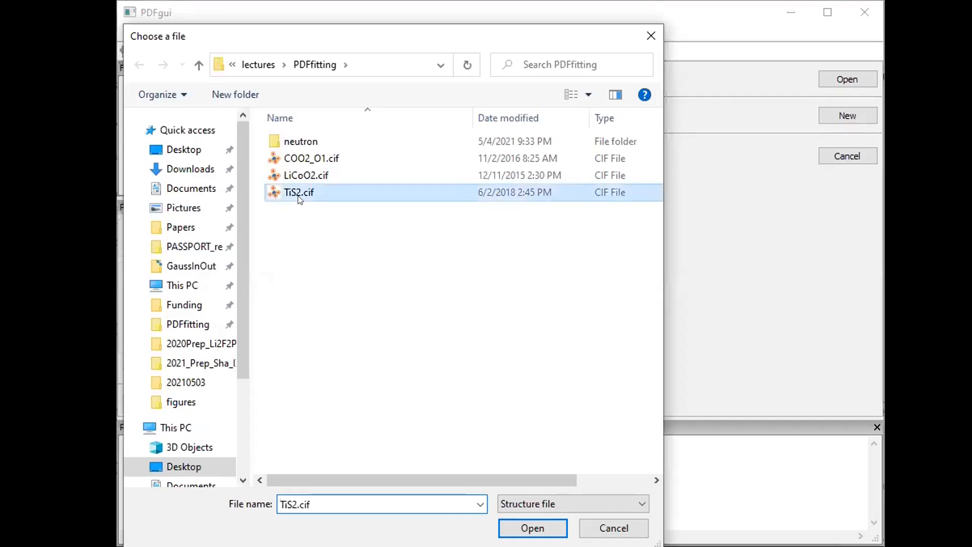
double_click(299, 195)
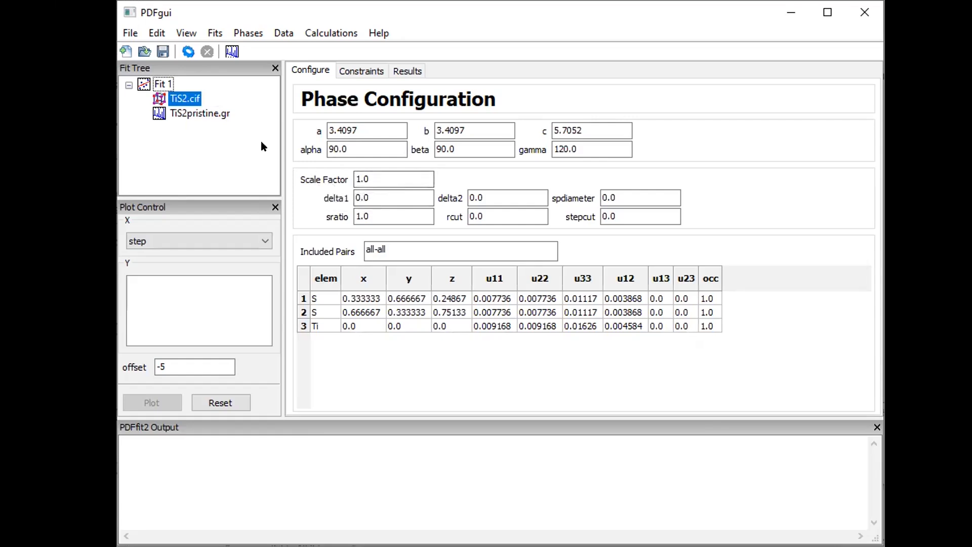
click(197, 113)
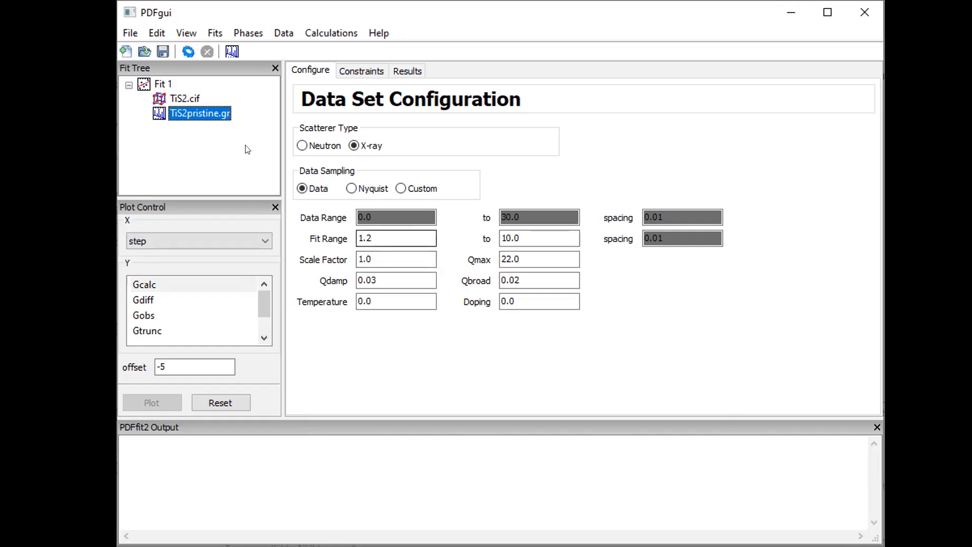
click(185, 98)
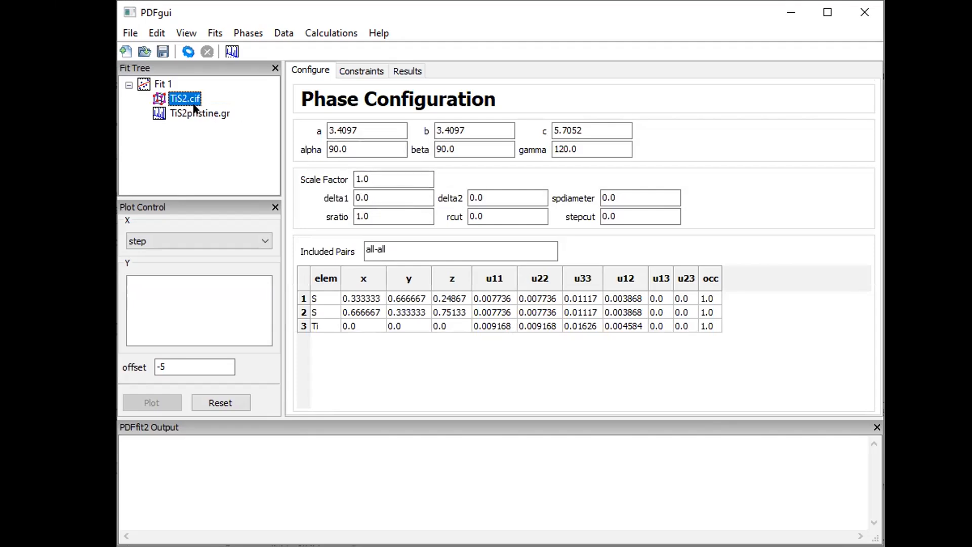
click(382, 175)
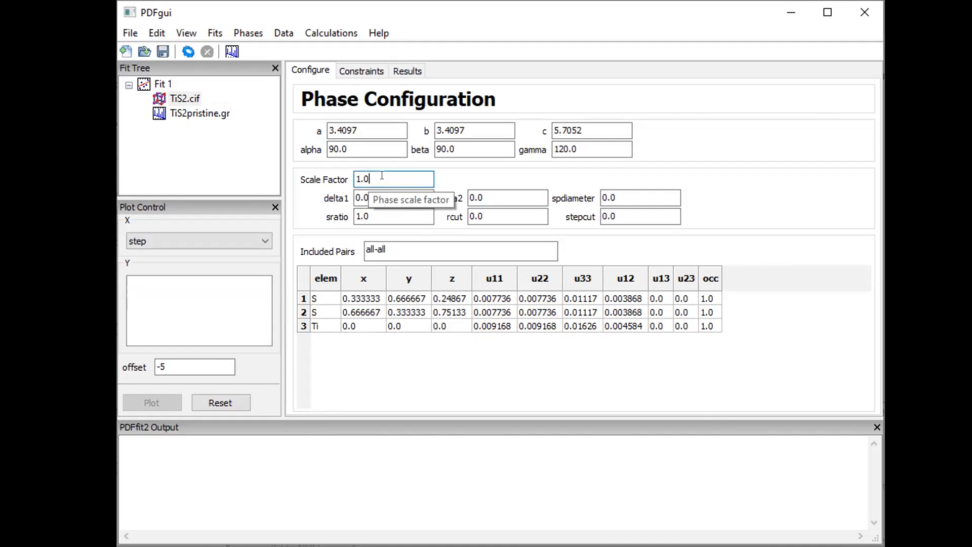
drag(371, 178, 343, 180)
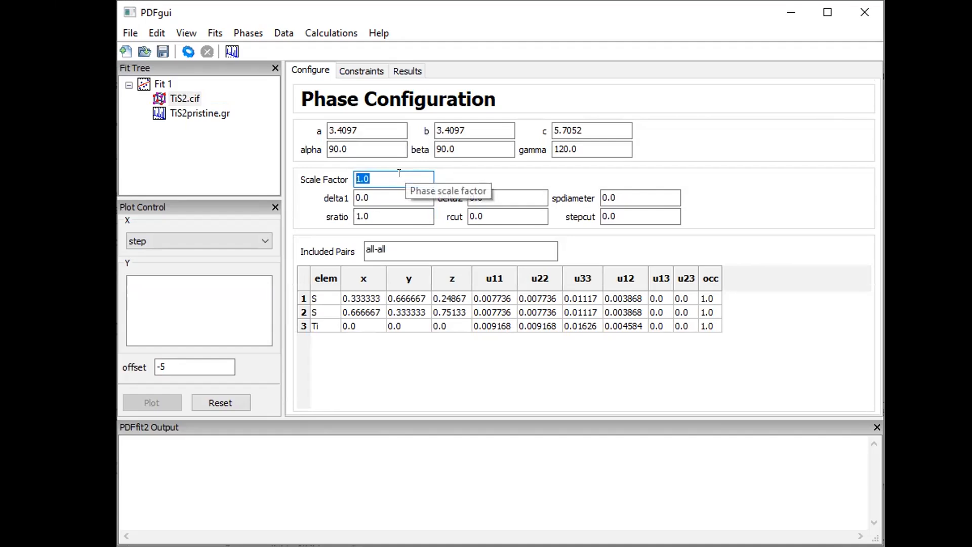
click(370, 177)
double_click(370, 176)
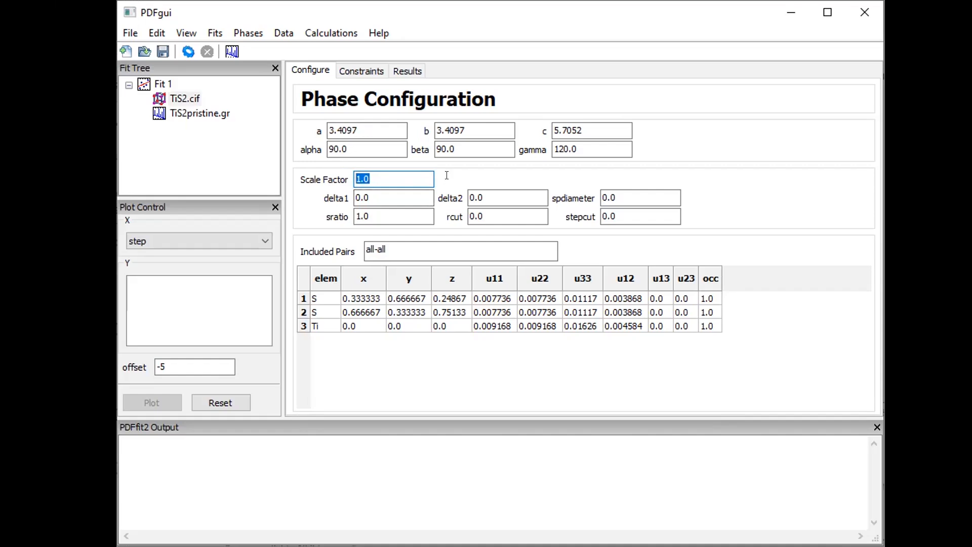
click(372, 197)
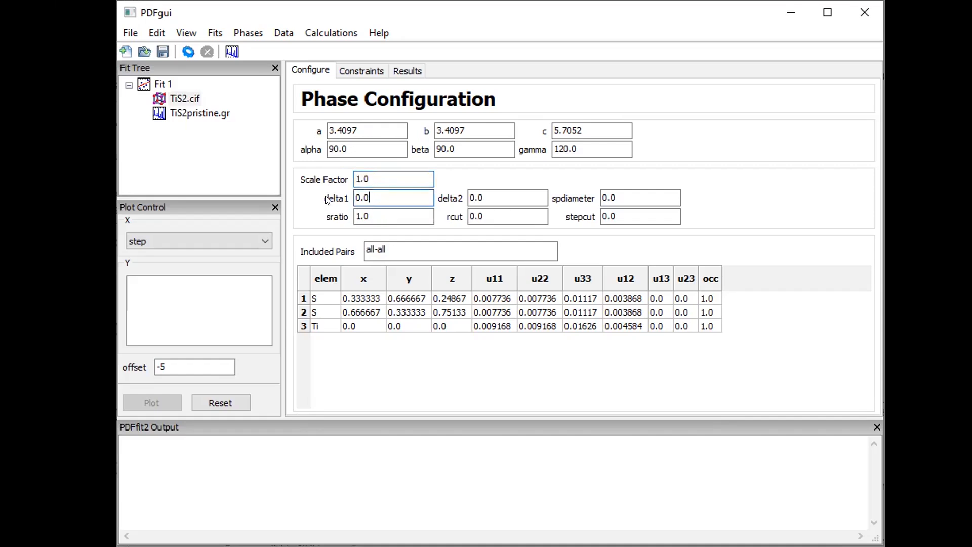
click(499, 191)
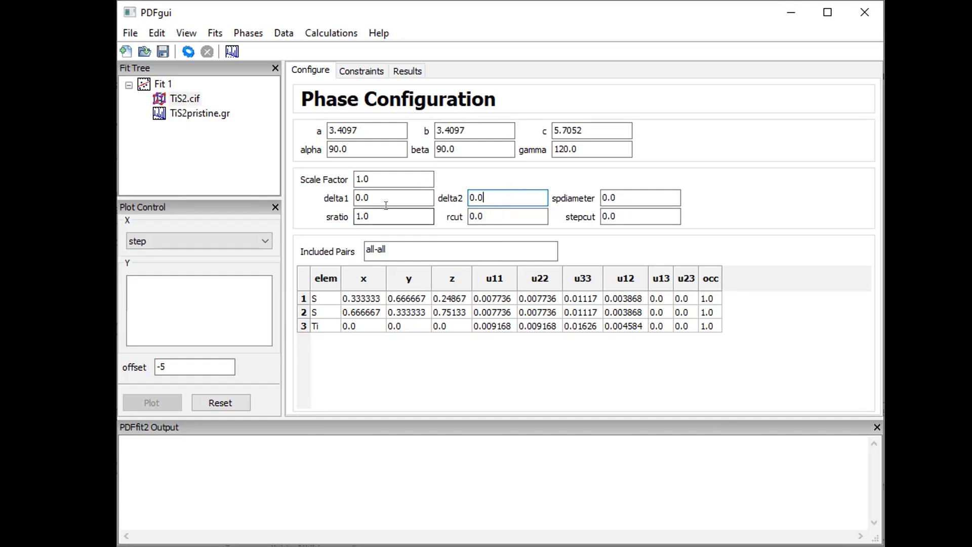
click(372, 191)
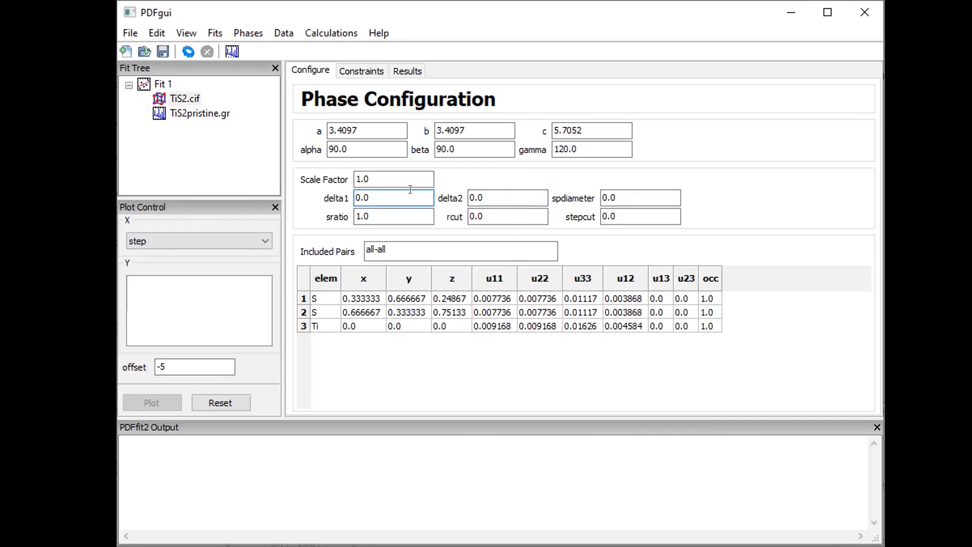
click(487, 191)
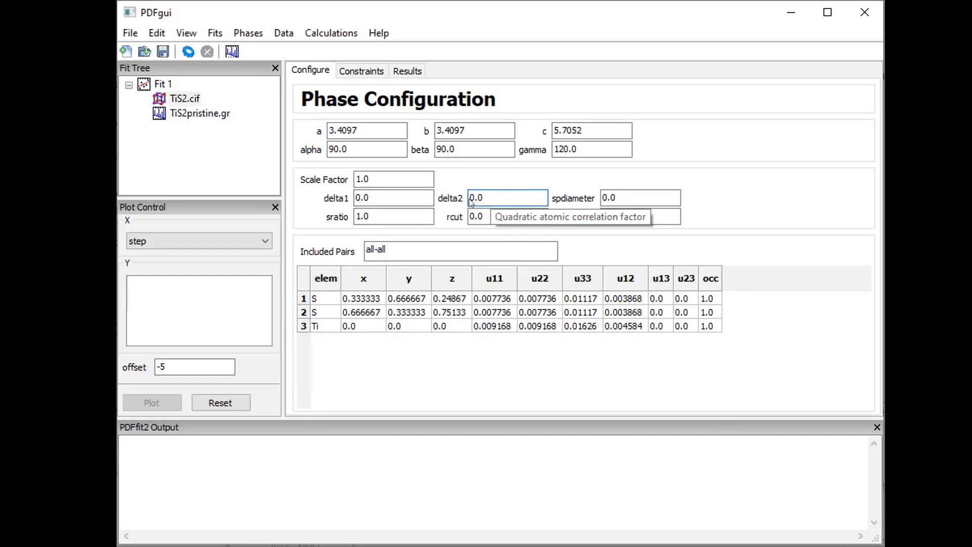
click(394, 191)
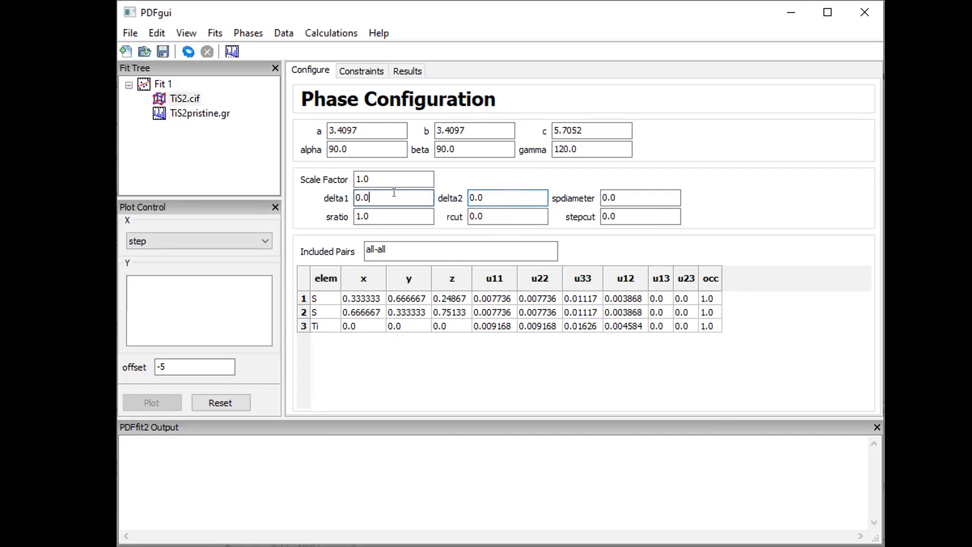
click(512, 191)
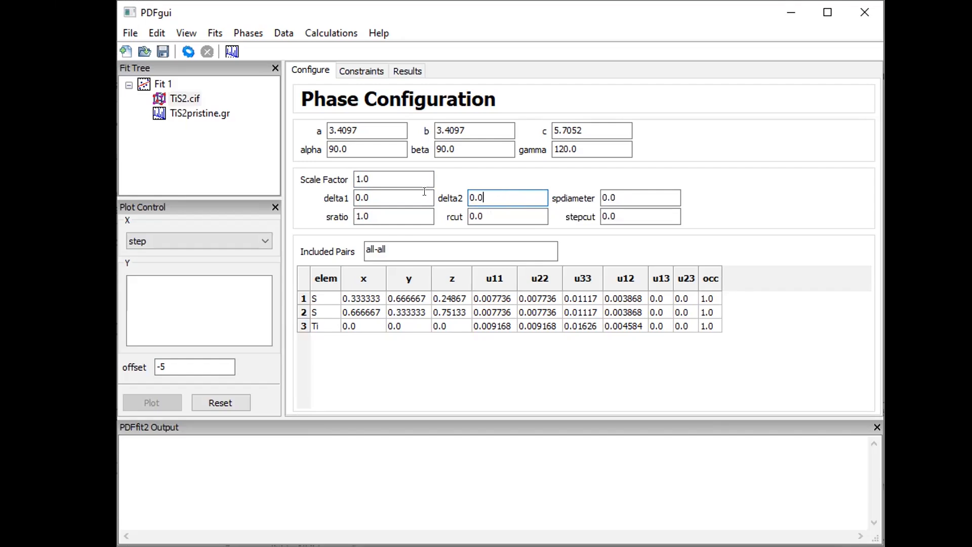
click(370, 192)
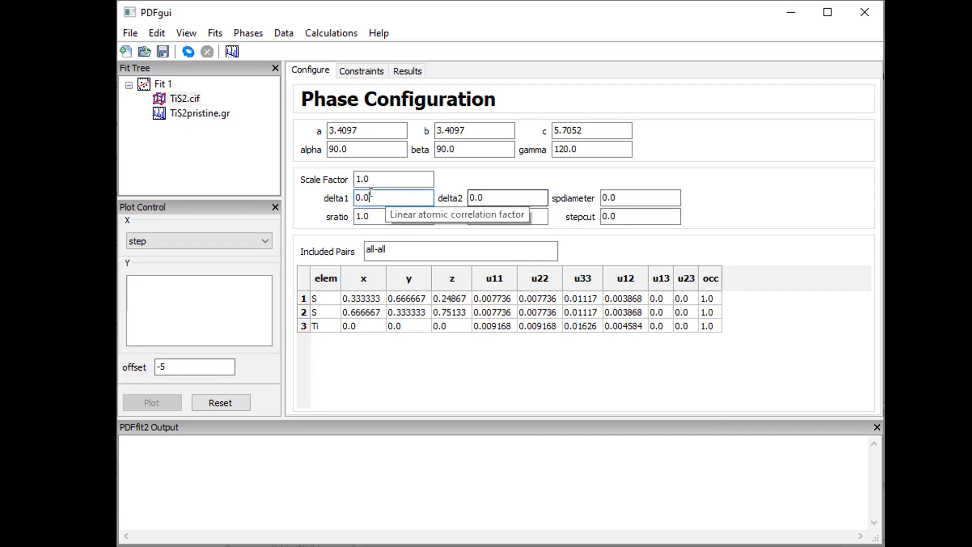
click(514, 190)
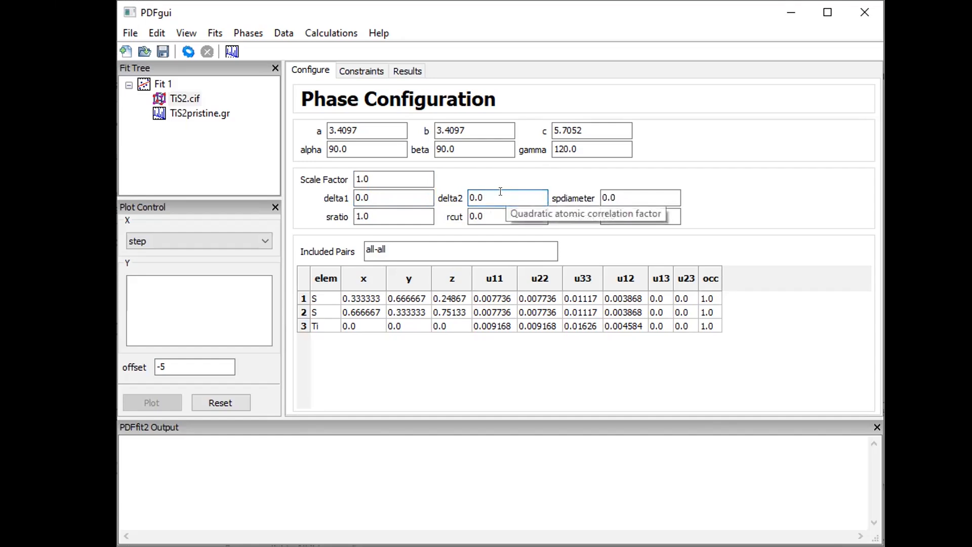
drag(488, 190, 446, 196)
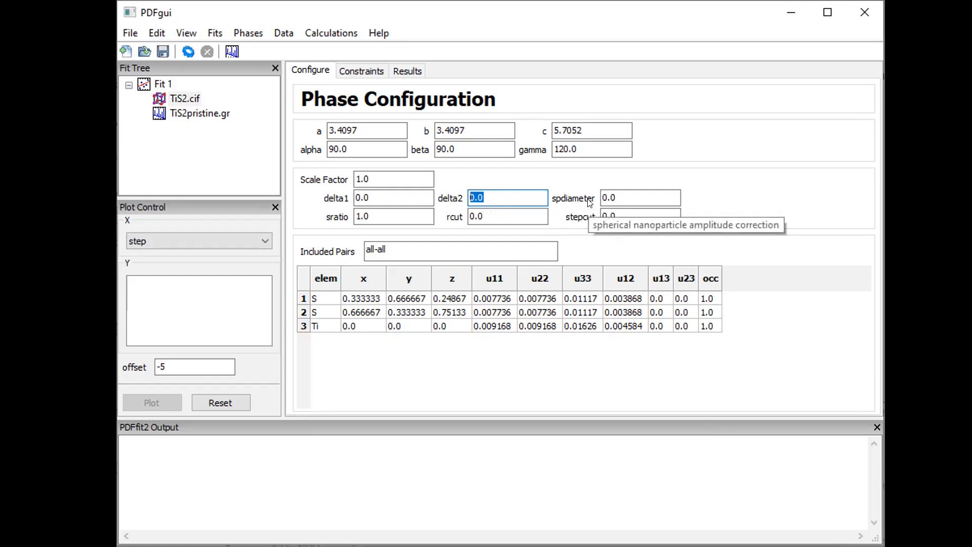
click(618, 193)
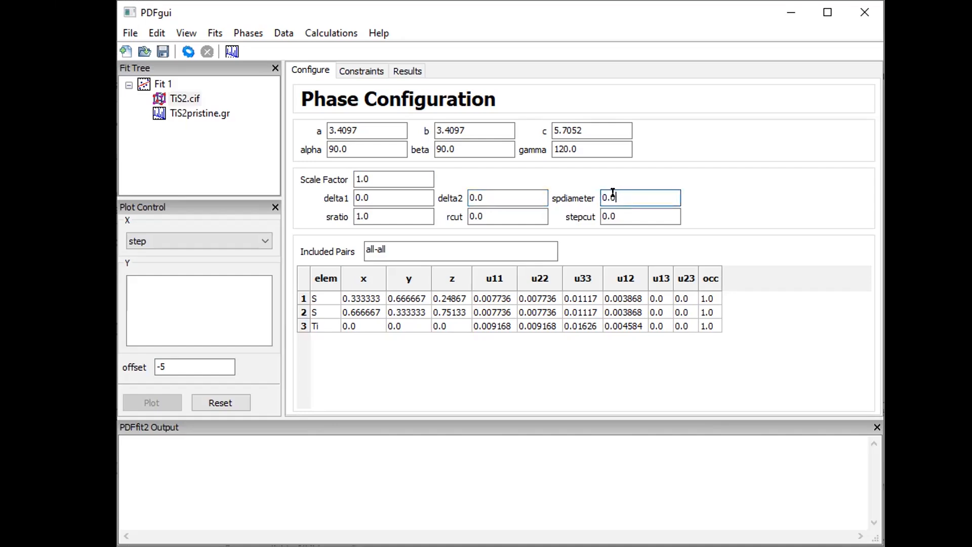
click(368, 216)
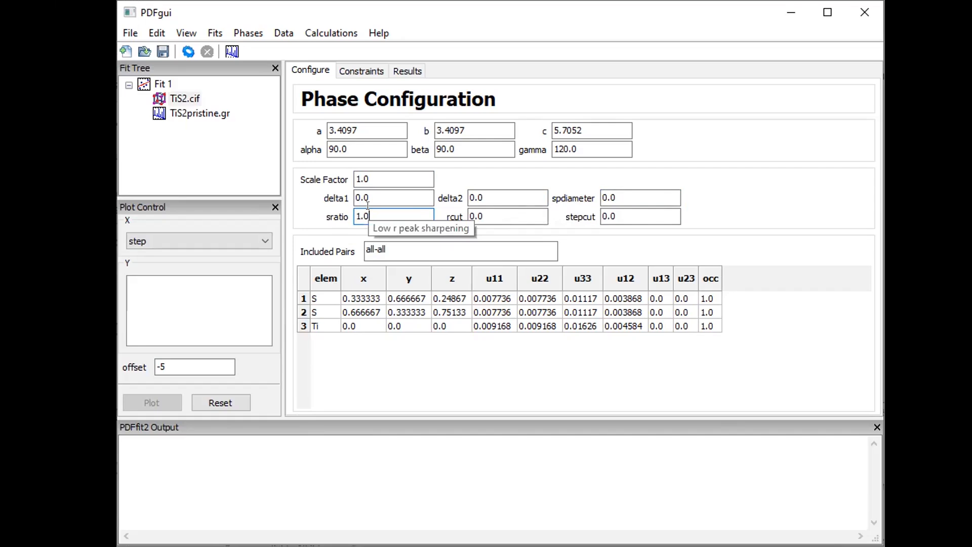
click(497, 216)
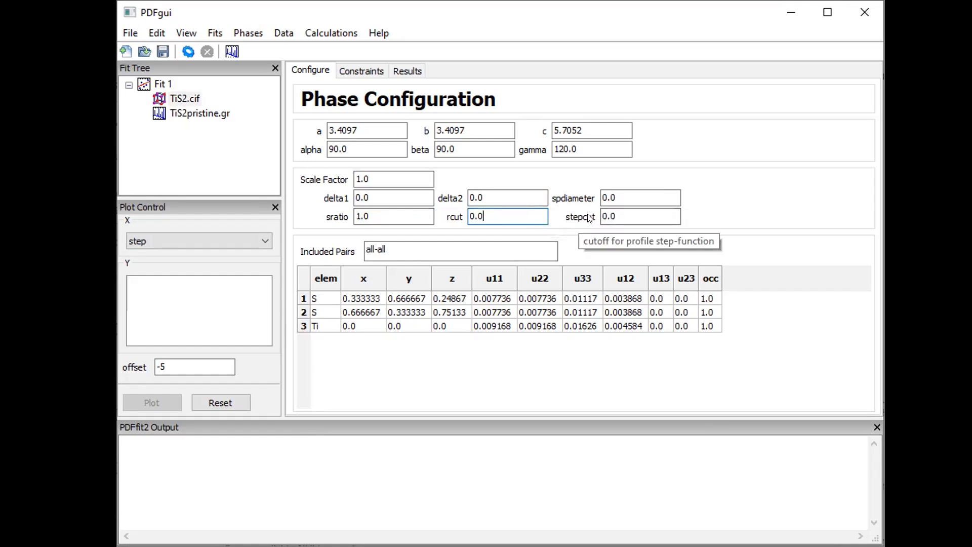
click(616, 213)
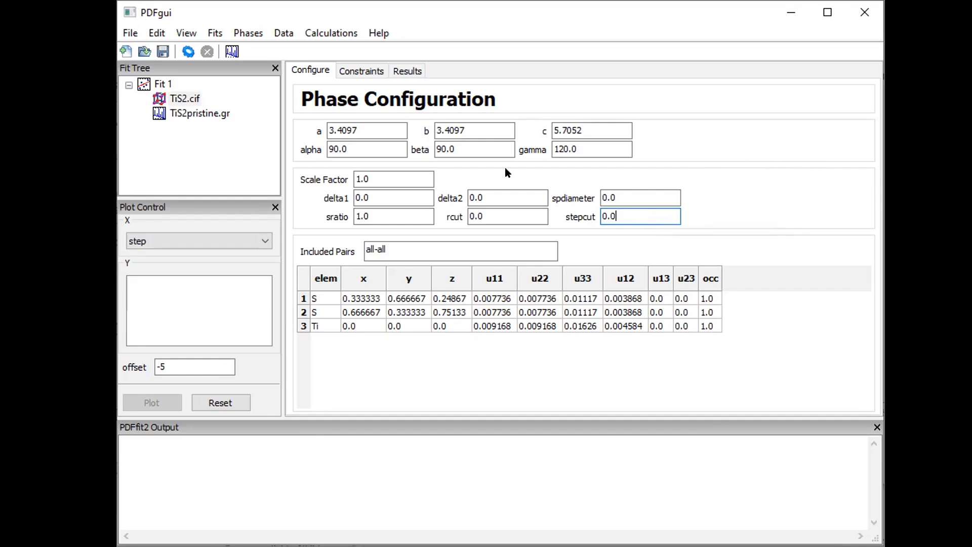
Enter Ti-Ti as the phase's Included Pairs value
mouse_move(410, 244)
click(386, 249)
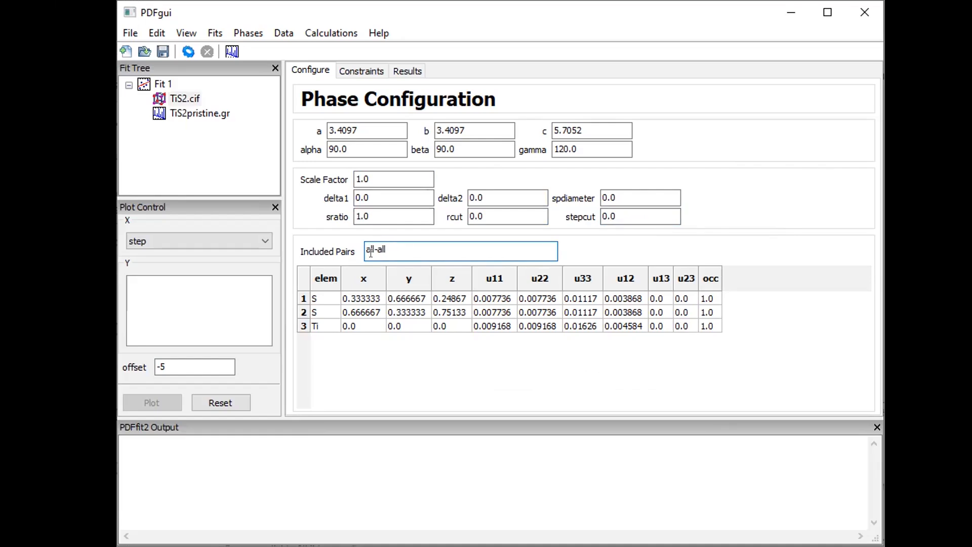
mouse_move(406, 245)
key(ctrl+a)
text(Ti-Ti)
key(Tab)
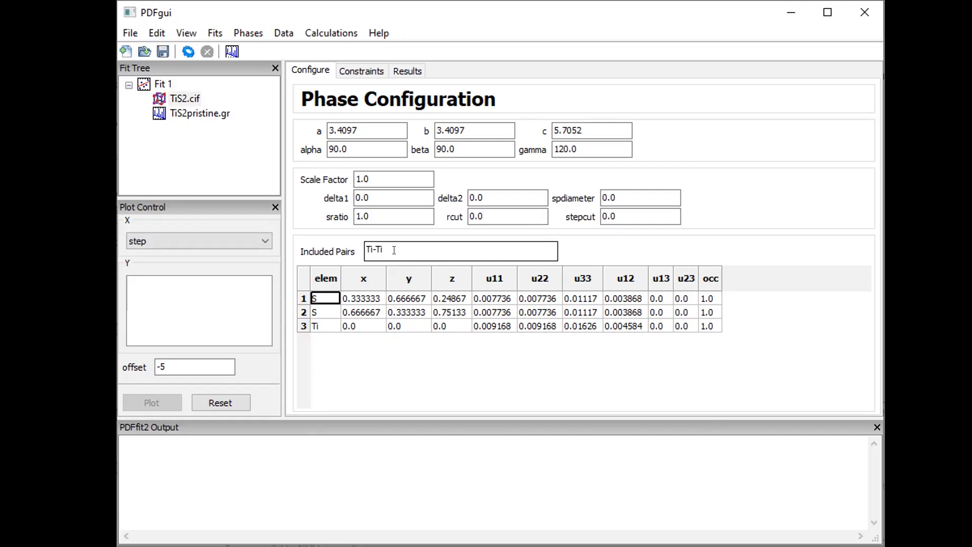
Replace the Included Pairs value Ti-Ti with all-all
click(394, 250)
double_click(394, 250)
text(all-all)
key(Tab)
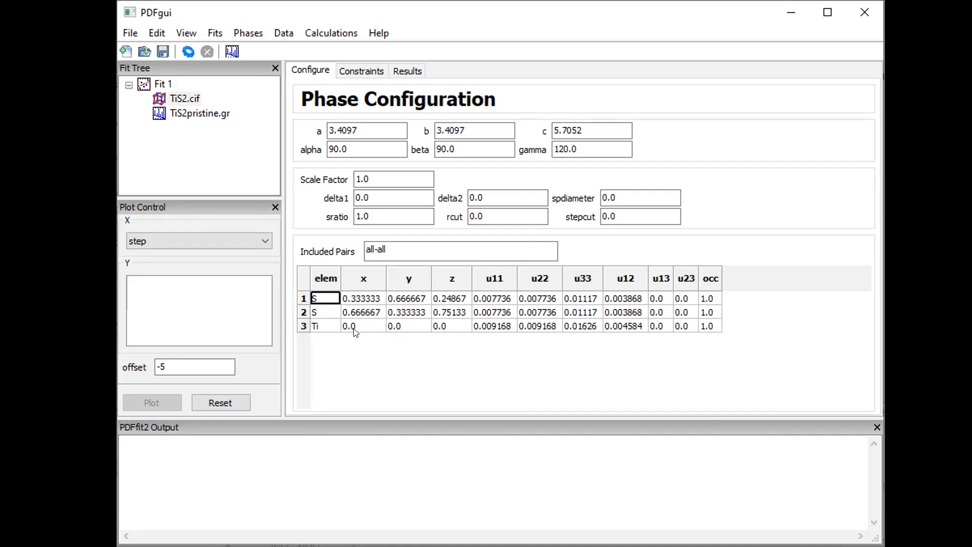
click(447, 327)
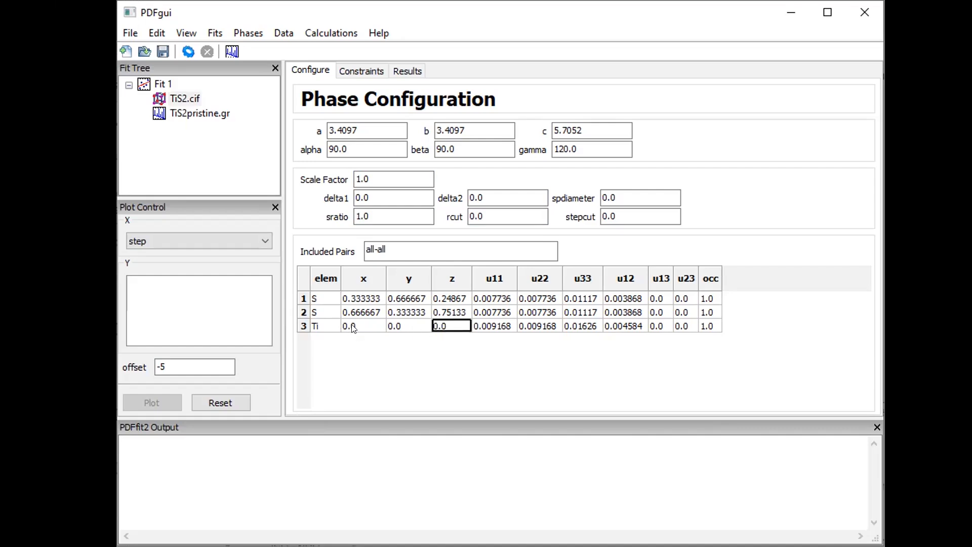
drag(353, 328, 456, 327)
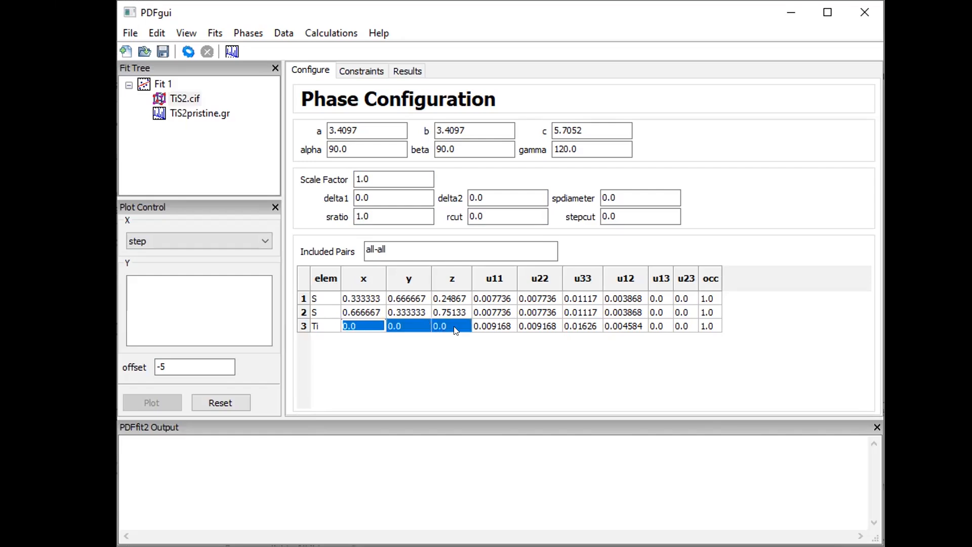
click(455, 330)
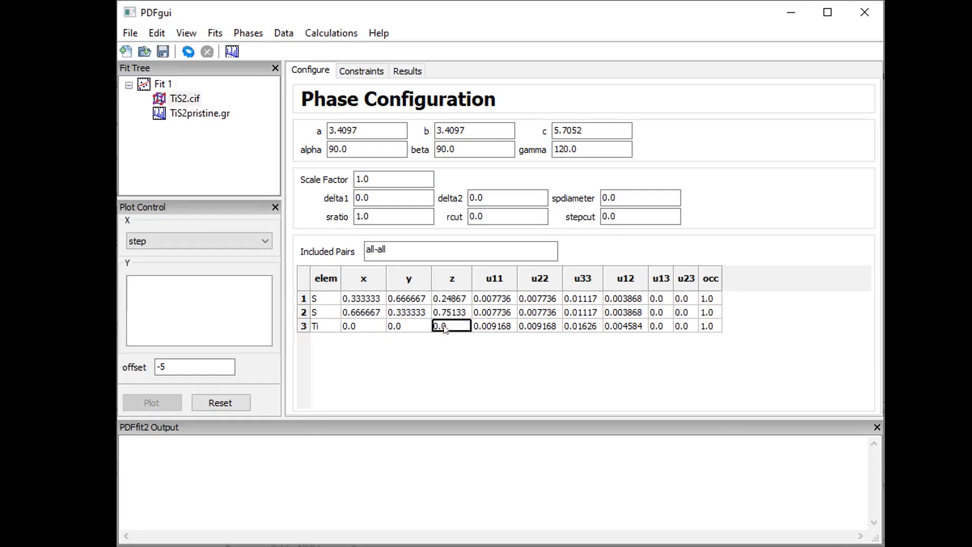
click(353, 303)
click(405, 297)
click(448, 300)
Fill u11, u22 and u33 of all three atoms with 0.005
drag(485, 301, 574, 320)
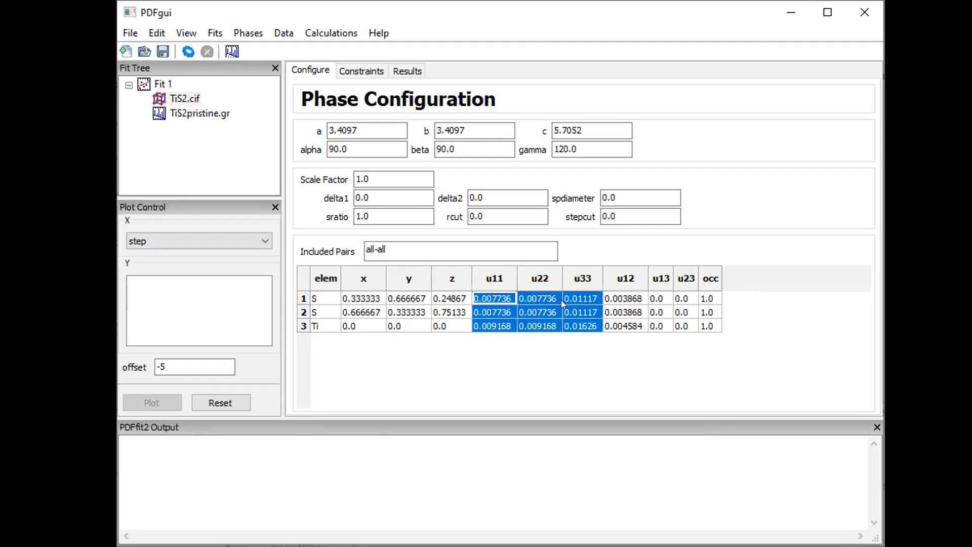
text(0.005)
key(Return)
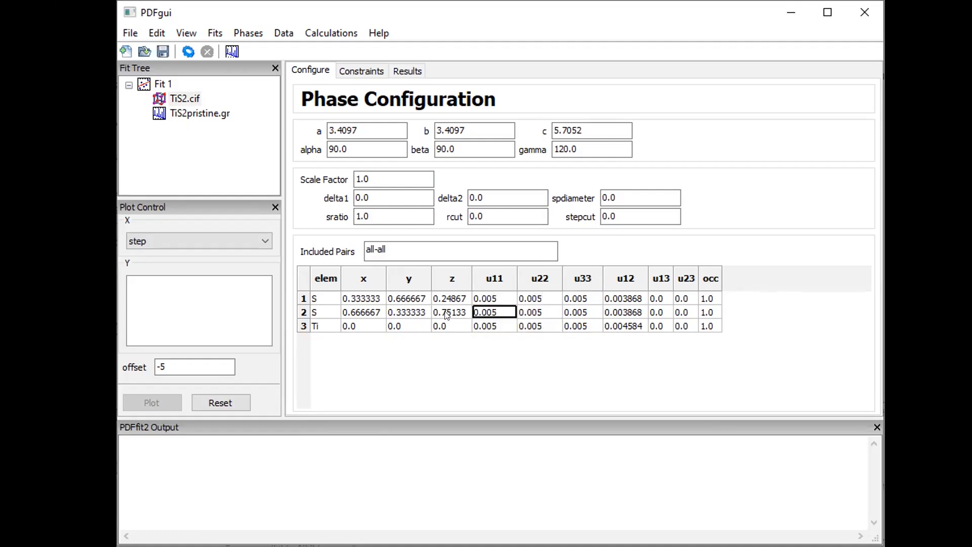
Check the Ti atom's u11–u33 values, leaving them at 0.005
click(484, 328)
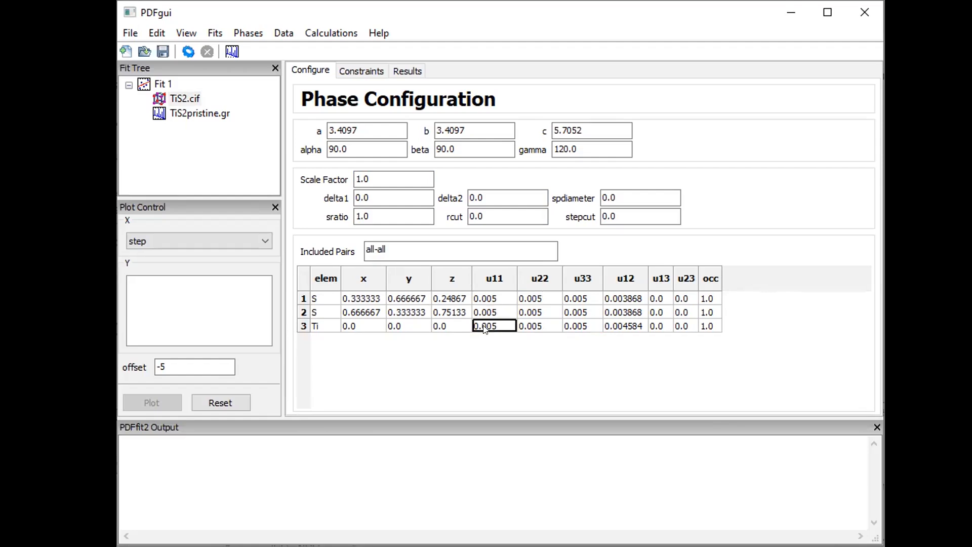
click(521, 328)
drag(494, 329, 571, 329)
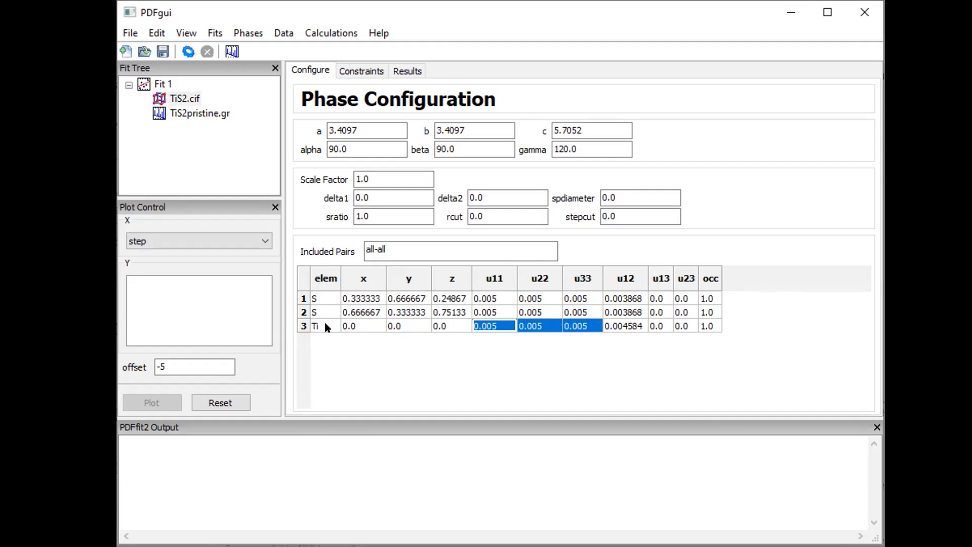
click(495, 329)
click(496, 329)
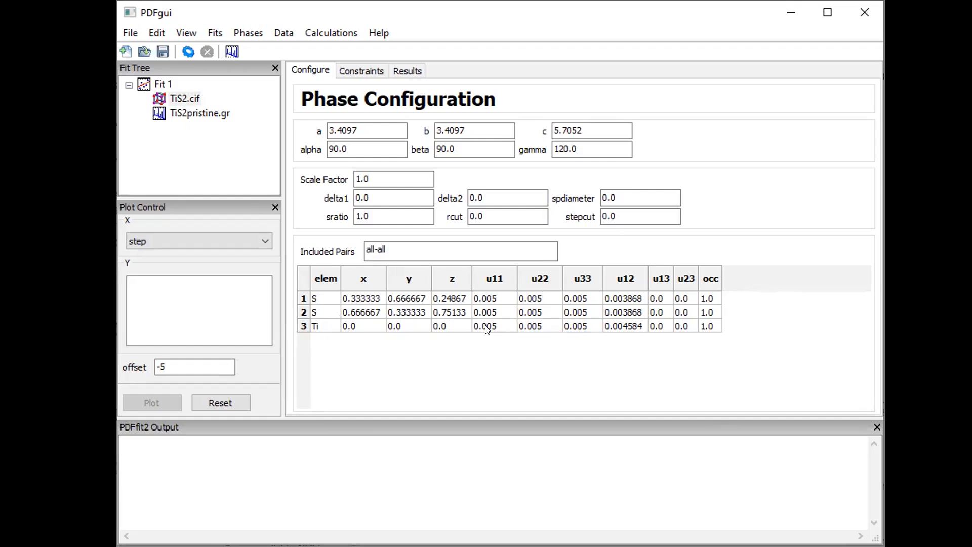
click(534, 328)
Set u11, u22 and u33 of both S atoms to 0.008
drag(483, 297, 571, 306)
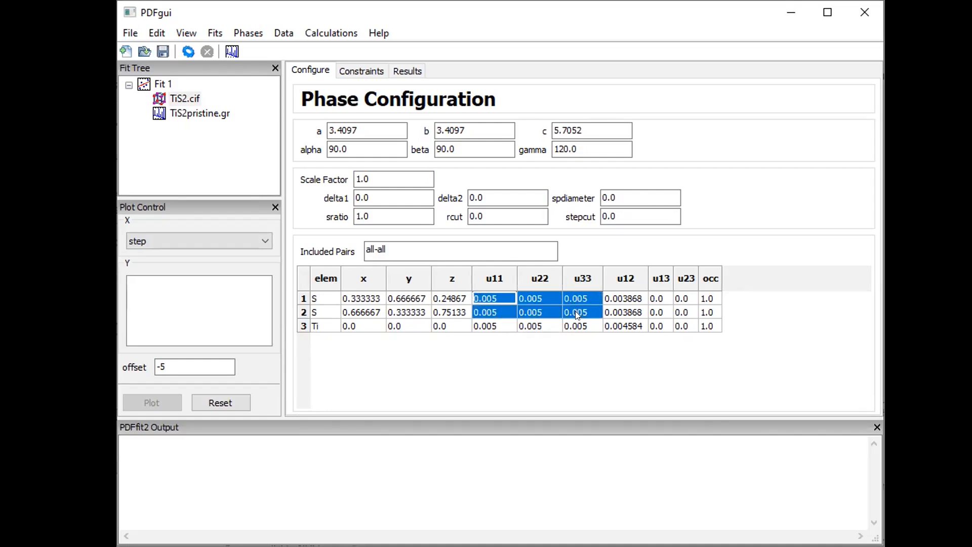
text(0.00)
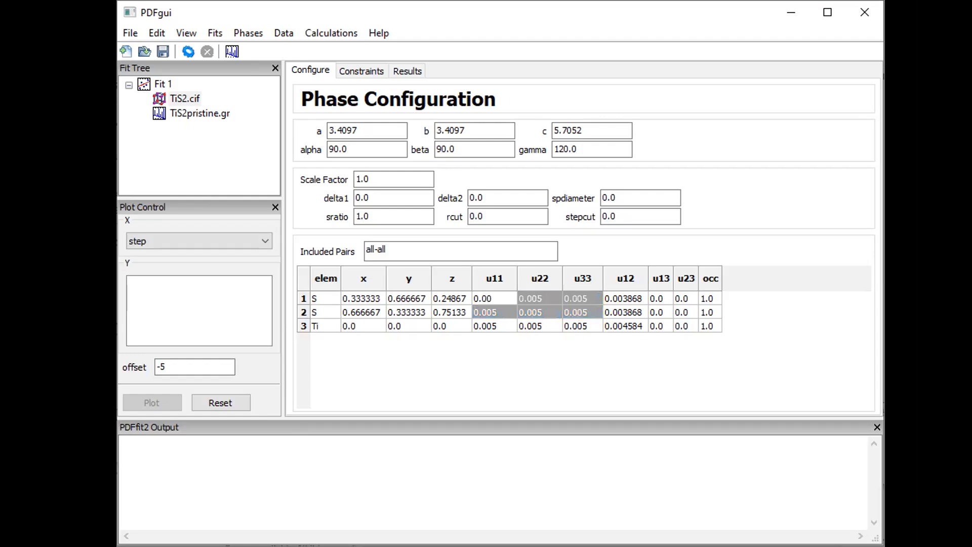
text(8)
key(Return)
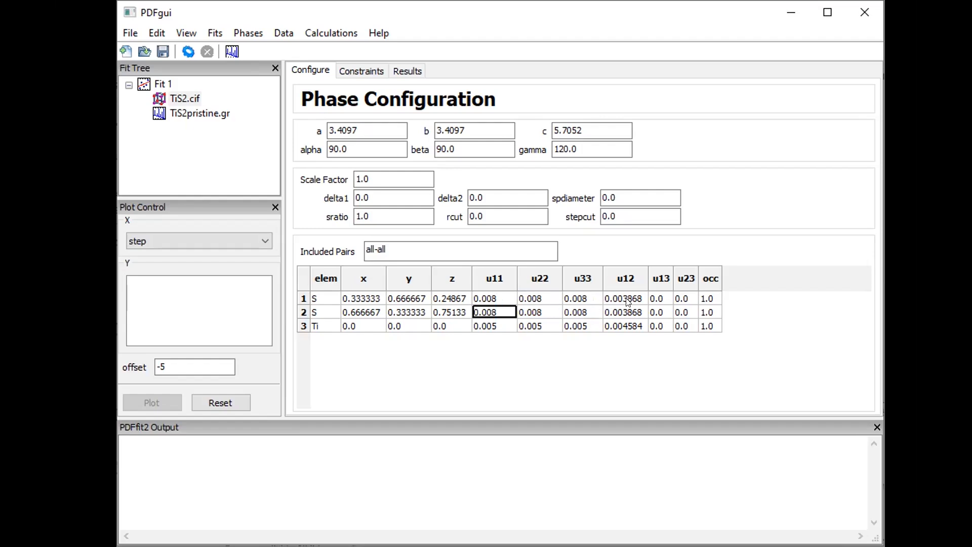
Set the u12 value of all three atoms to 0
drag(628, 302, 629, 341)
text(0)
key(Return)
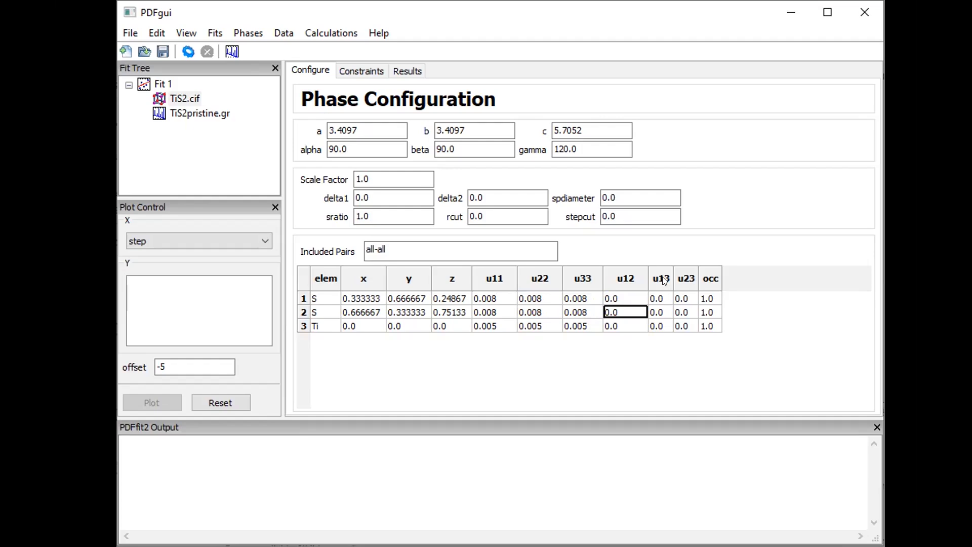
click(712, 298)
click(707, 328)
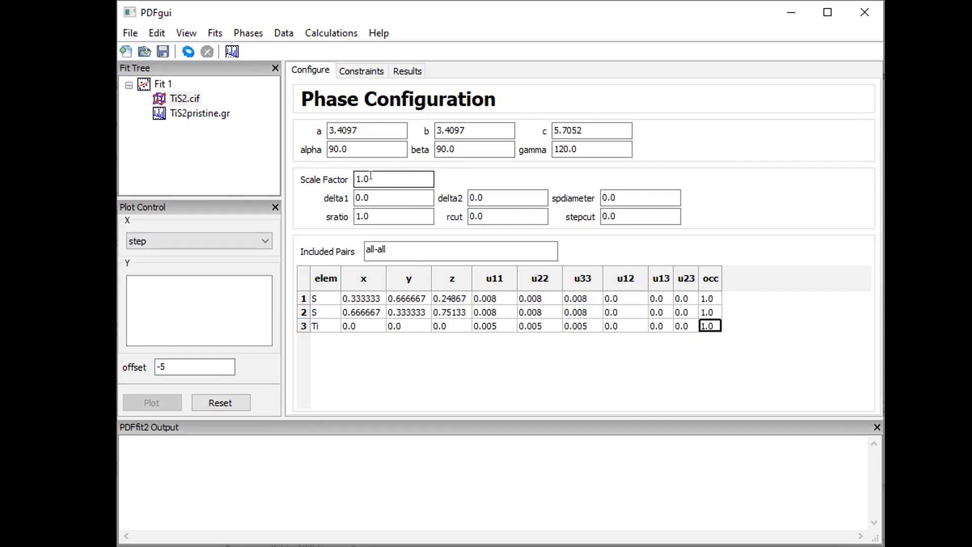
click(491, 191)
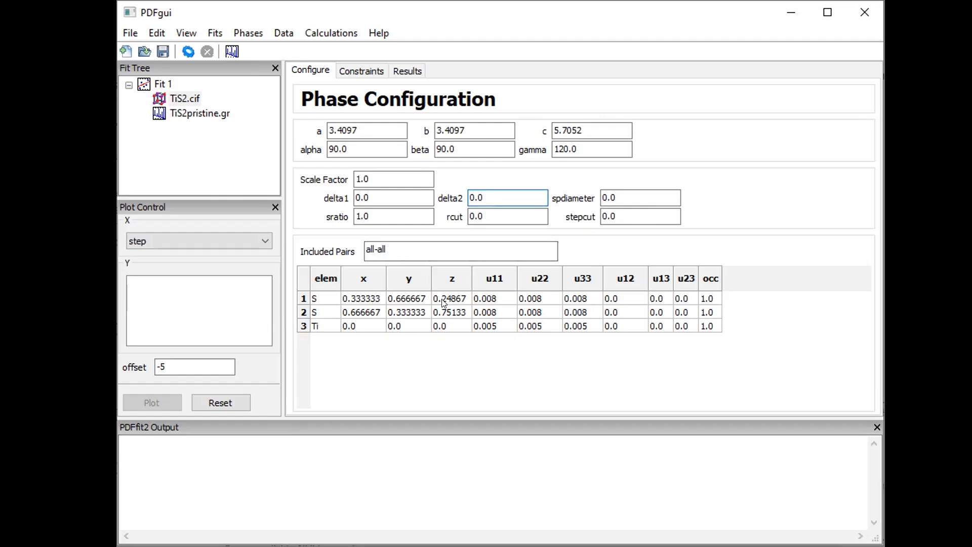
On the TiS2.cif Constraints tab, enter @1 for lattice a and b and @2 for c
click(210, 114)
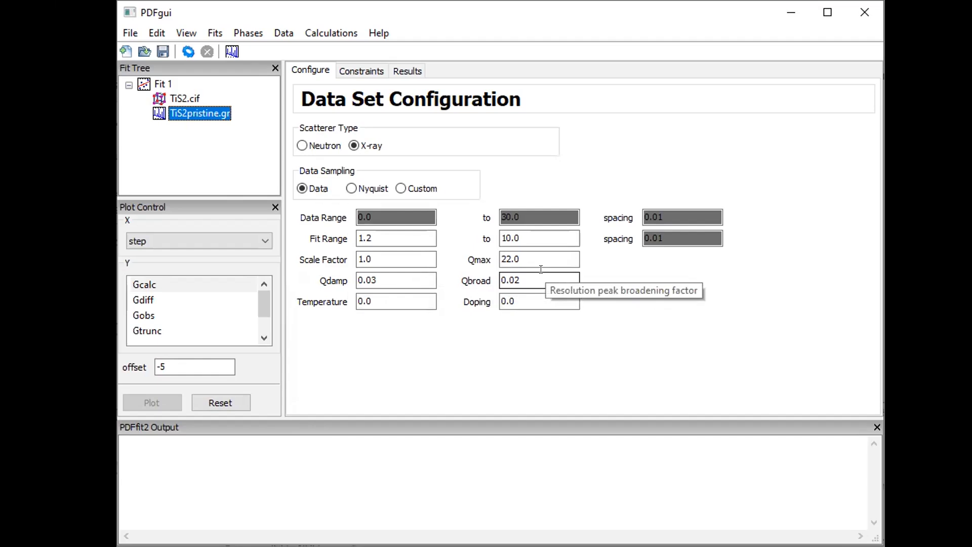
click(183, 97)
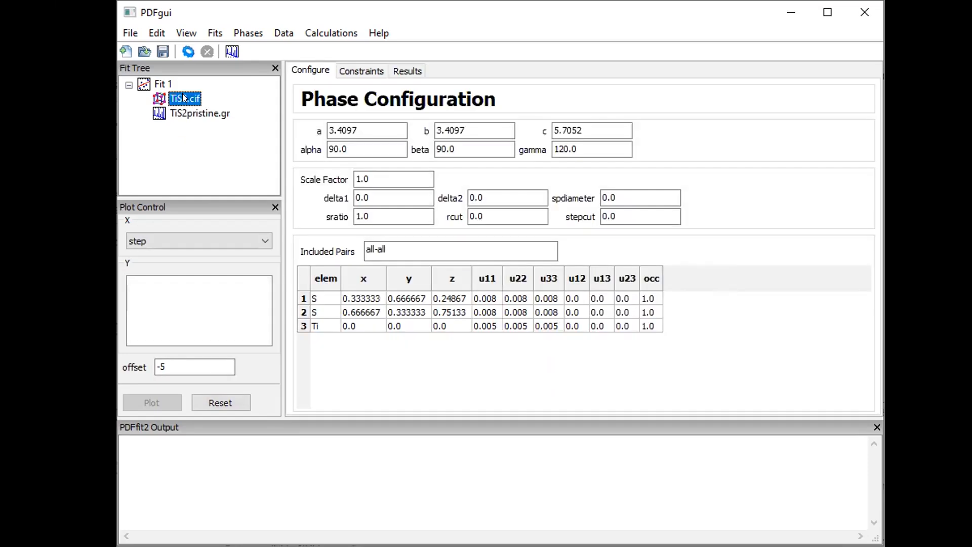
click(361, 70)
click(361, 127)
text(@1)
key(Tab)
text(@1)
key(Tab)
text(@2)
key(Tab)
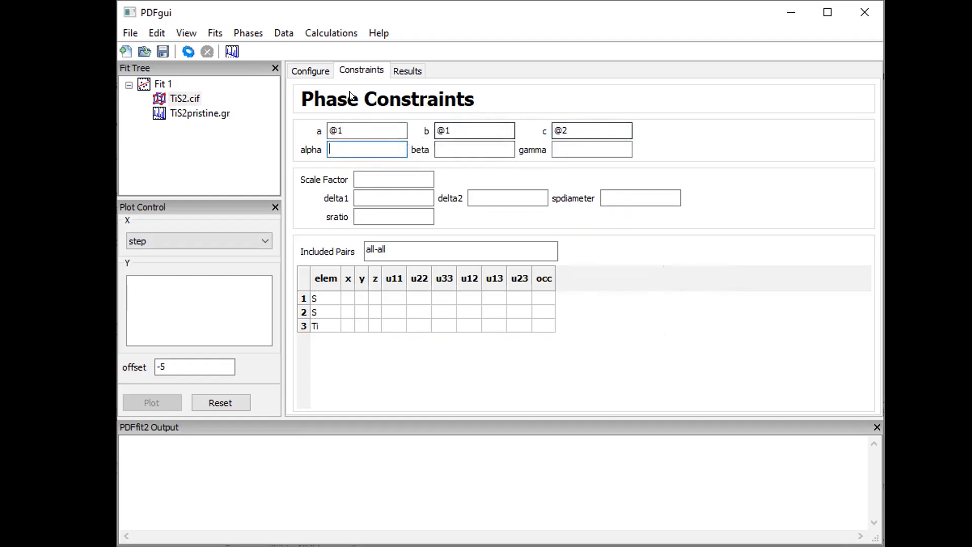
click(310, 71)
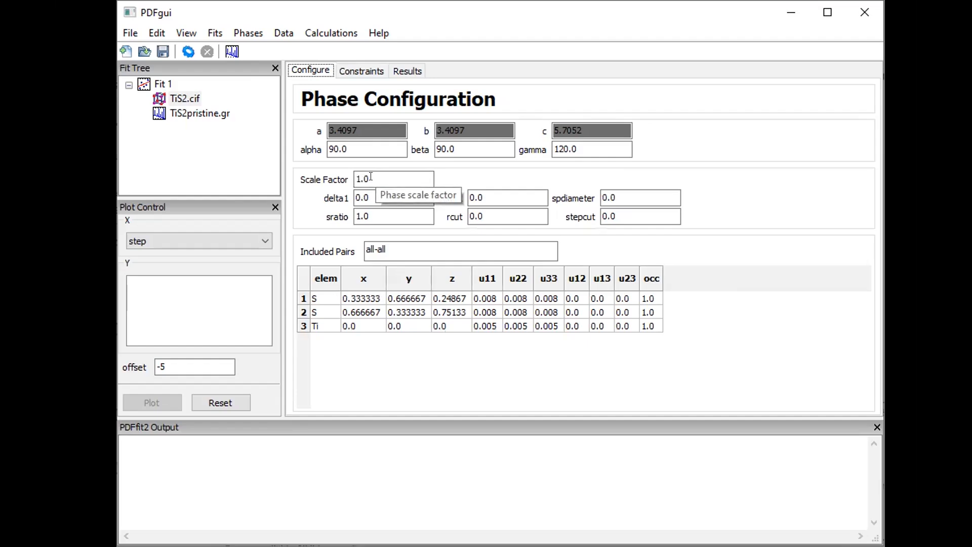
click(354, 72)
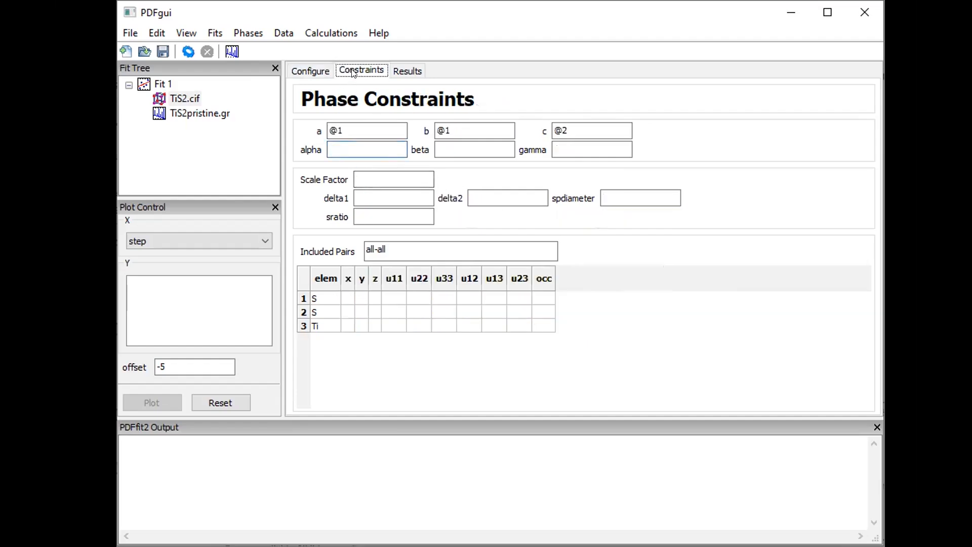
click(370, 175)
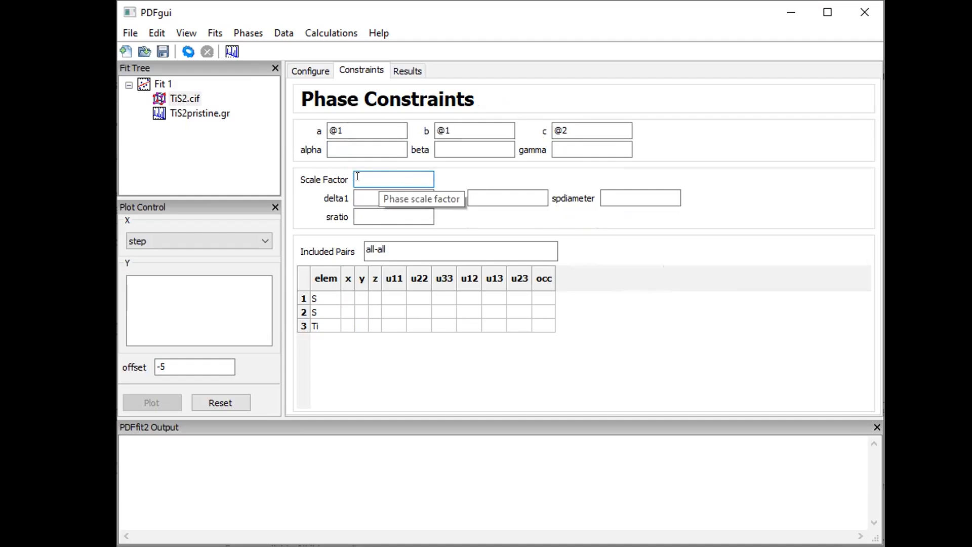
text(@100)
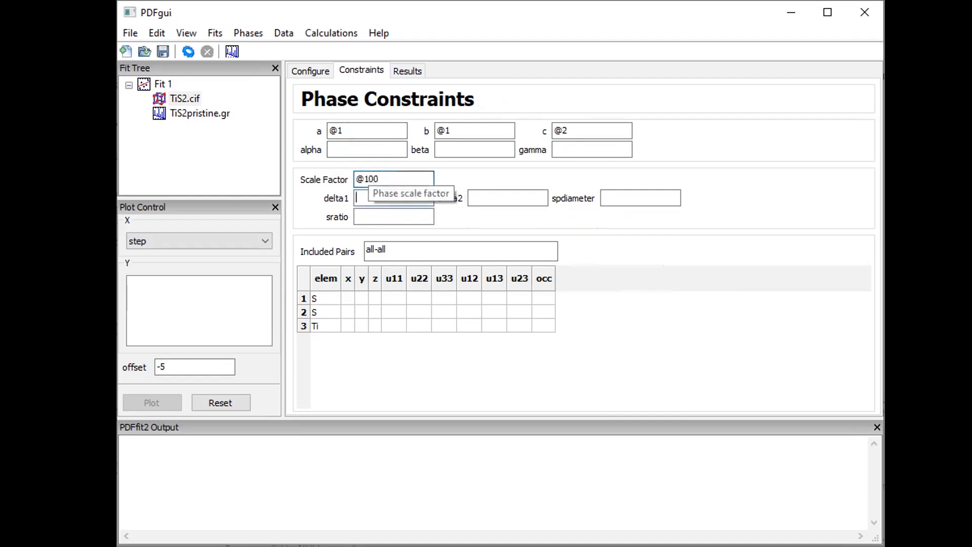
key(Tab)
click(486, 192)
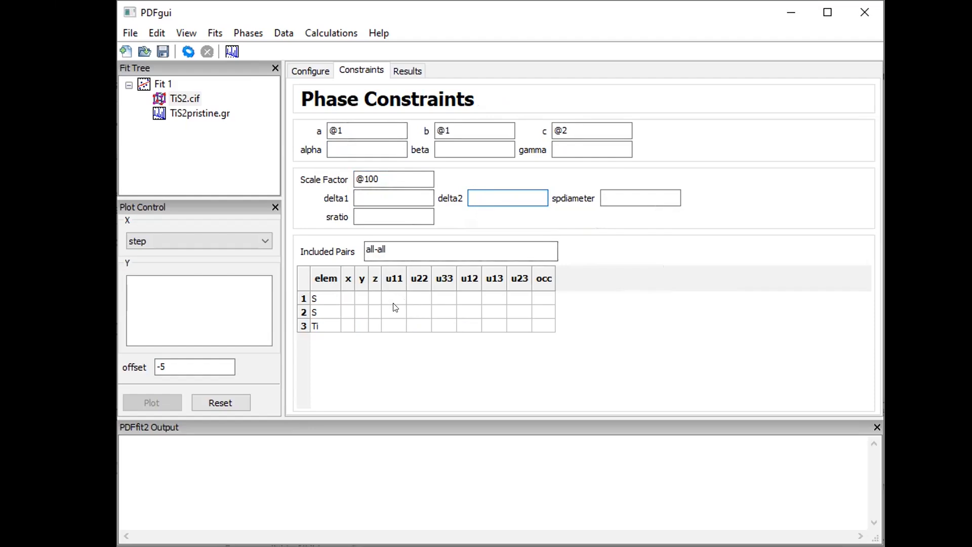
drag(391, 326, 432, 320)
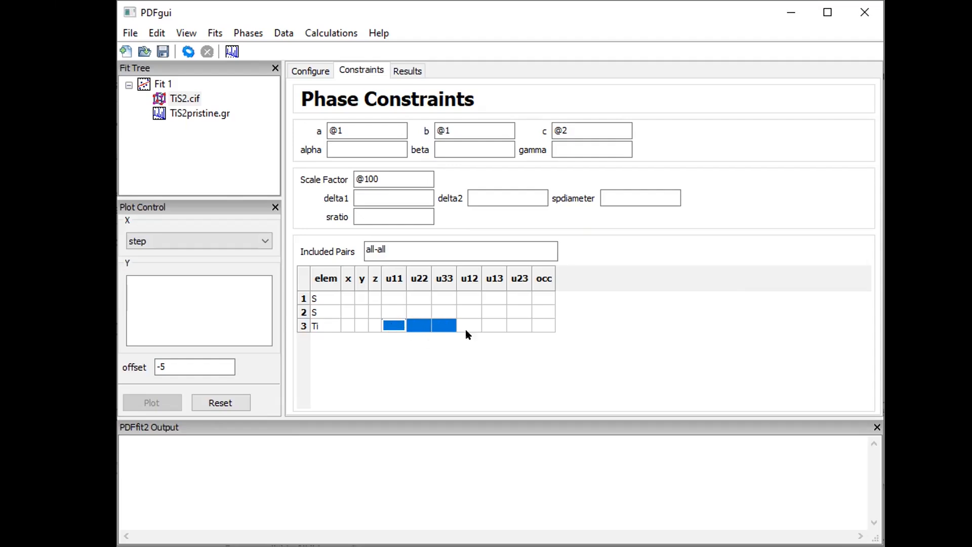
text(@11)
key(Return)
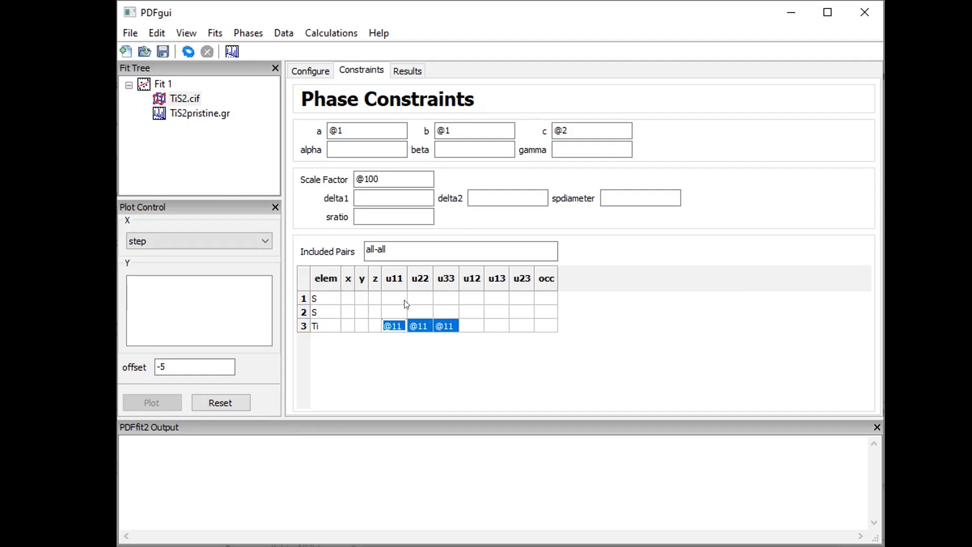
drag(394, 302, 445, 308)
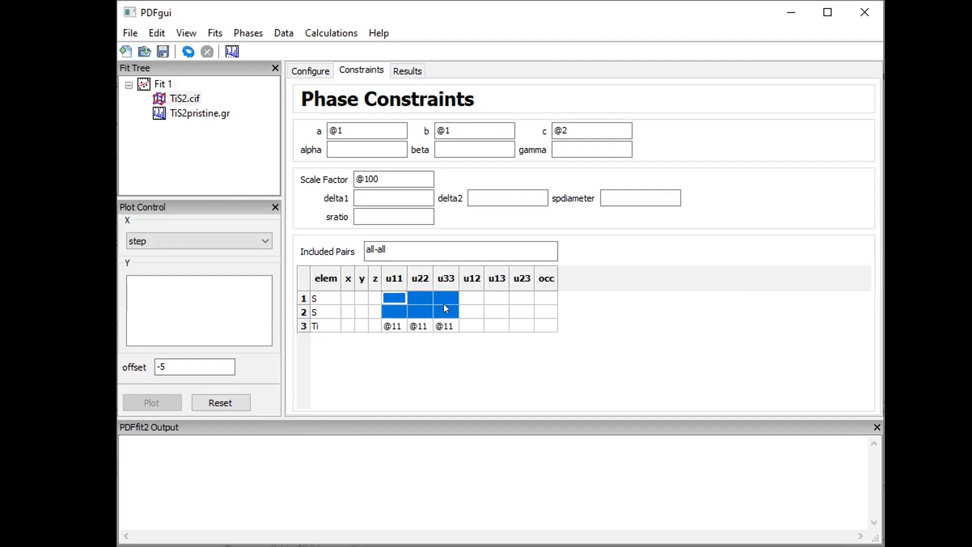
text(@22)
key(Return)
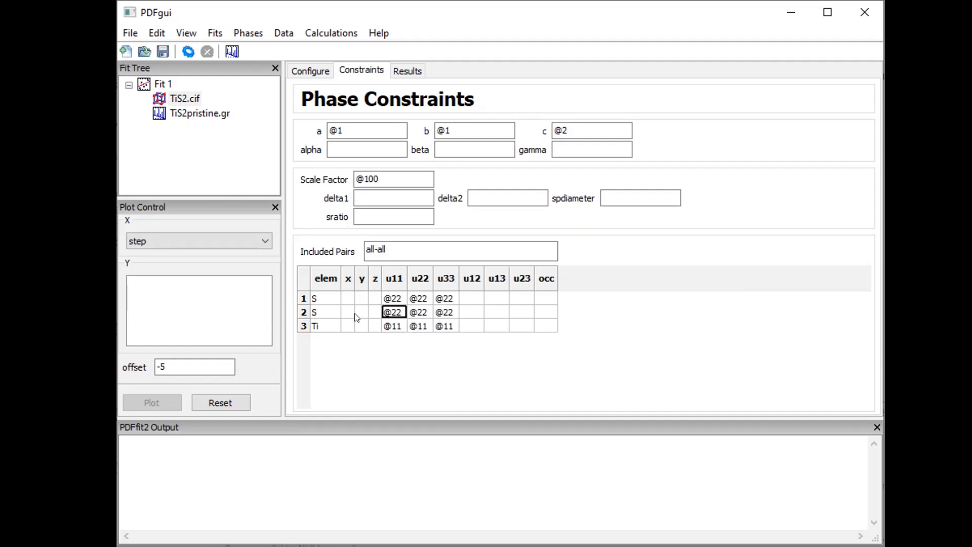
drag(343, 295, 367, 330)
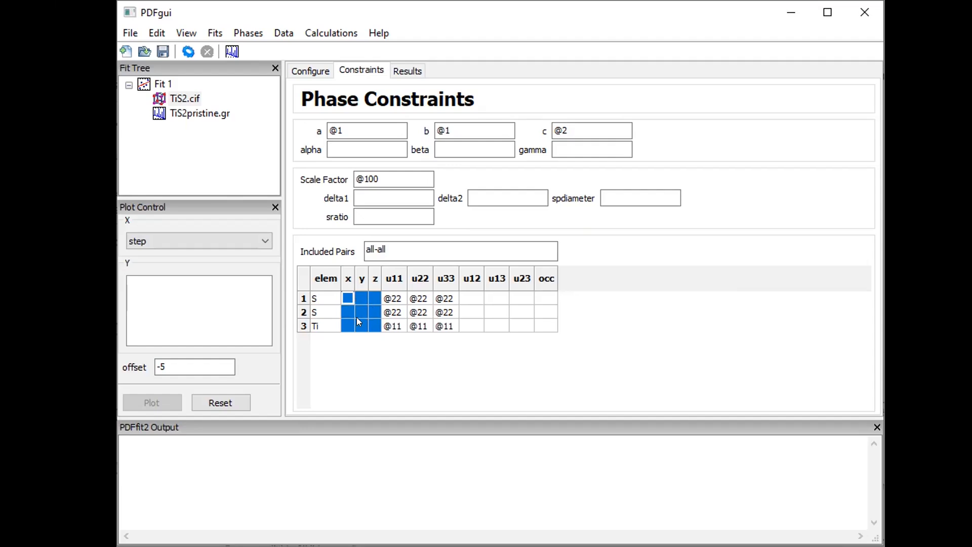
Open Symmetry constraints for the selected x, y, z positions of all three atoms
right_click(354, 316)
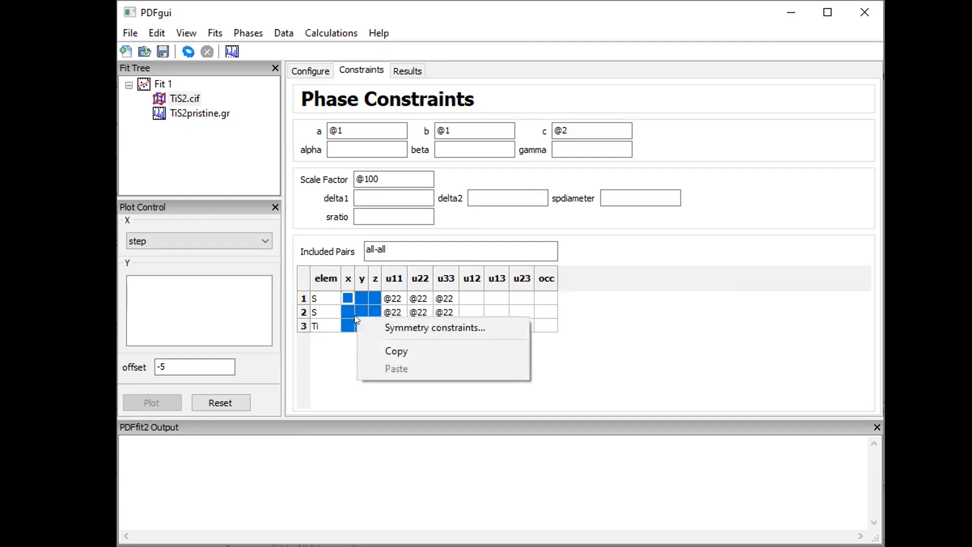
click(367, 323)
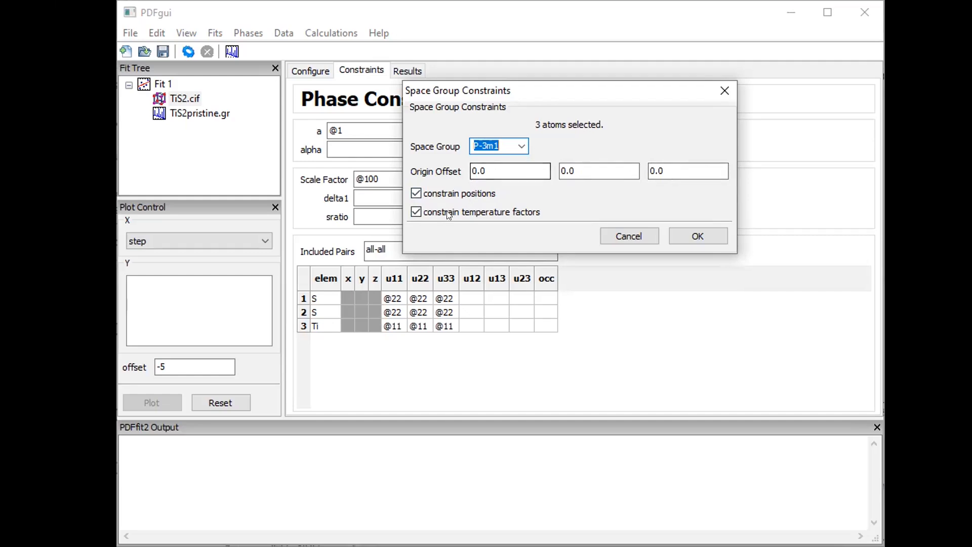
Uncheck 'constrain temperature factors' so P-3m1 symmetry only constrains atom positions
click(415, 211)
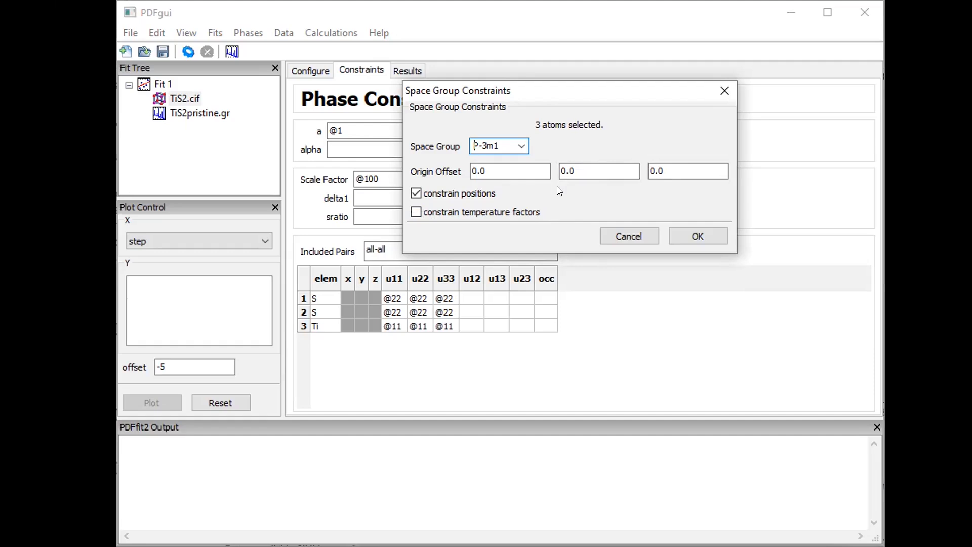
click(417, 211)
click(697, 235)
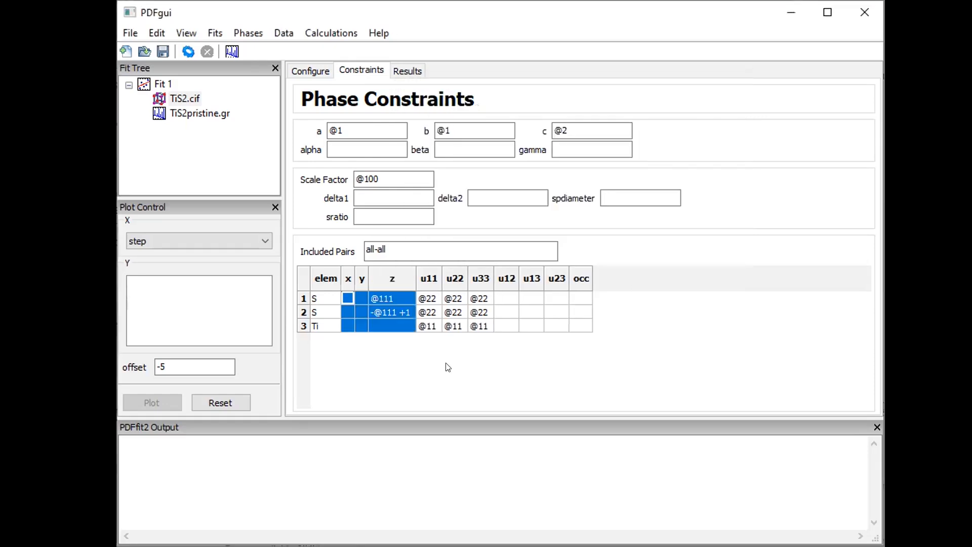
click(535, 324)
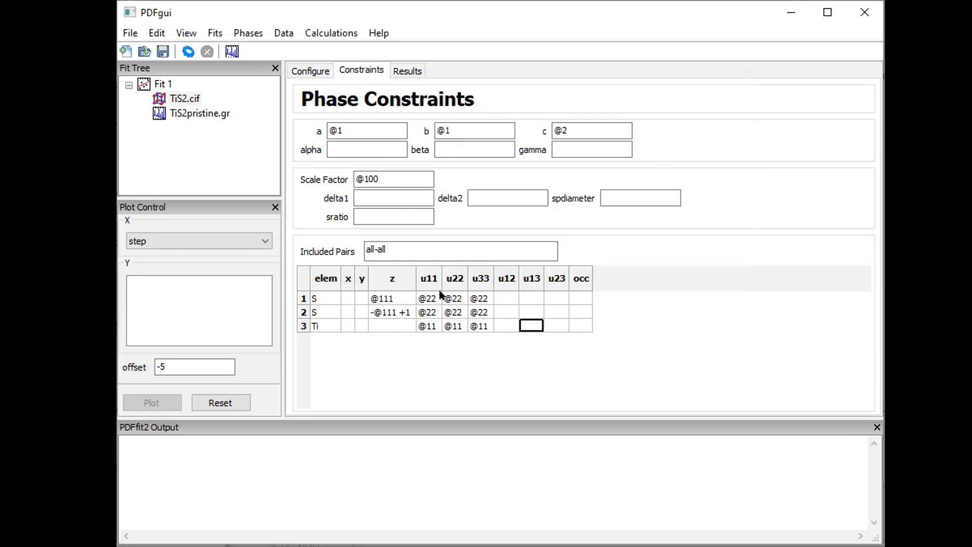
click(391, 302)
click(388, 311)
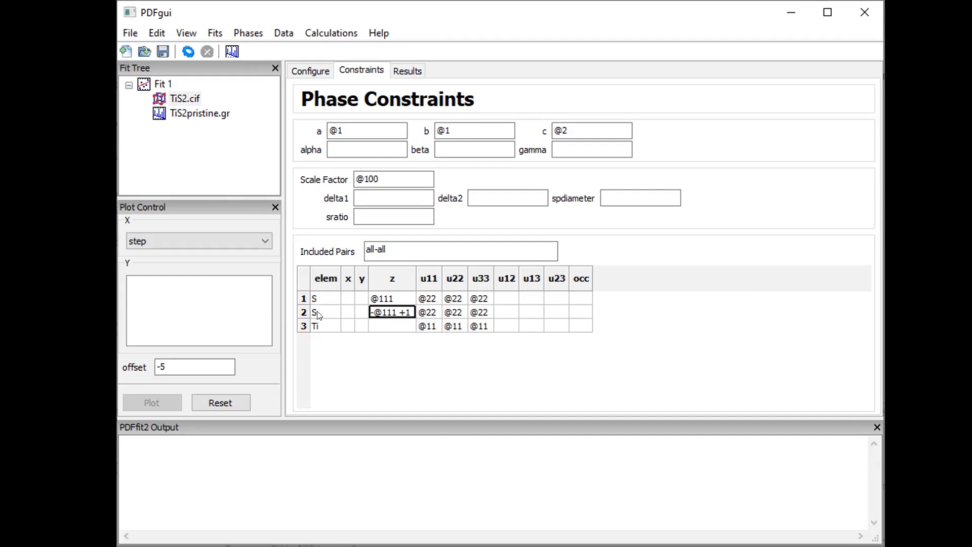
click(403, 298)
click(392, 313)
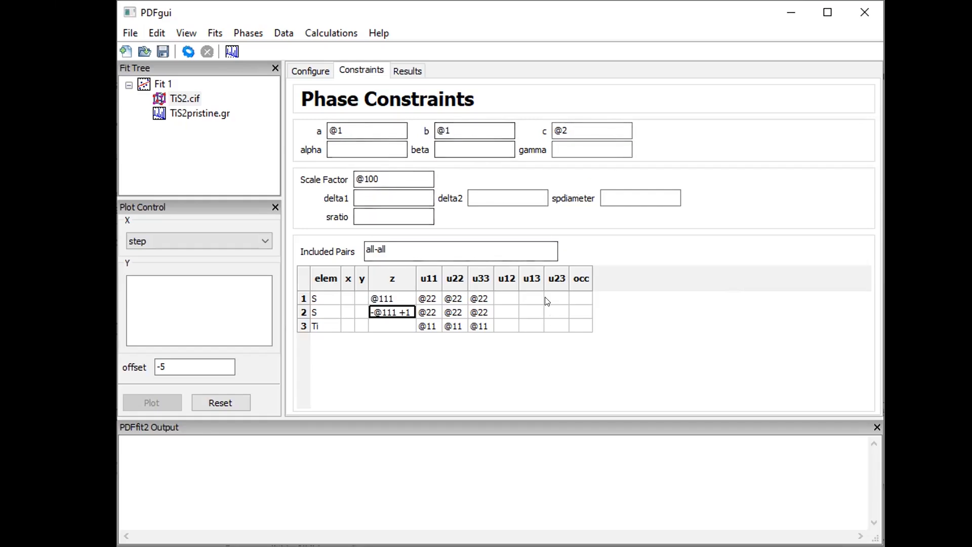
click(201, 113)
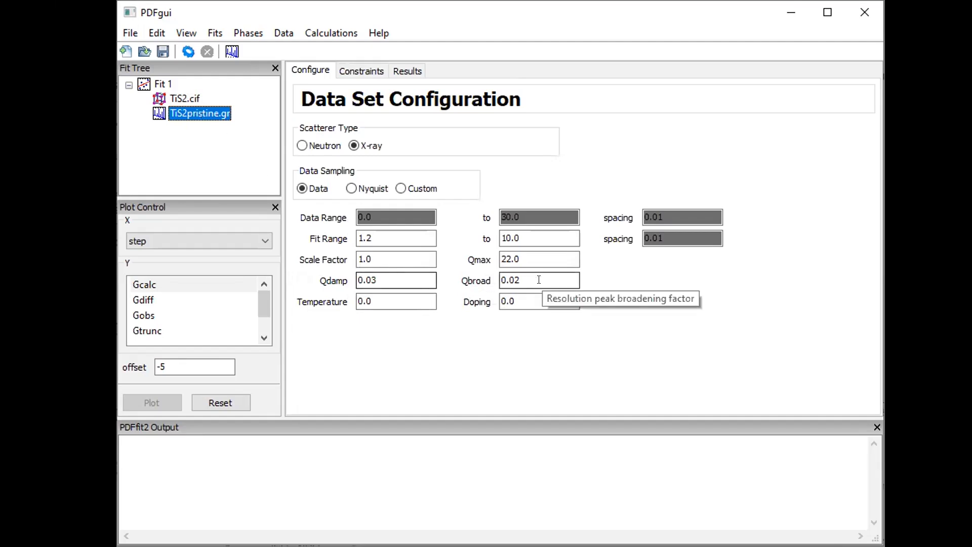
click(358, 73)
click(368, 141)
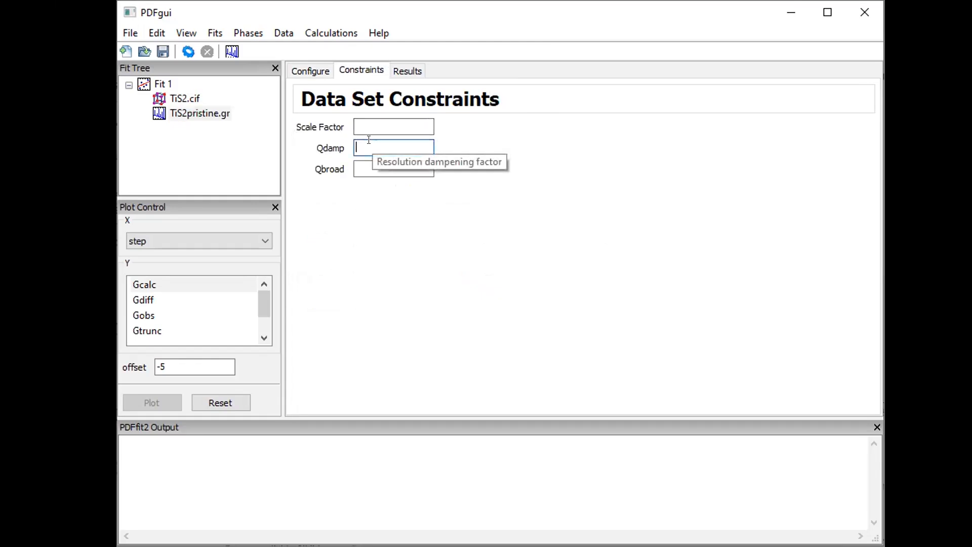
click(185, 99)
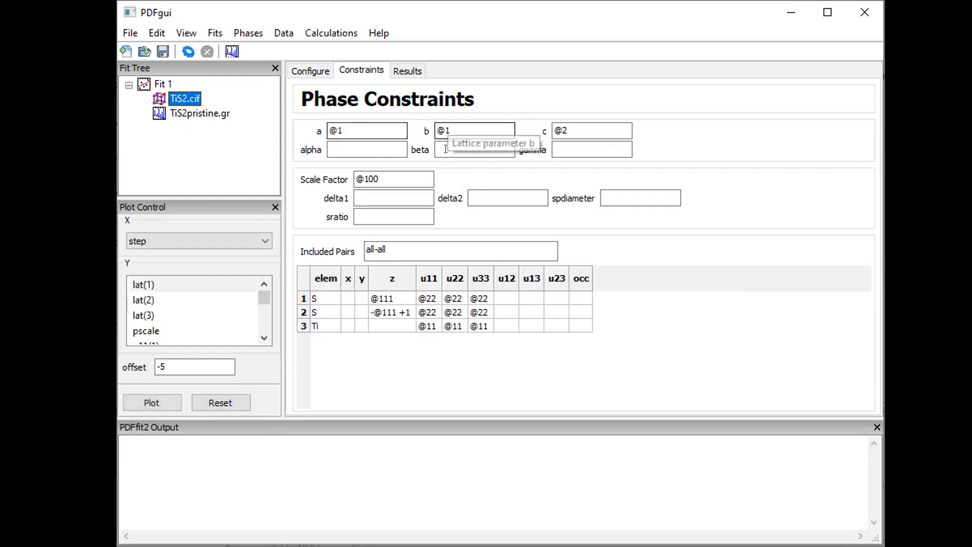
click(474, 191)
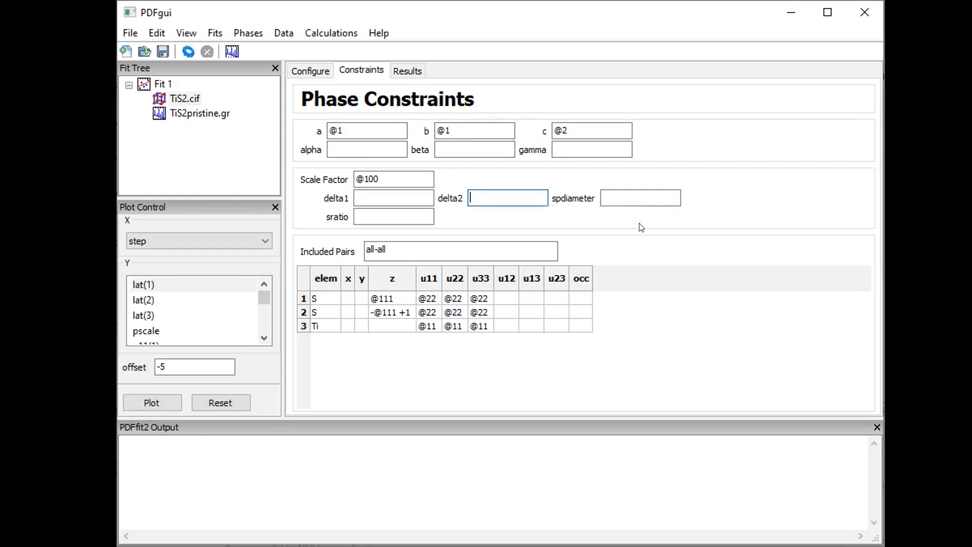
text(@200)
key(Tab)
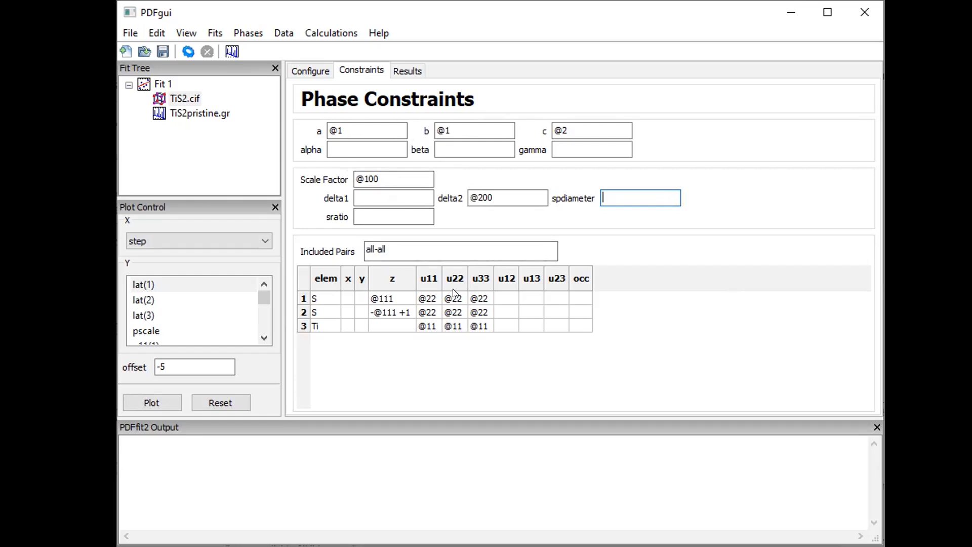
click(199, 113)
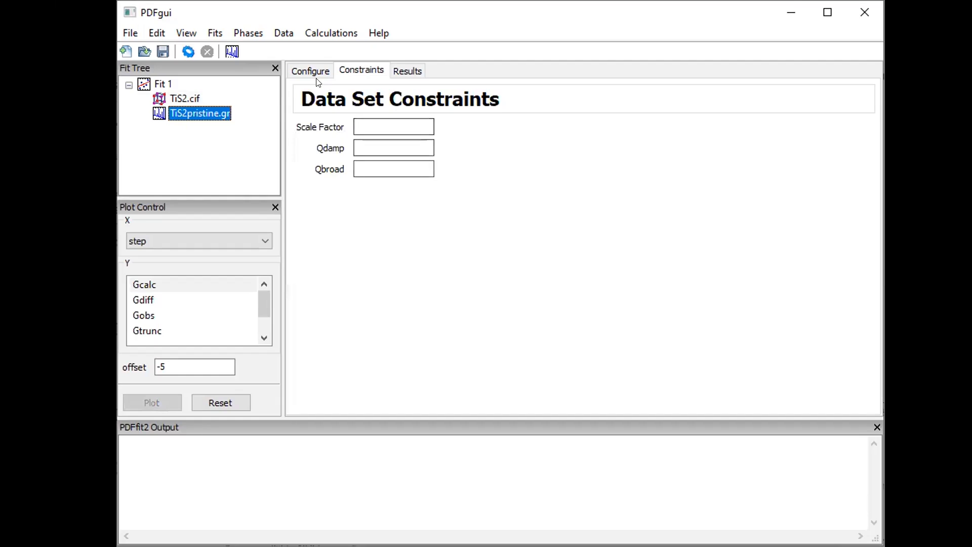
click(310, 72)
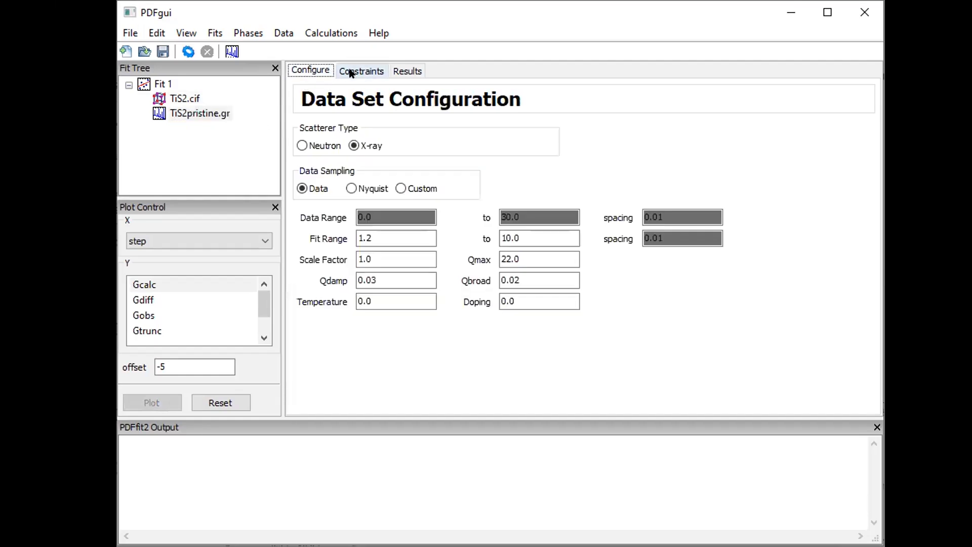
click(353, 72)
click(381, 148)
text(@301)
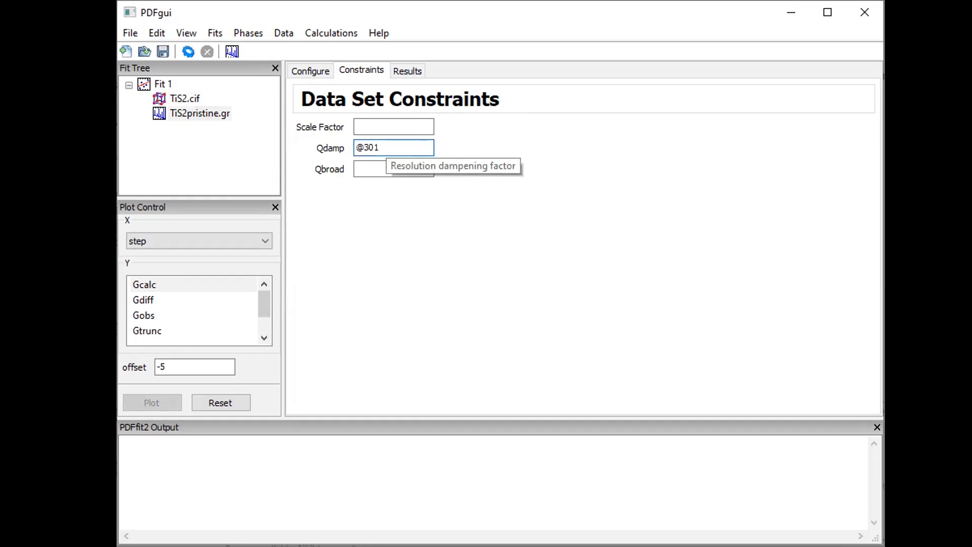
key(Tab)
text(@302)
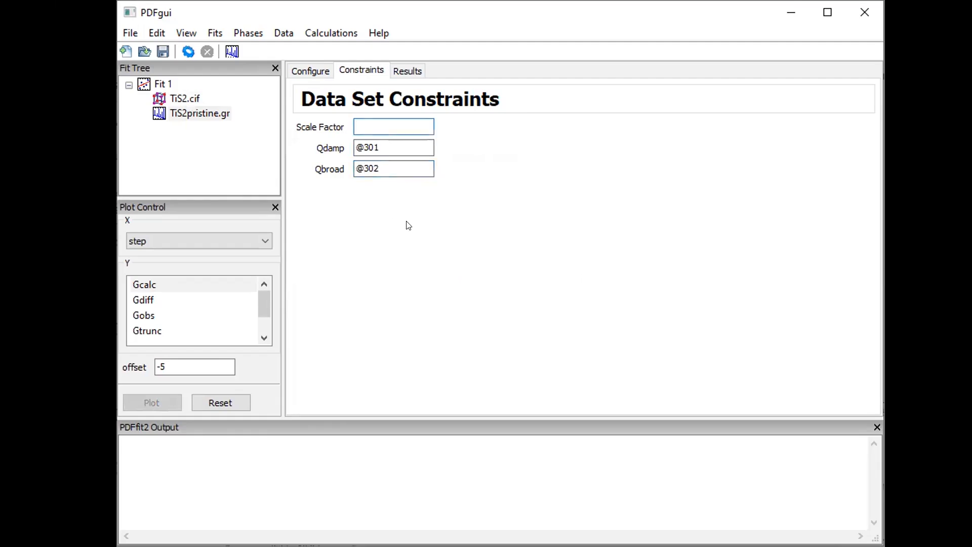
click(387, 165)
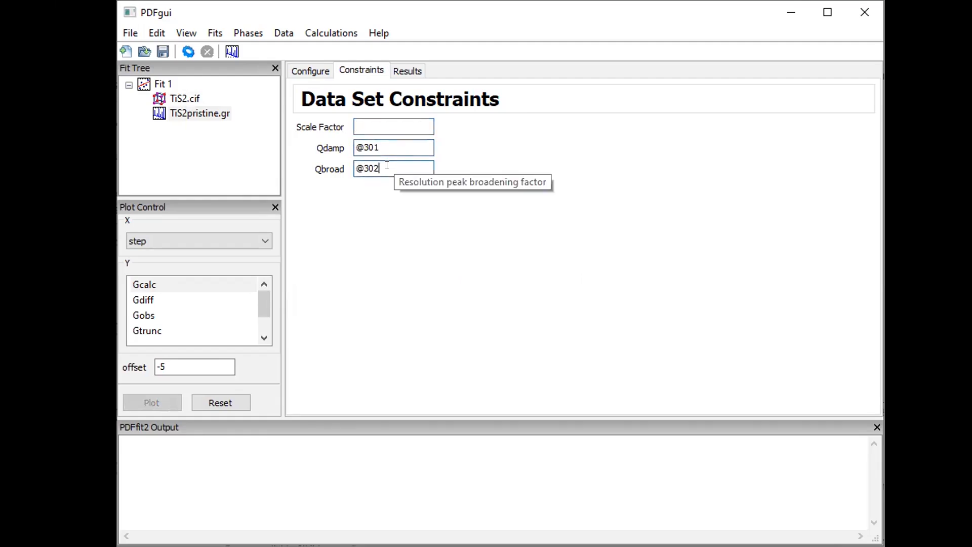
click(161, 52)
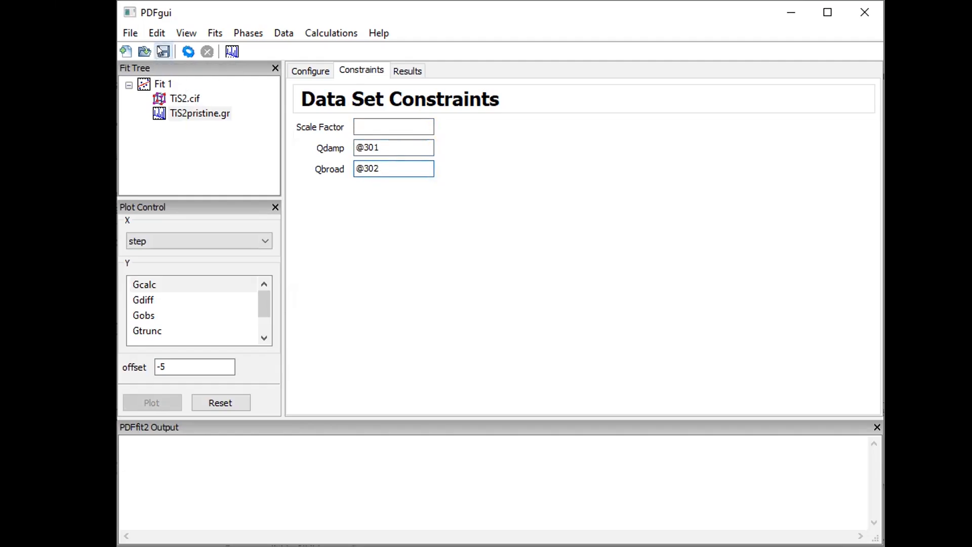
Save the project under the file name TiS2_pristine_xPDF_fit
click(243, 471)
double_click(243, 472)
text(TiS2)
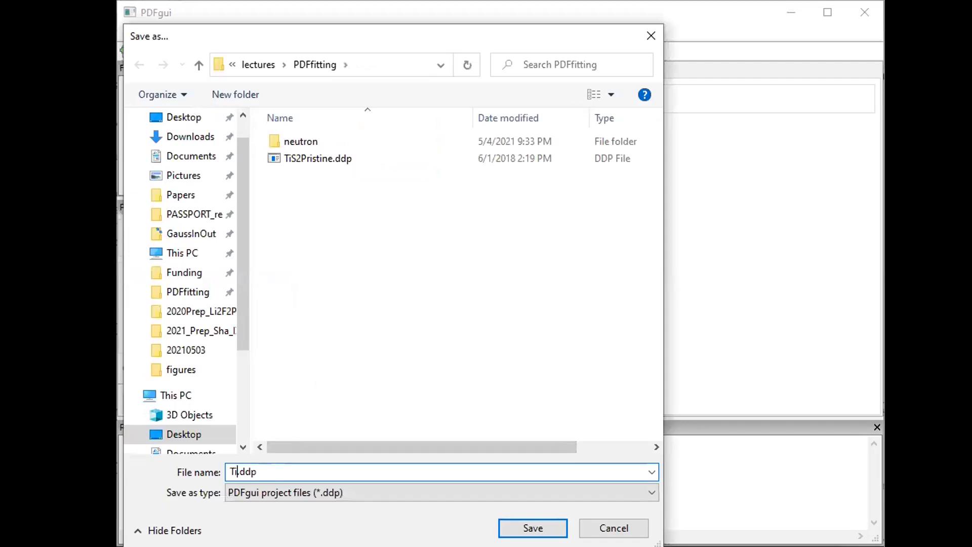
text(_pristine_xPDF_)
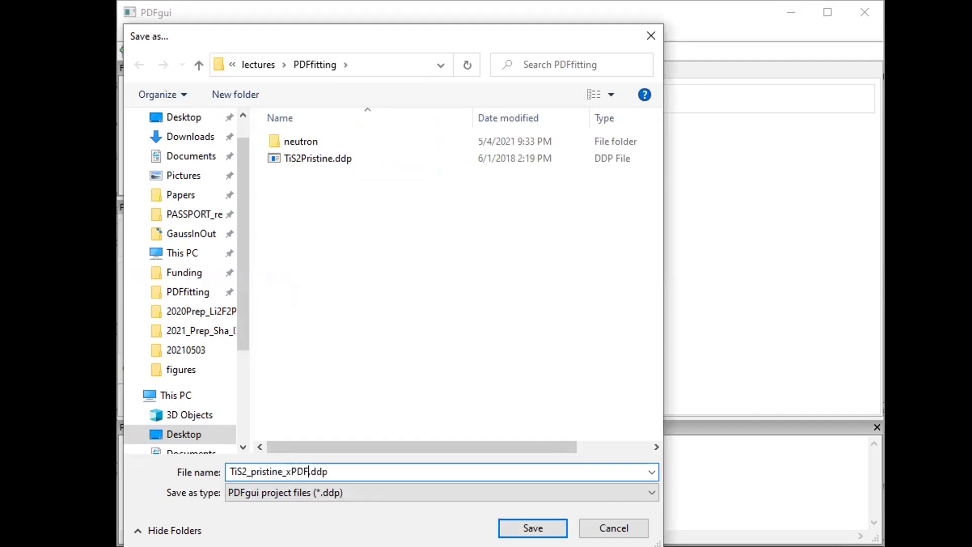
text(fit)
key(Return)
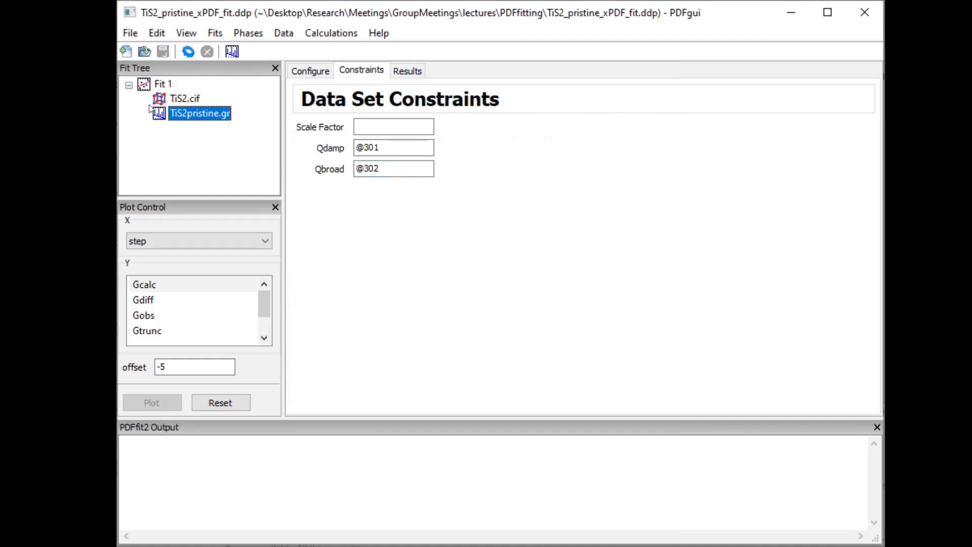
Set the TiS2pristine.gr data set's upper fit range limit to 30
click(163, 84)
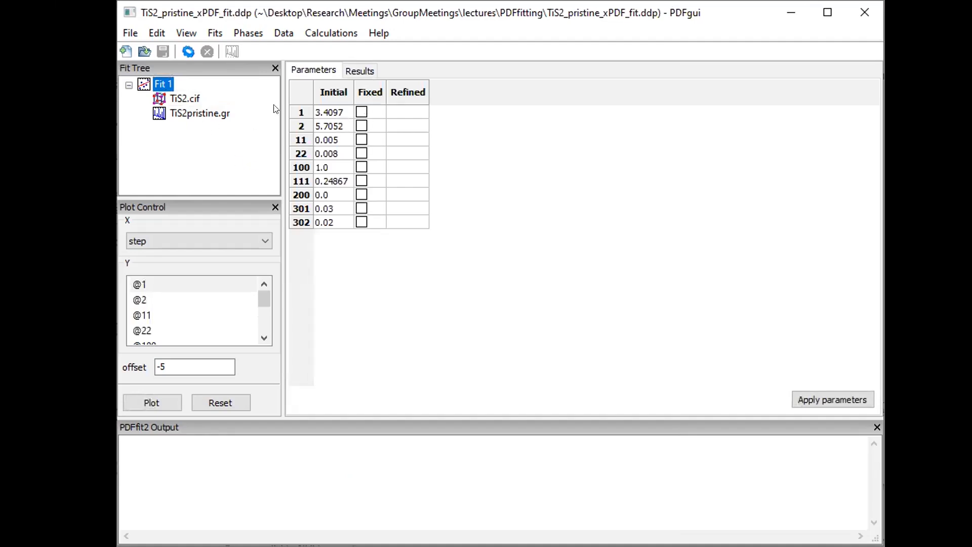
click(189, 117)
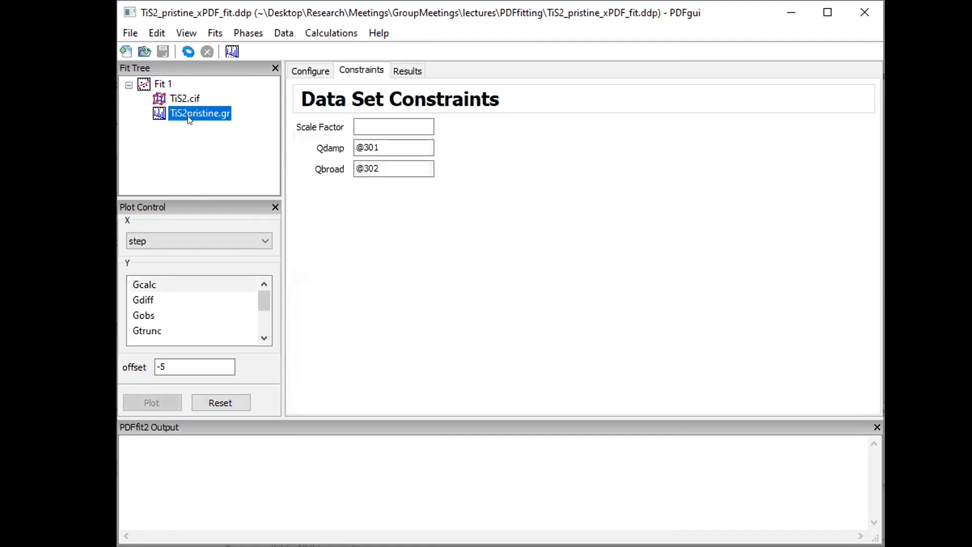
click(315, 73)
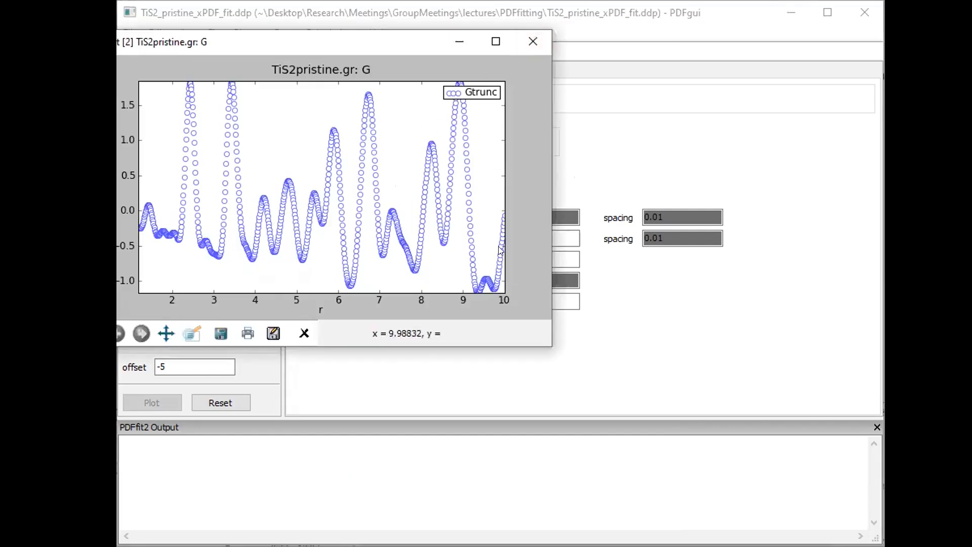
click(524, 45)
double_click(511, 238)
text(30)
key(Tab)
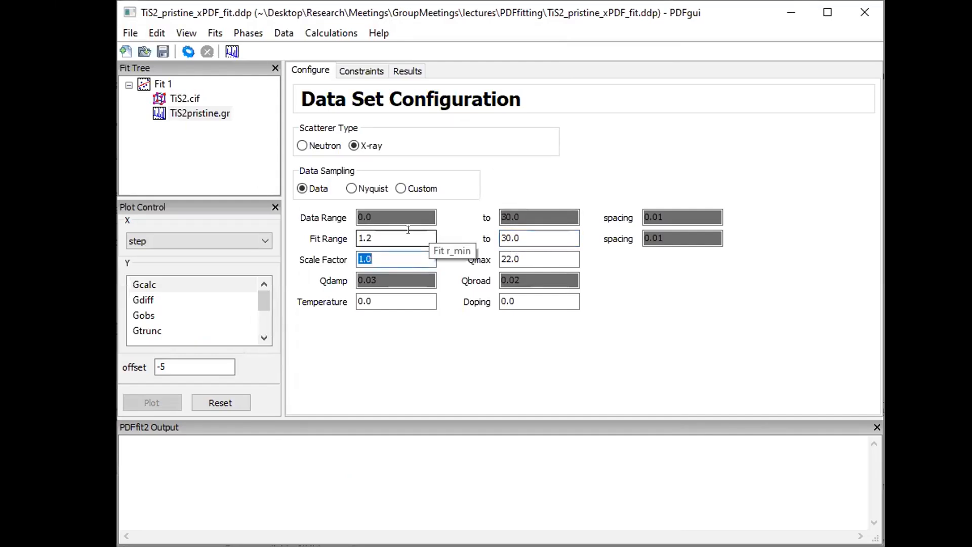
Plot the measured PDF and zoom in on the low-r region, about 1.2 to 4
click(226, 52)
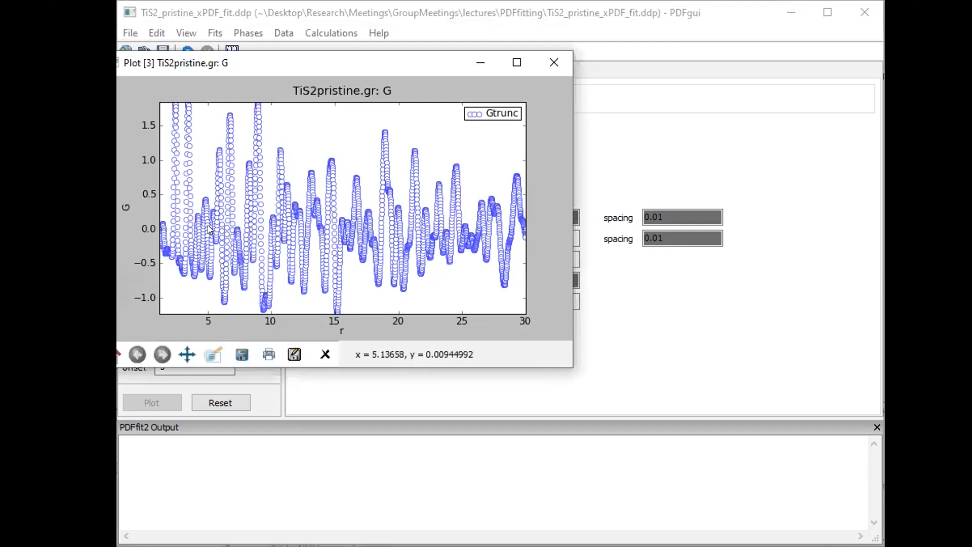
click(212, 354)
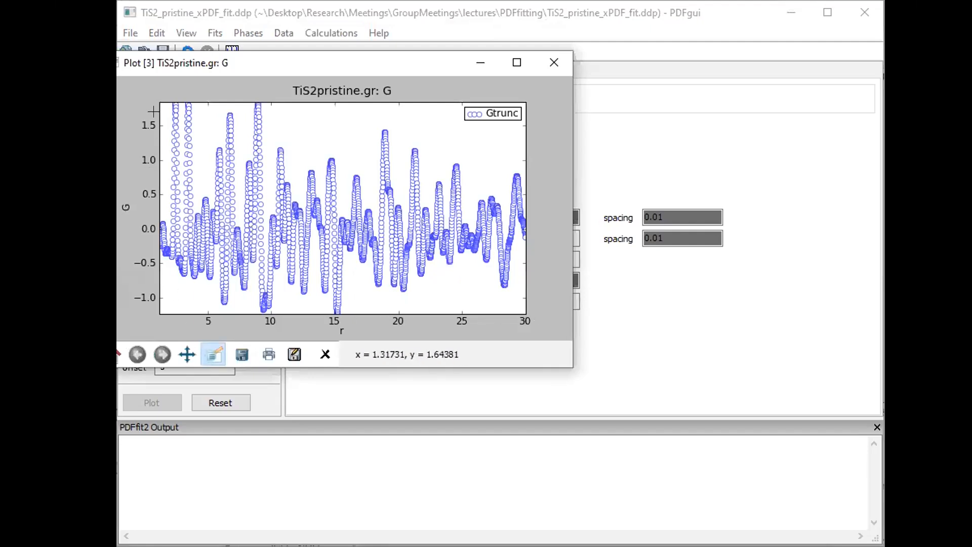
drag(161, 104, 196, 309)
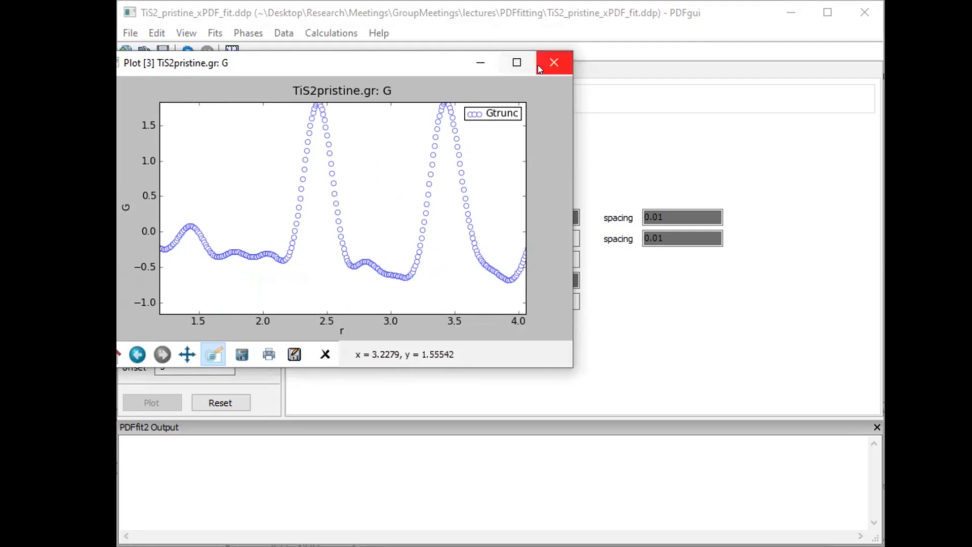
click(554, 62)
Set the fit range lower limit to 1.9, replot the data, and show the fit's parameter table
click(359, 232)
key(End)
key(BackSpace)
text(9)
key(Tab)
click(229, 52)
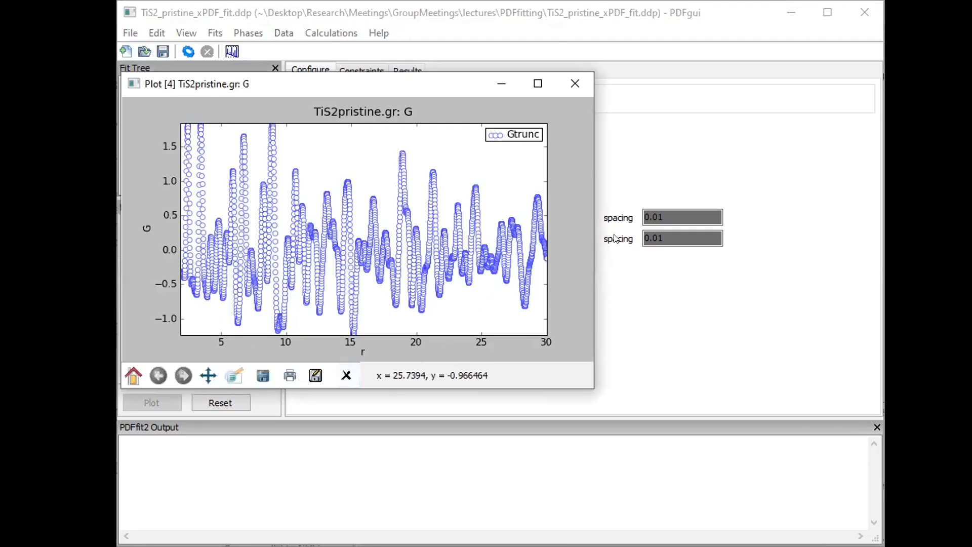
click(706, 11)
click(163, 85)
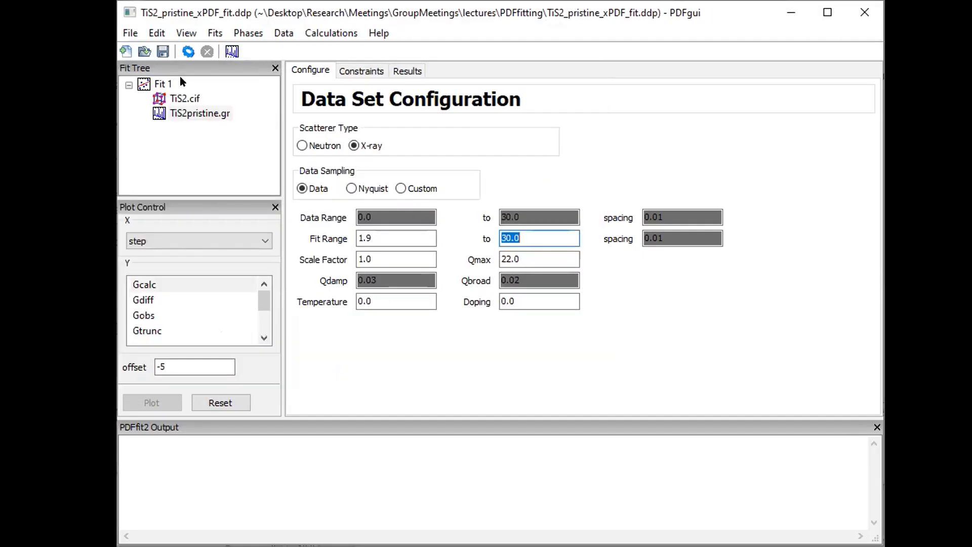
Fix all refinement parameters with Fix/Free, then free @1 and @2 again
click(370, 90)
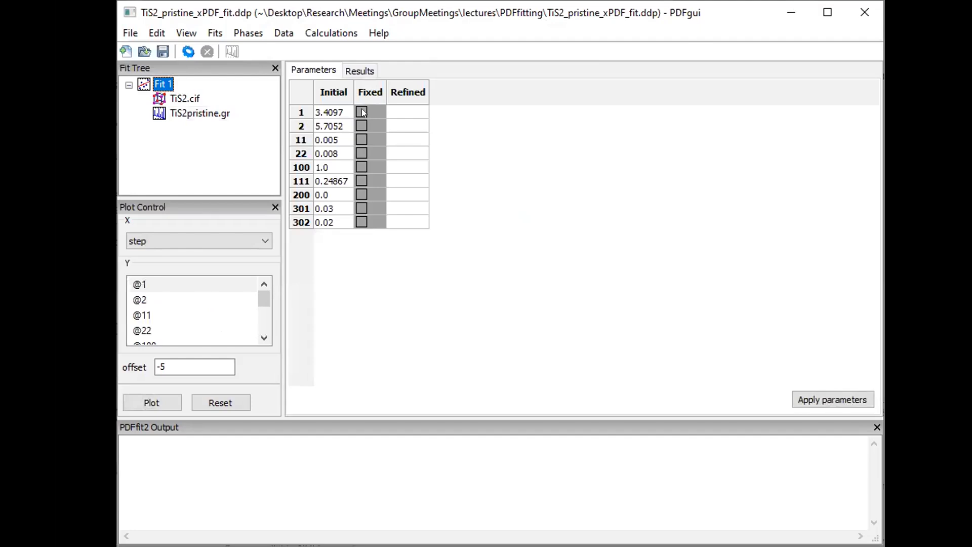
right_click(362, 110)
click(387, 126)
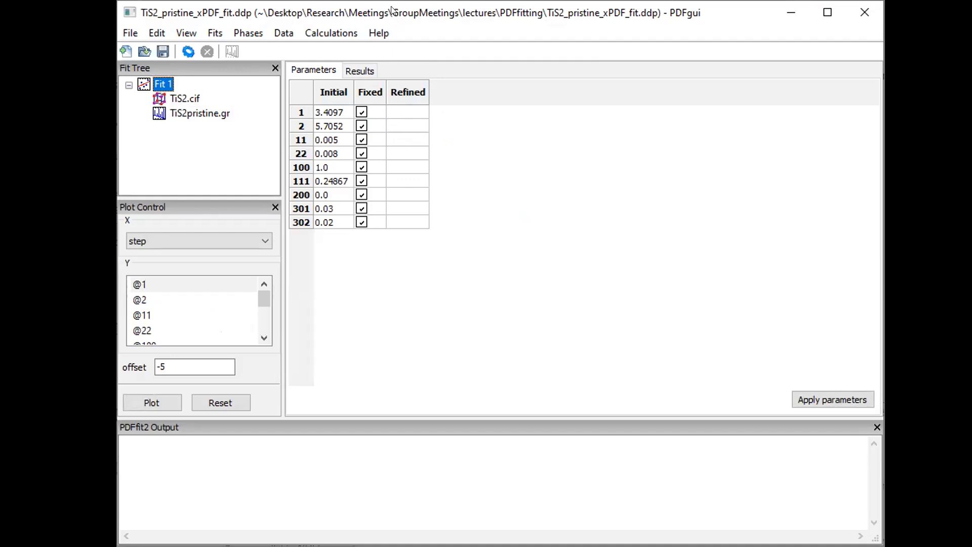
click(358, 167)
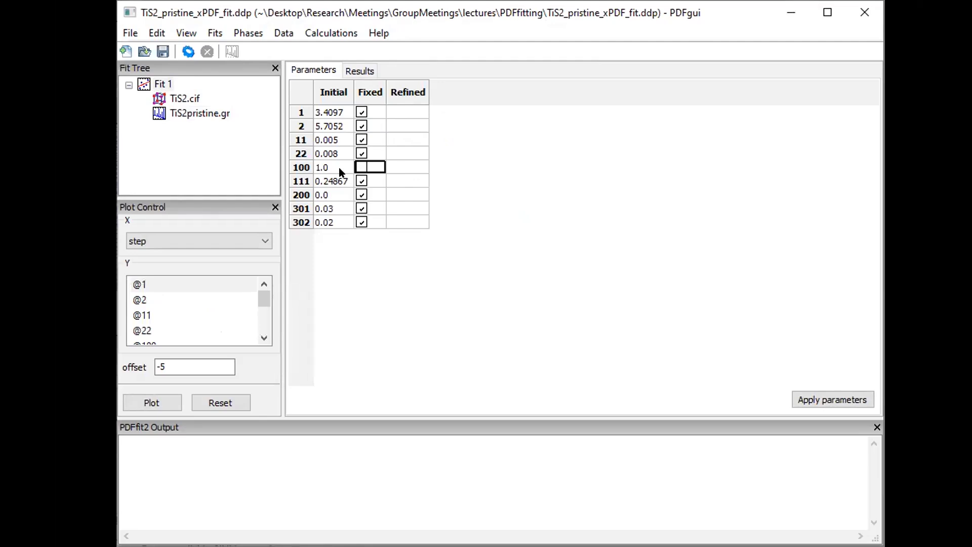
click(362, 112)
click(361, 125)
key(alt+Tab)
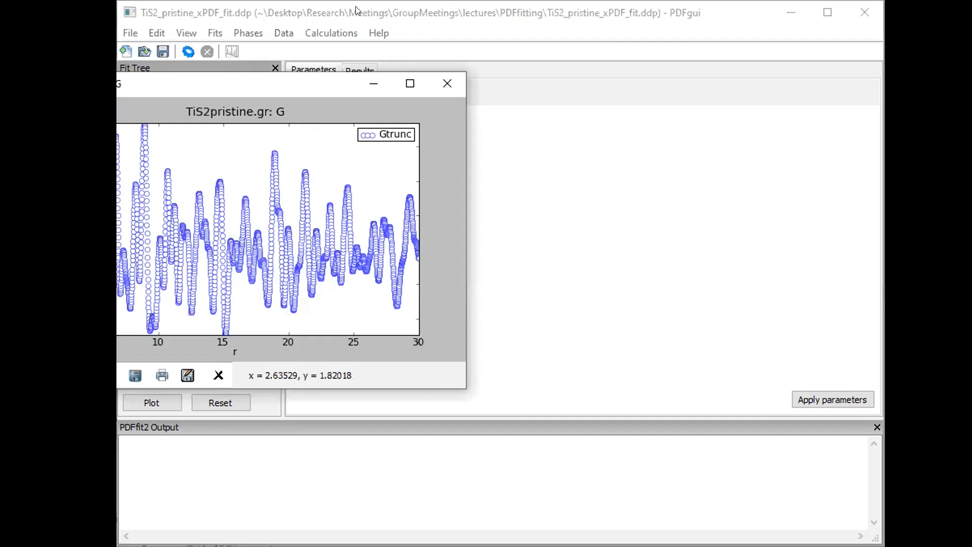
drag(237, 86, 555, 175)
click(184, 48)
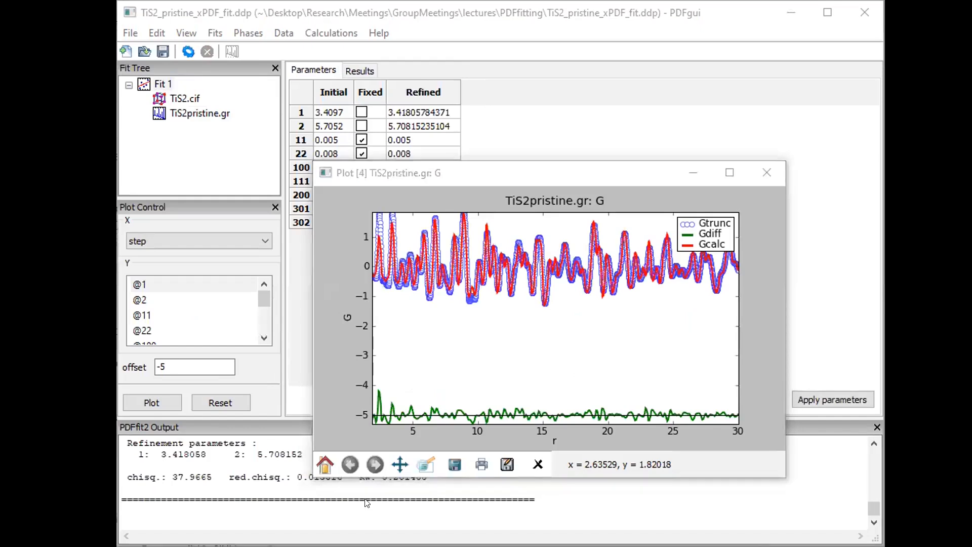
Close the duplicate Plot [4], reposition the fit plot and bring back the parameter table
click(551, 383)
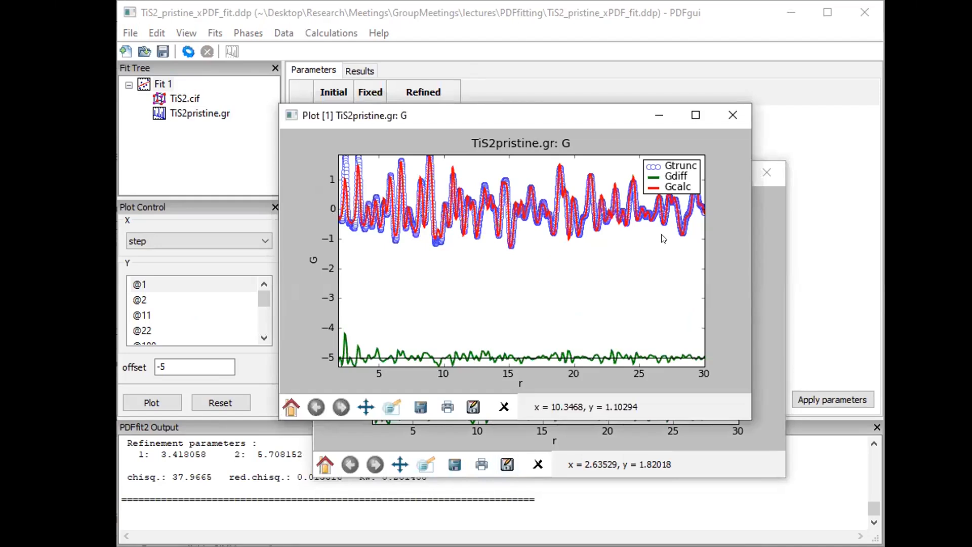
click(776, 169)
click(776, 169)
drag(510, 114, 531, 82)
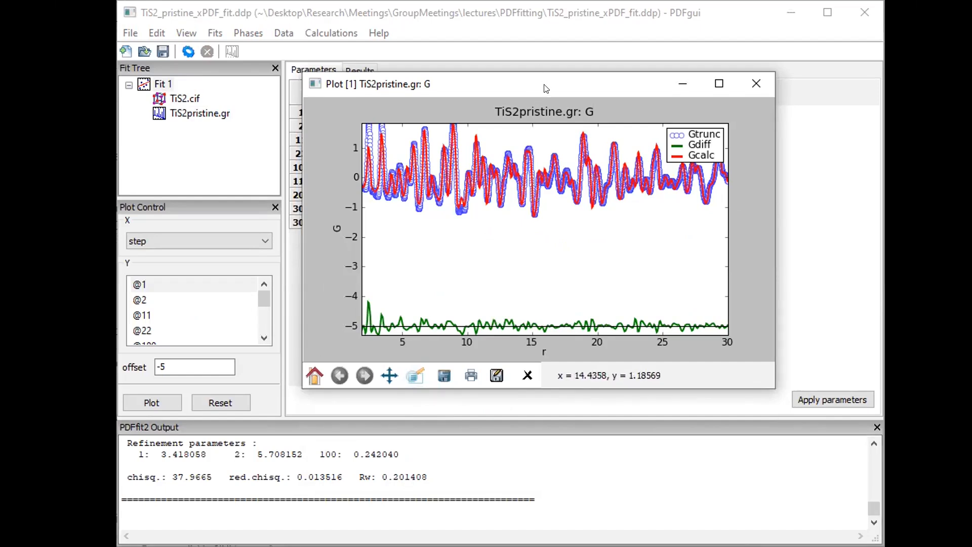
drag(546, 89, 537, 101)
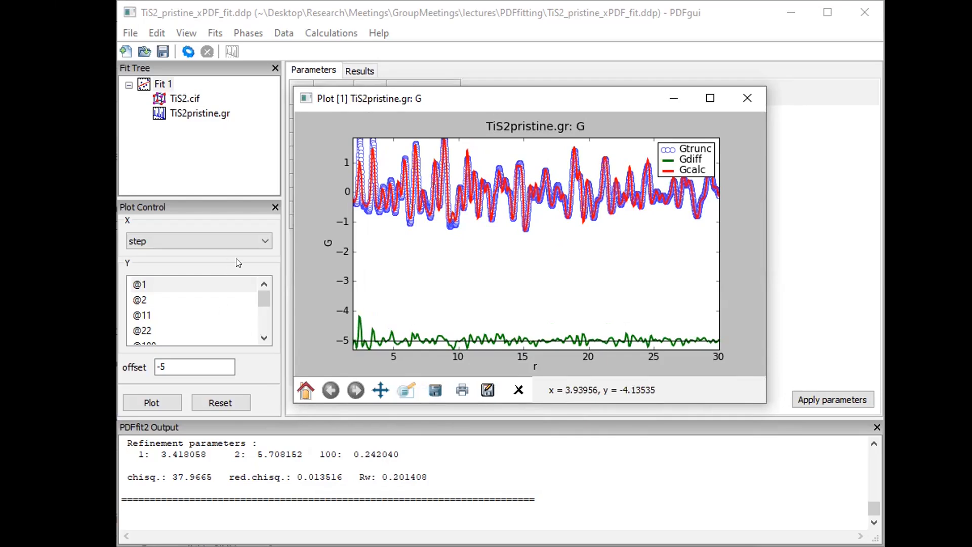
click(178, 360)
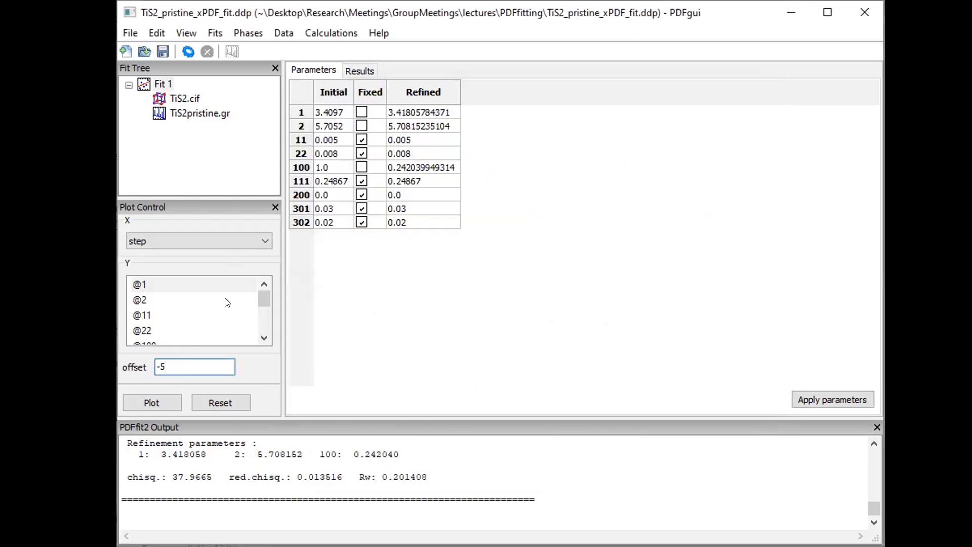
Set the difference-curve offset to -2 and plot TiS2pristine.gr's G curves
drag(161, 360, 173, 359)
text(2)
click(511, 103)
click(200, 113)
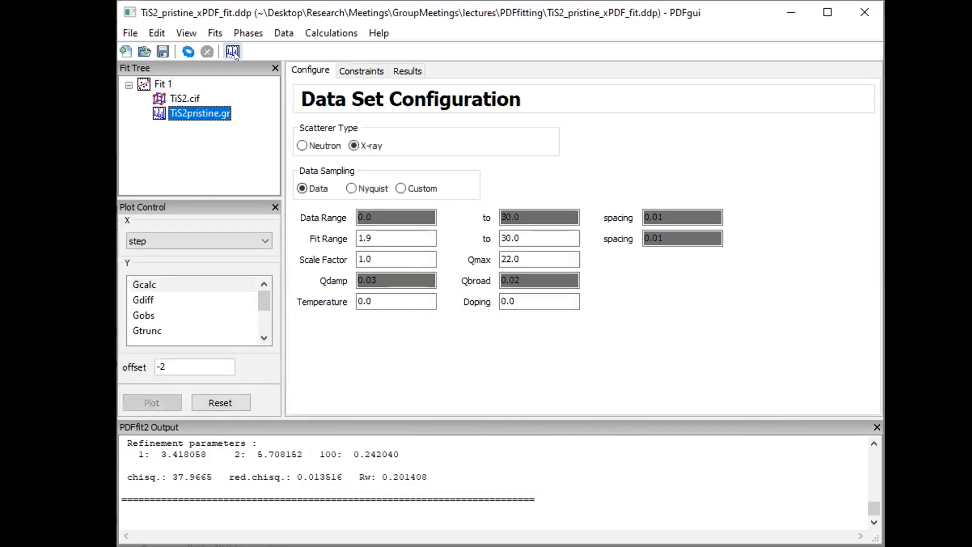
click(234, 52)
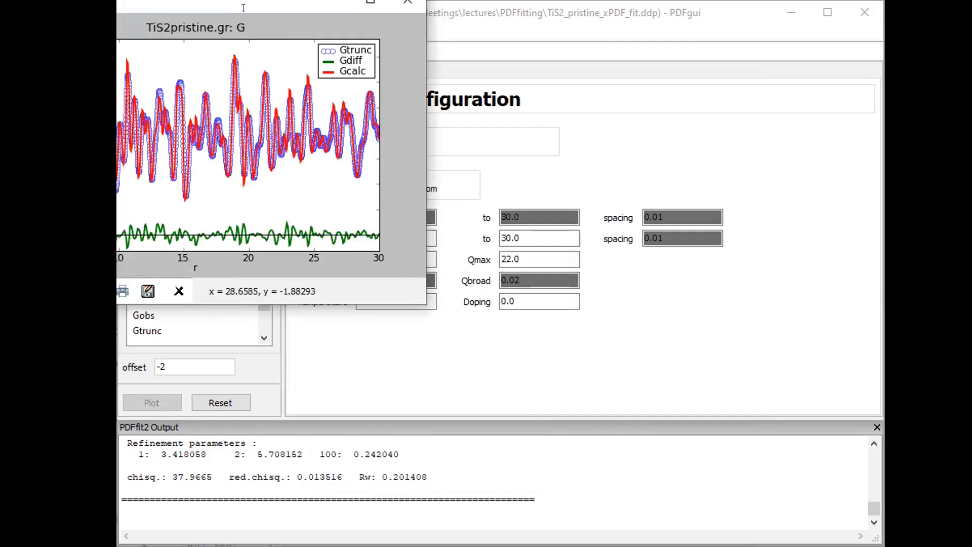
Center the new G plot and return to Fit 1's parameter table
drag(246, 7, 613, 130)
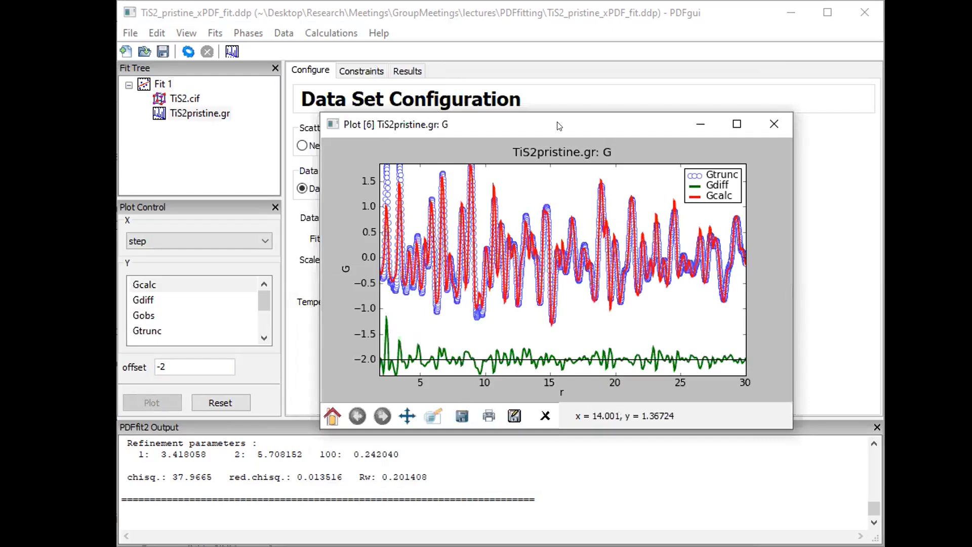
drag(556, 124, 544, 133)
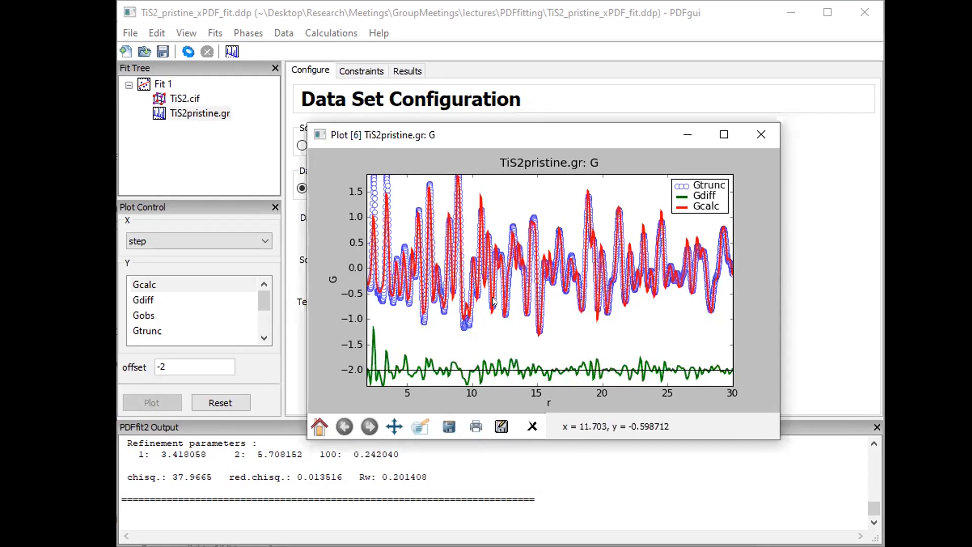
click(165, 84)
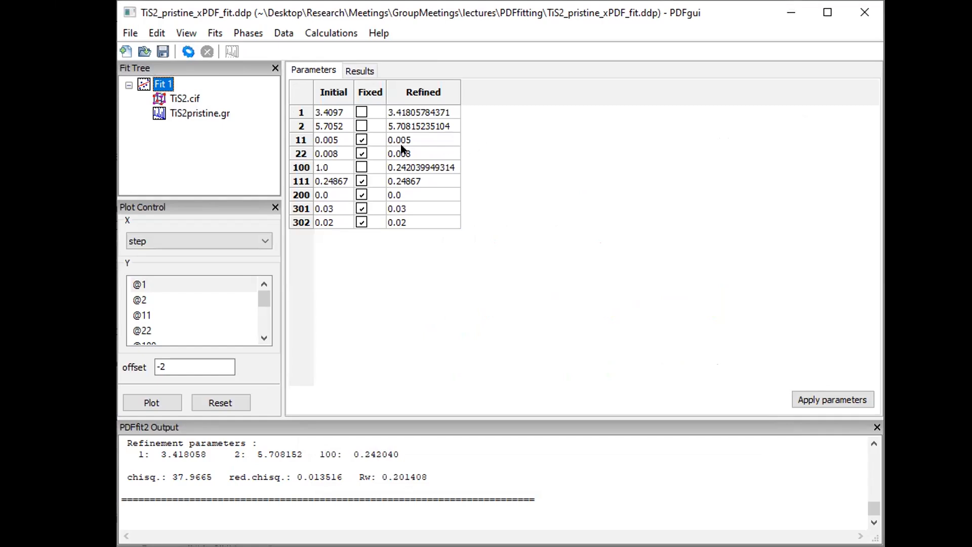
click(358, 143)
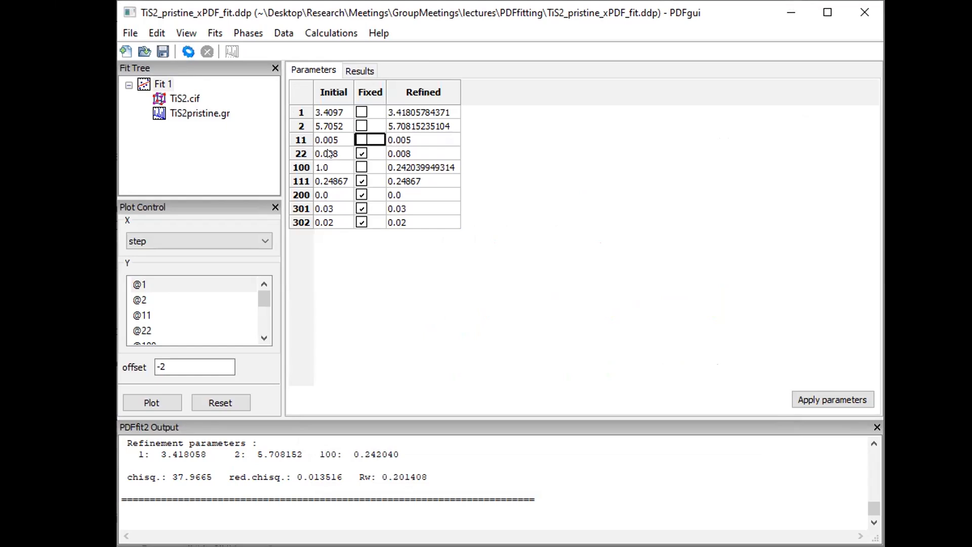
click(361, 153)
click(185, 52)
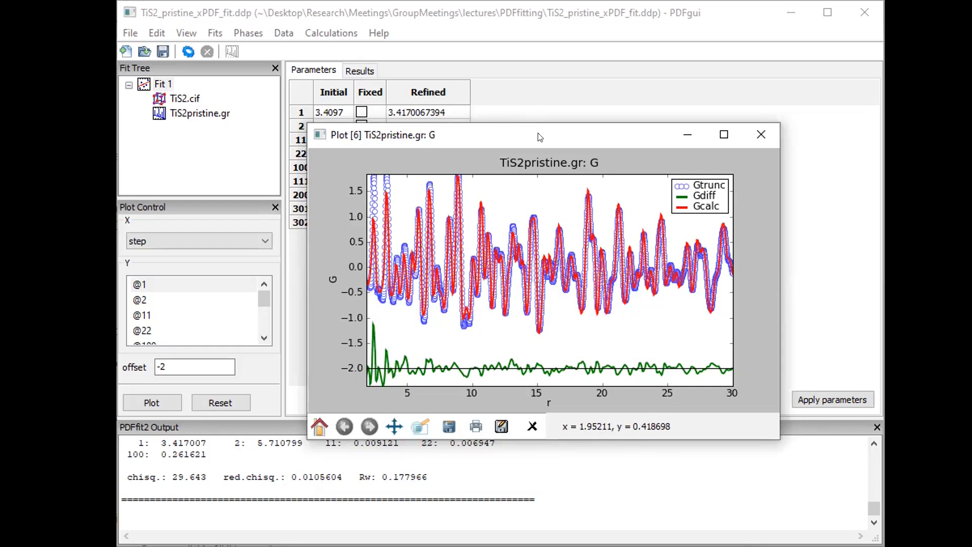
drag(540, 137, 565, 178)
click(536, 15)
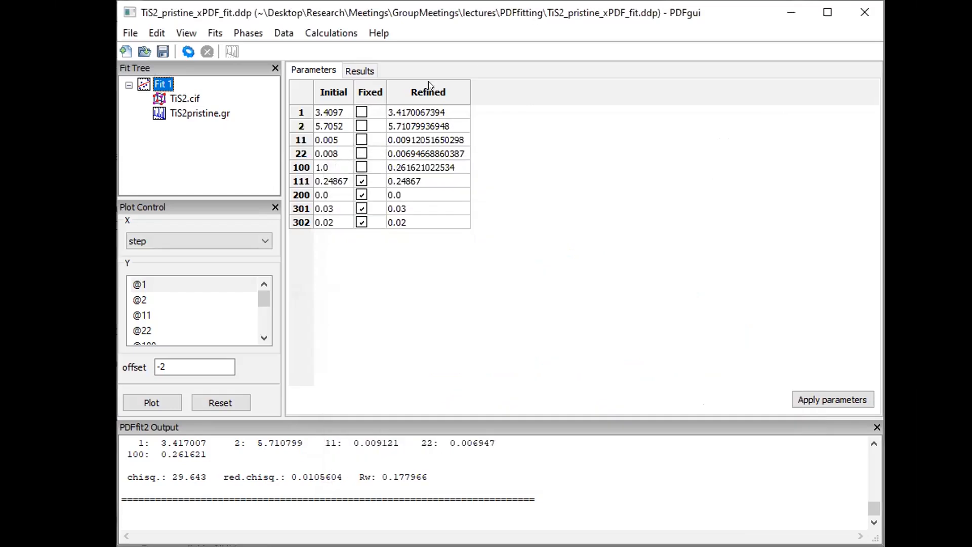
click(429, 92)
right_click(414, 143)
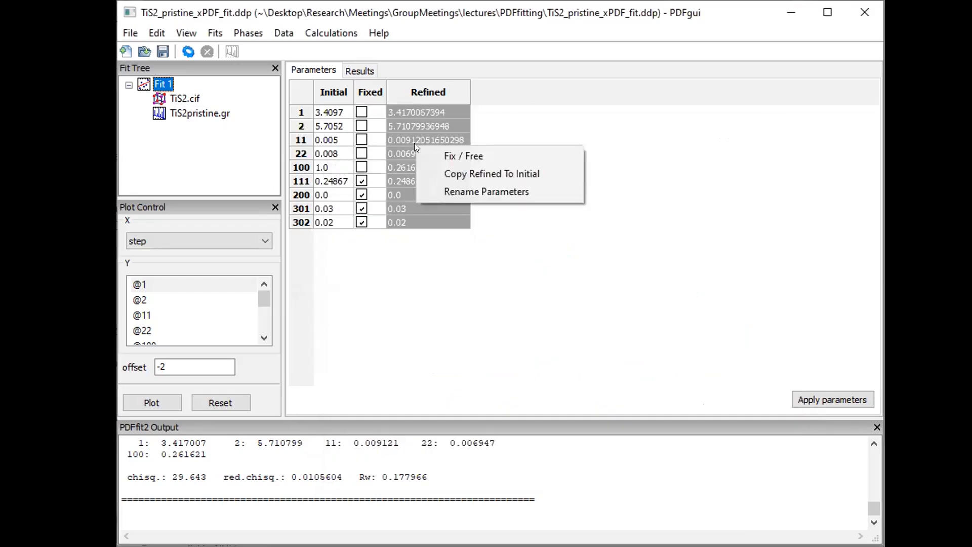
click(454, 174)
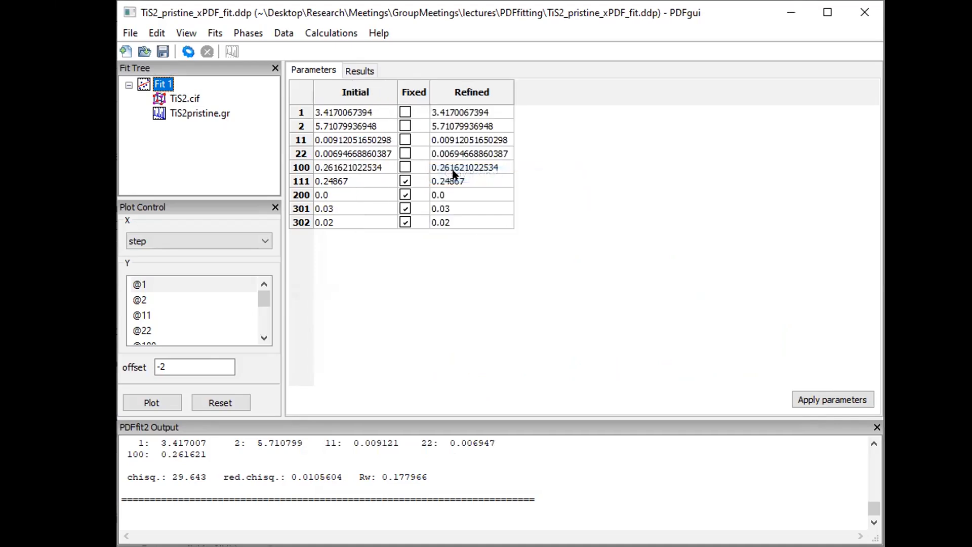
click(796, 399)
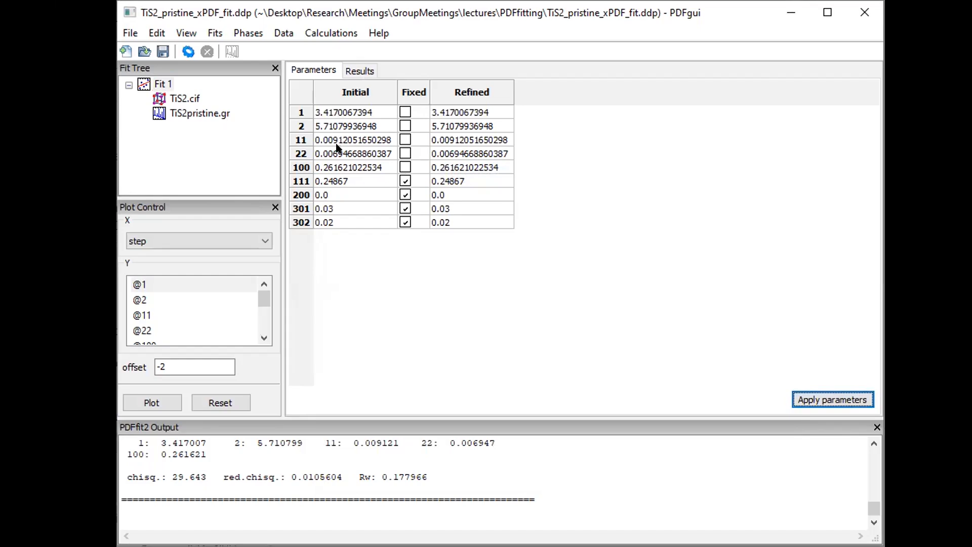
click(404, 181)
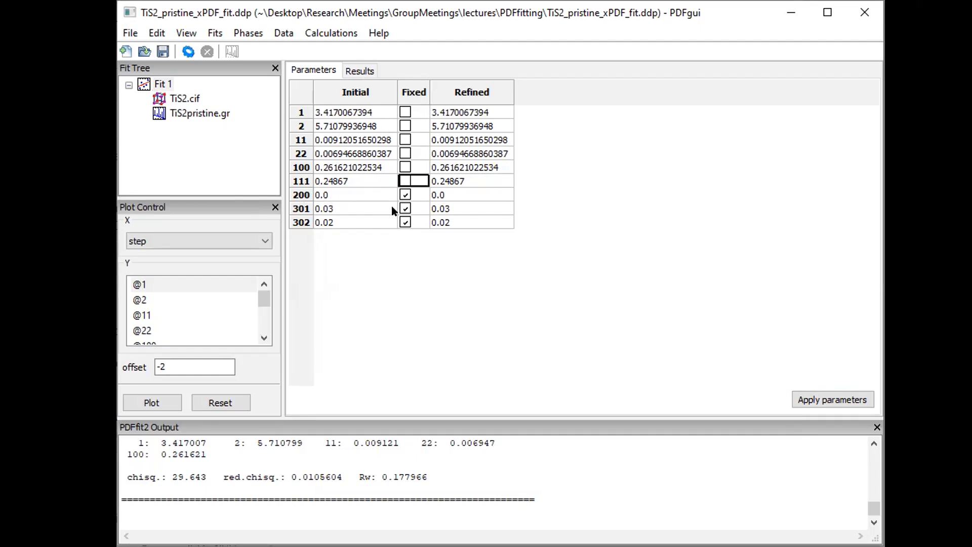
click(337, 197)
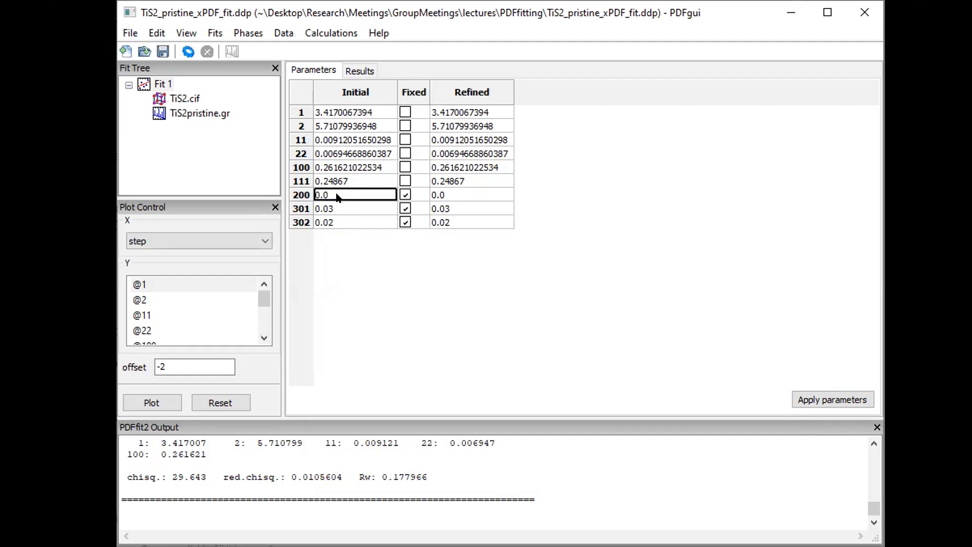
text(2)
key(Return)
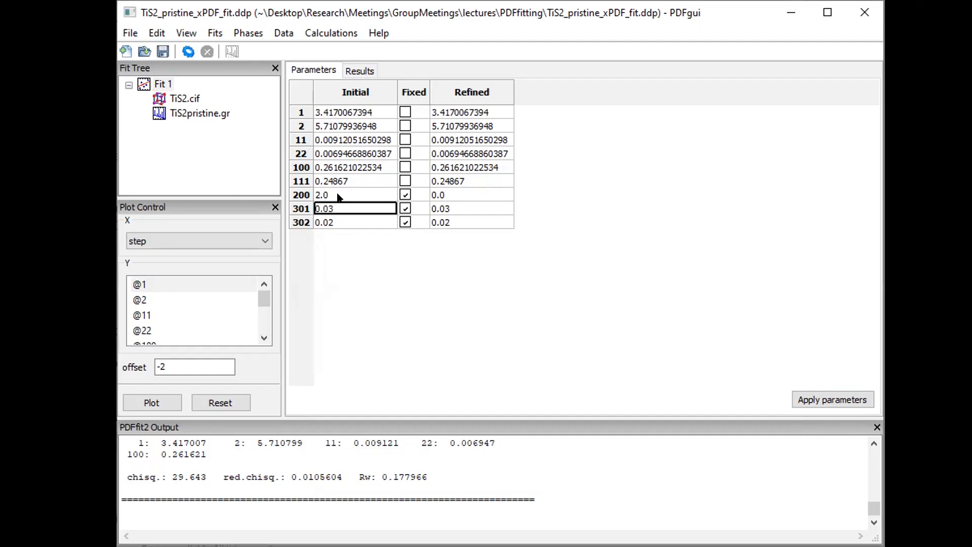
click(405, 195)
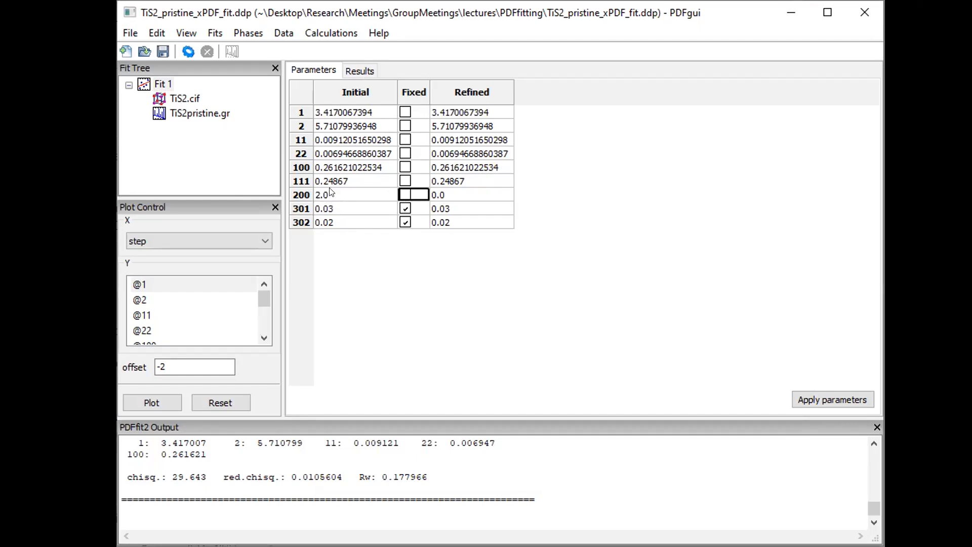
key(alt+Tab)
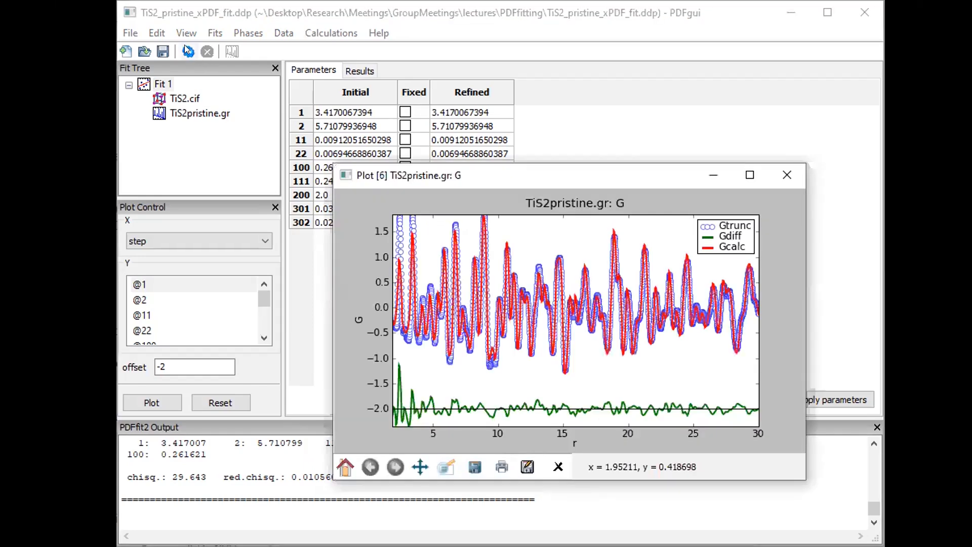
click(185, 48)
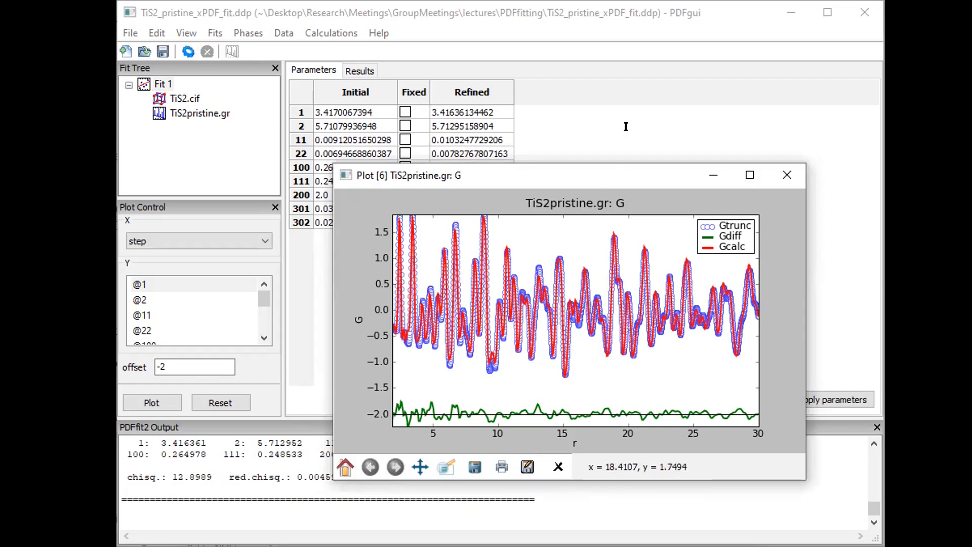
drag(619, 175, 636, 119)
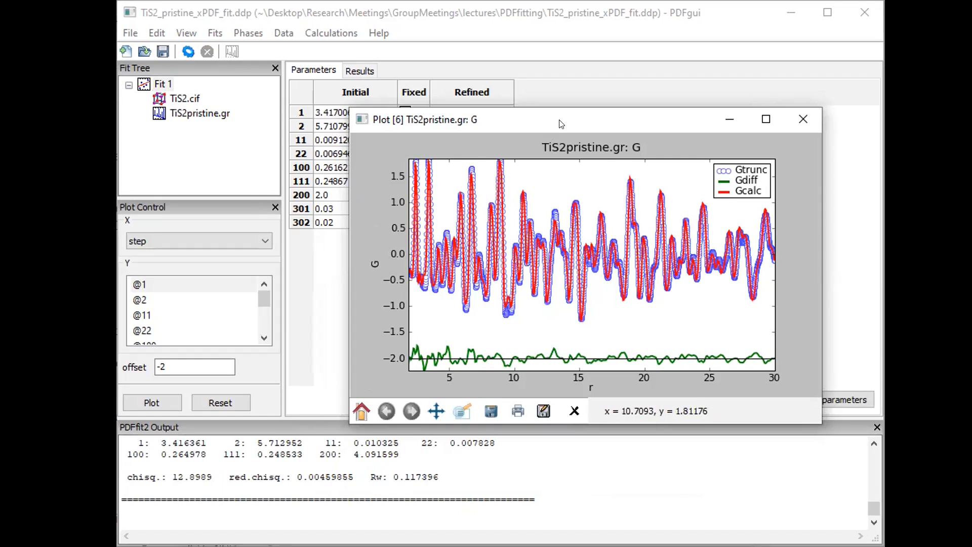
drag(559, 122, 559, 133)
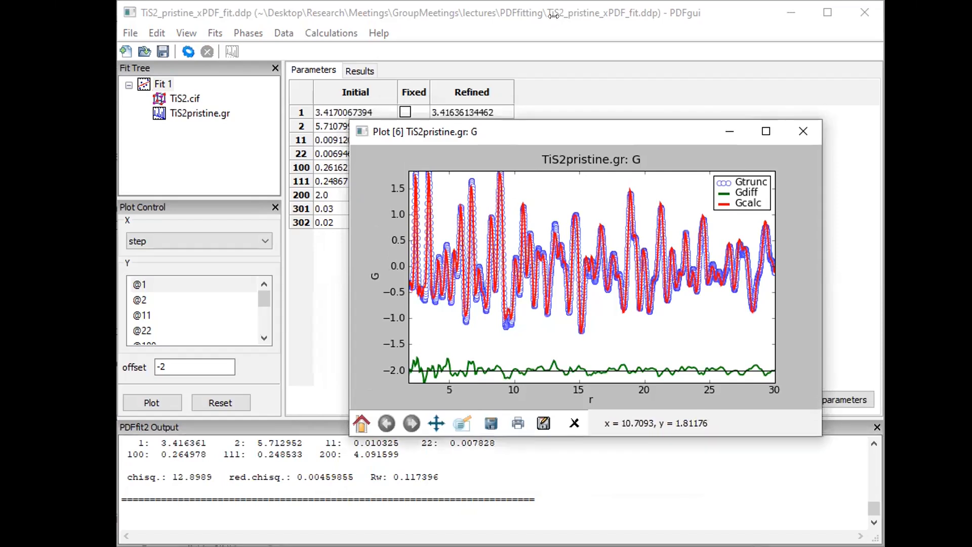
click(549, 16)
Copy the refined values into the Initial column and apply them
click(471, 85)
right_click(454, 157)
click(504, 188)
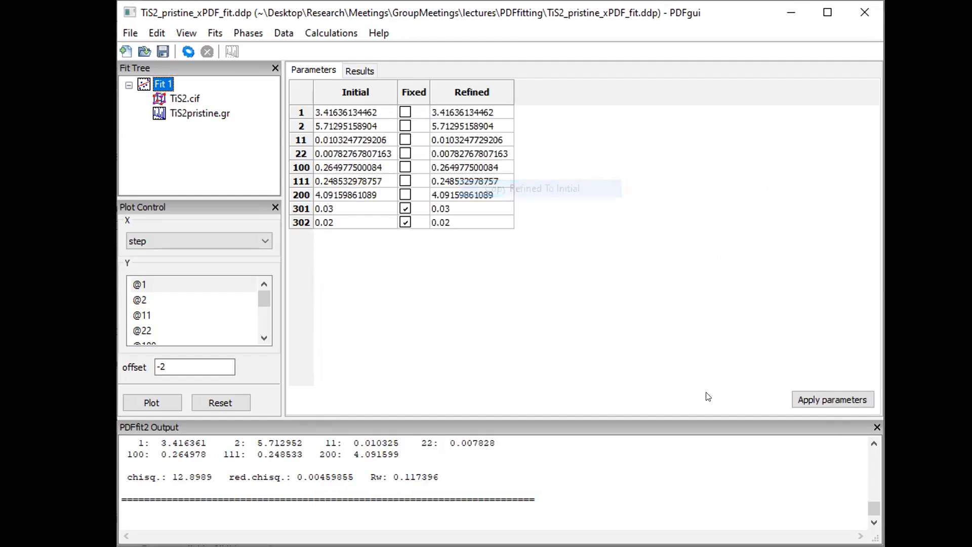
click(804, 399)
click(405, 208)
click(405, 222)
key(alt+Tab)
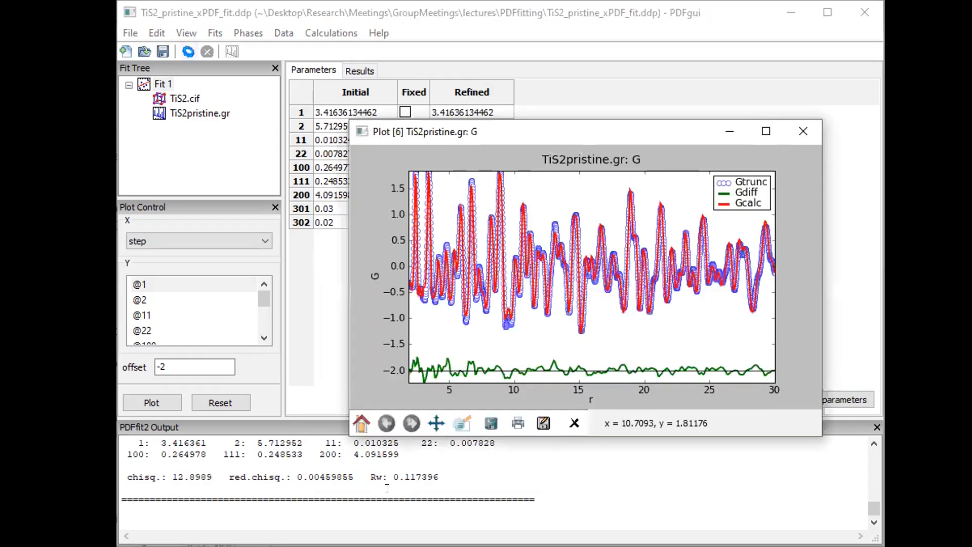
click(183, 52)
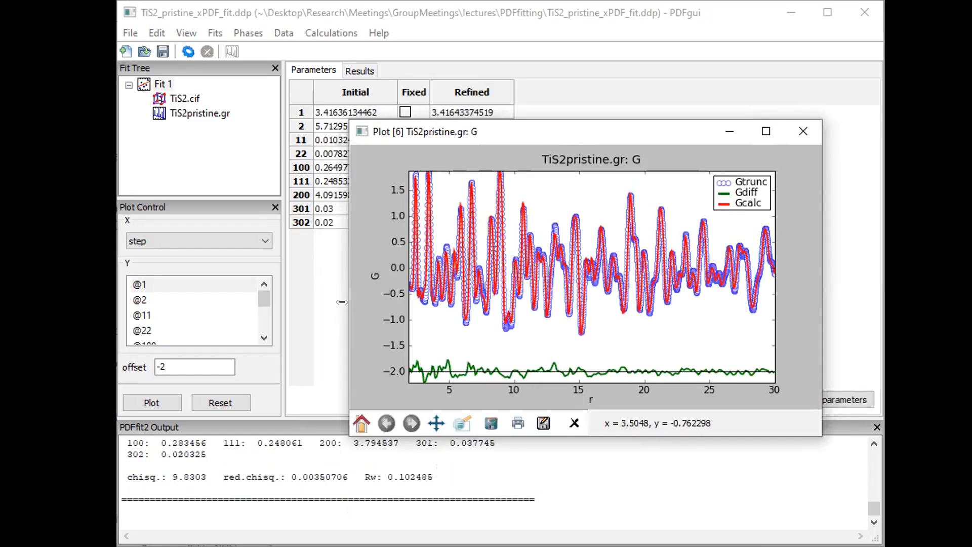
key(alt+Tab)
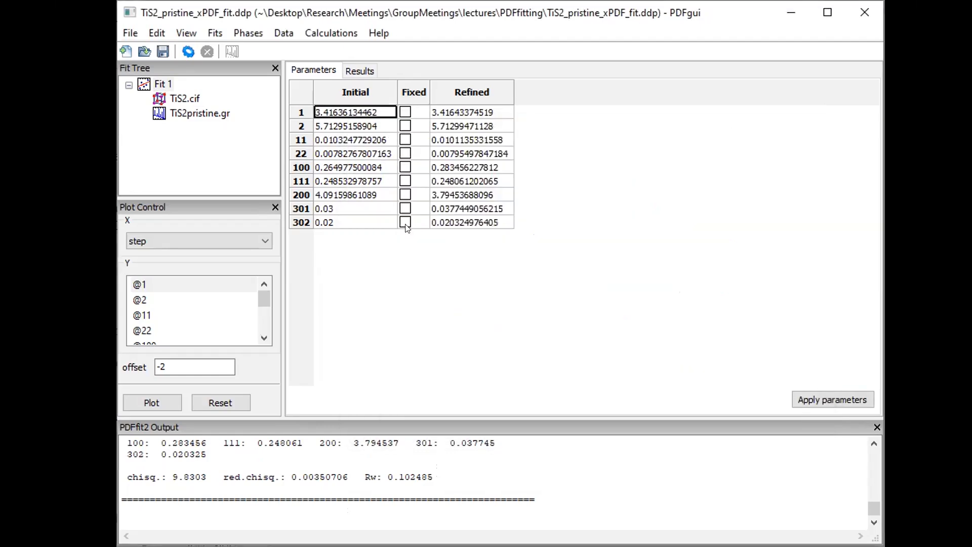
Copy the Rw 0.102 refined values into Initial and apply them as Fit 1's starting values
click(466, 94)
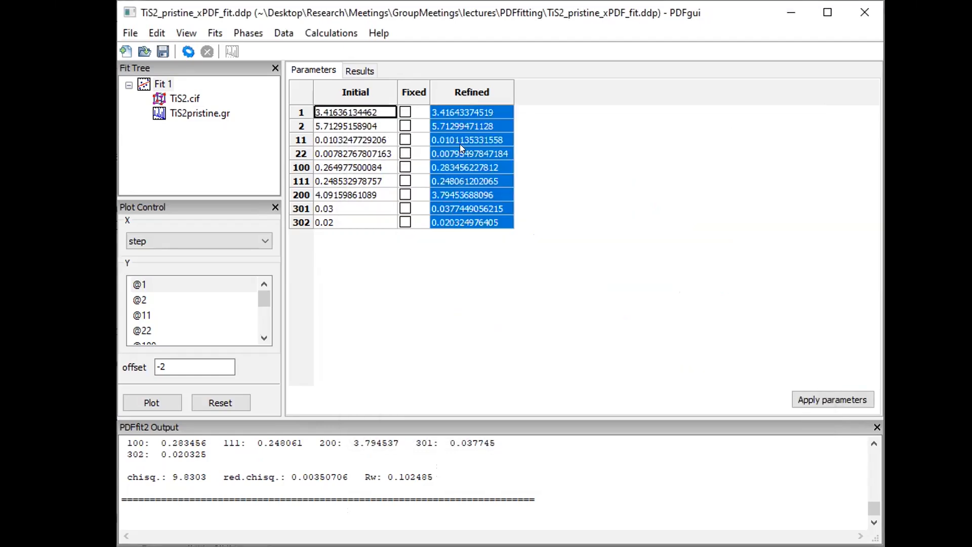
right_click(461, 161)
click(483, 187)
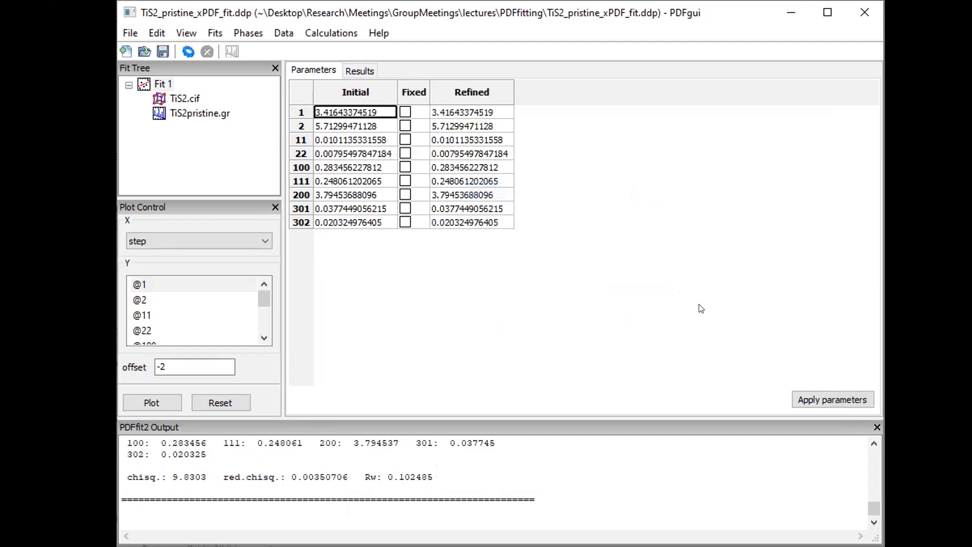
click(799, 397)
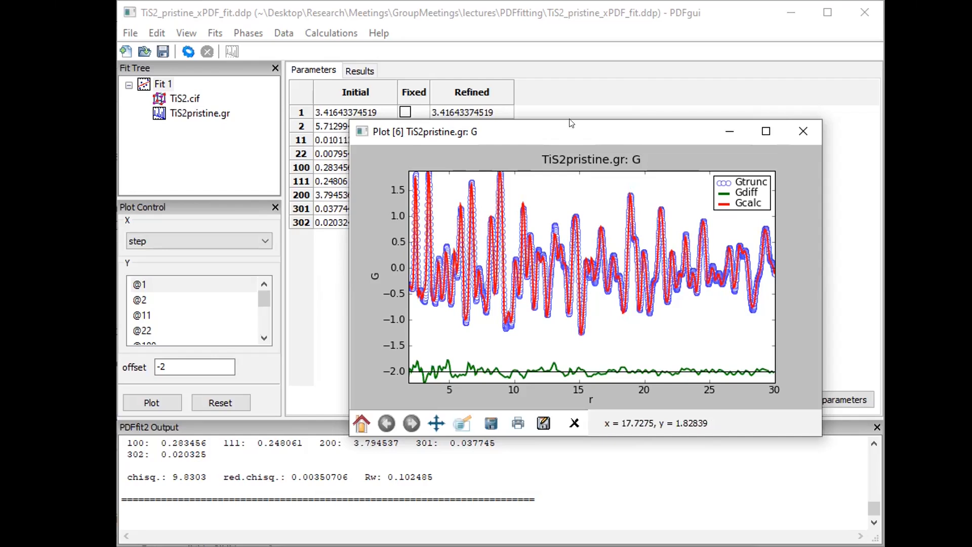
Change TiS2pristine.gr's fit range end from 30 to 10, close the old plot and replot G
click(174, 94)
click(183, 112)
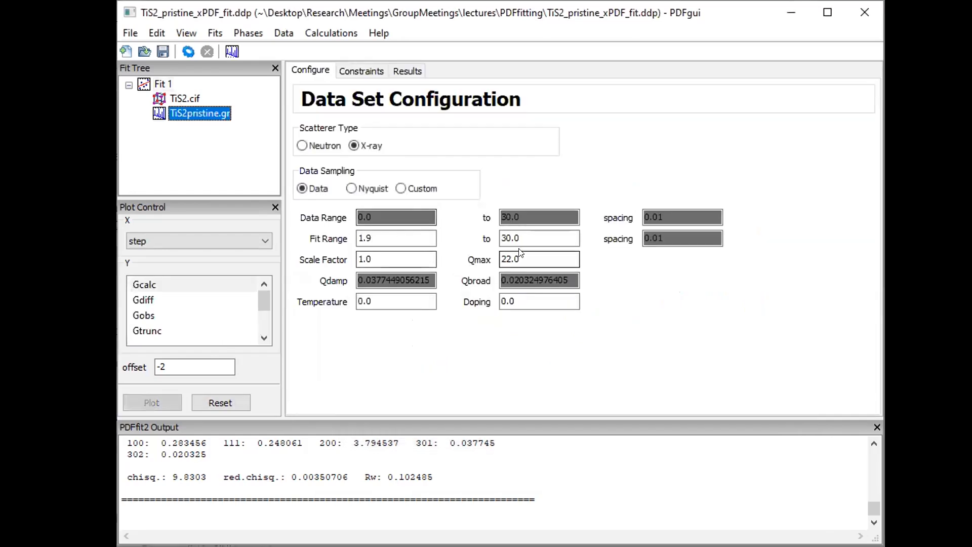
text(10)
key(Tab)
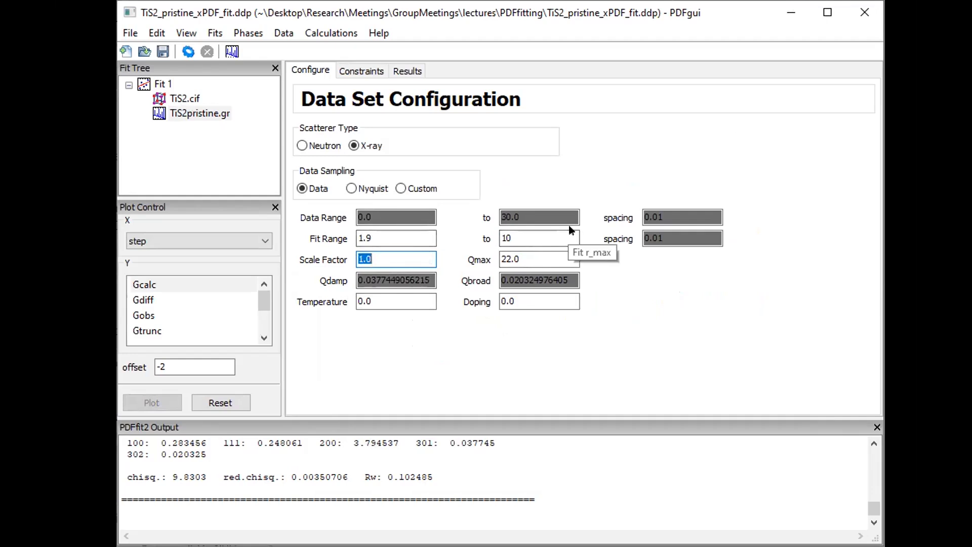
click(385, 232)
click(542, 237)
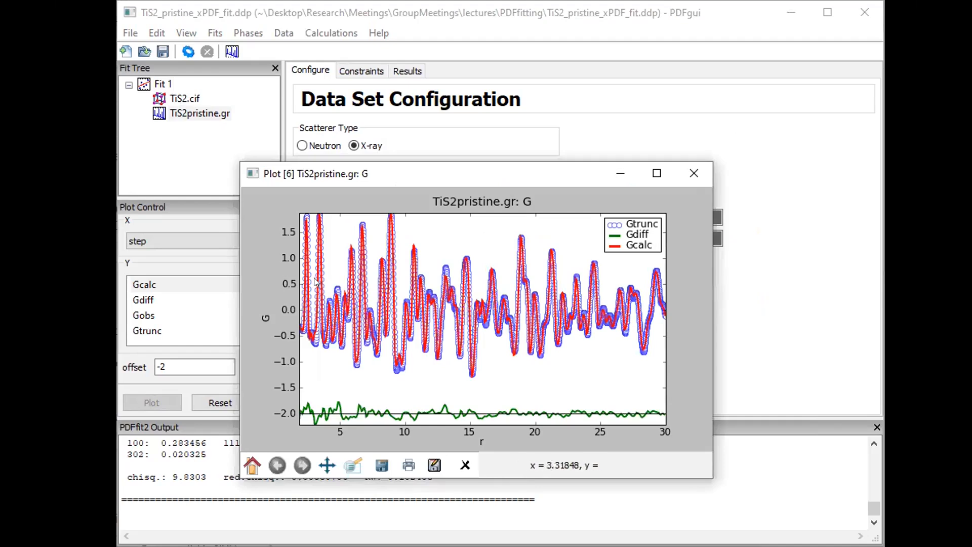
click(692, 163)
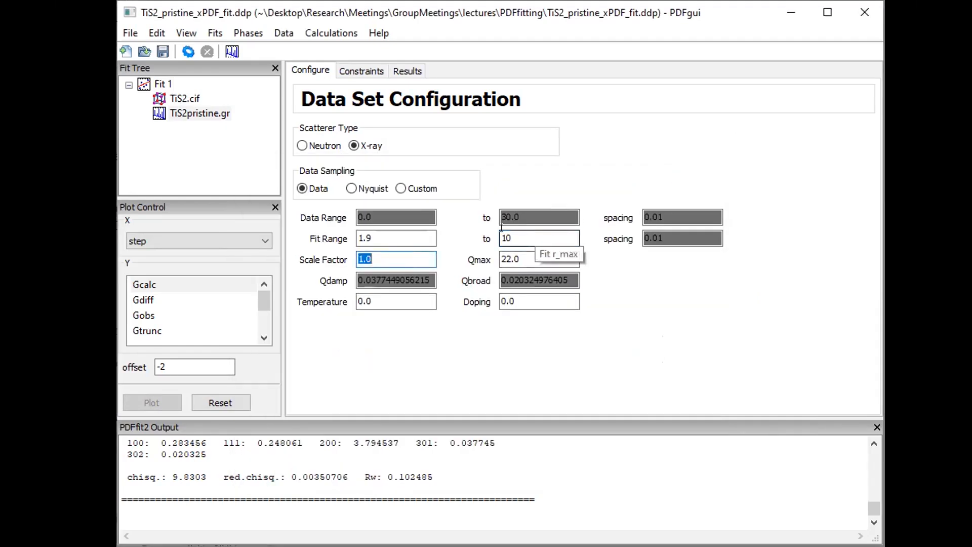
click(227, 56)
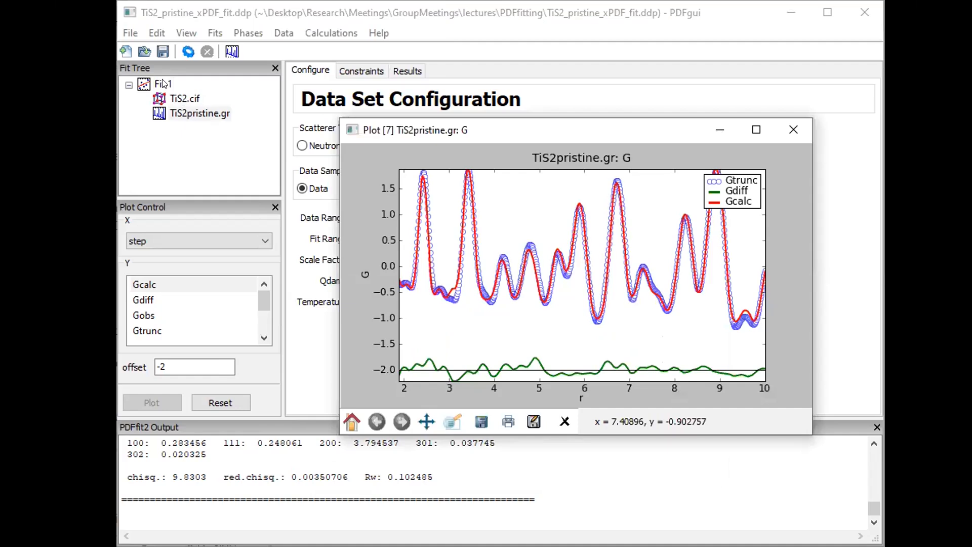
Refine Fit 1, which stops with a singular matrix error, and dismiss the error
click(163, 83)
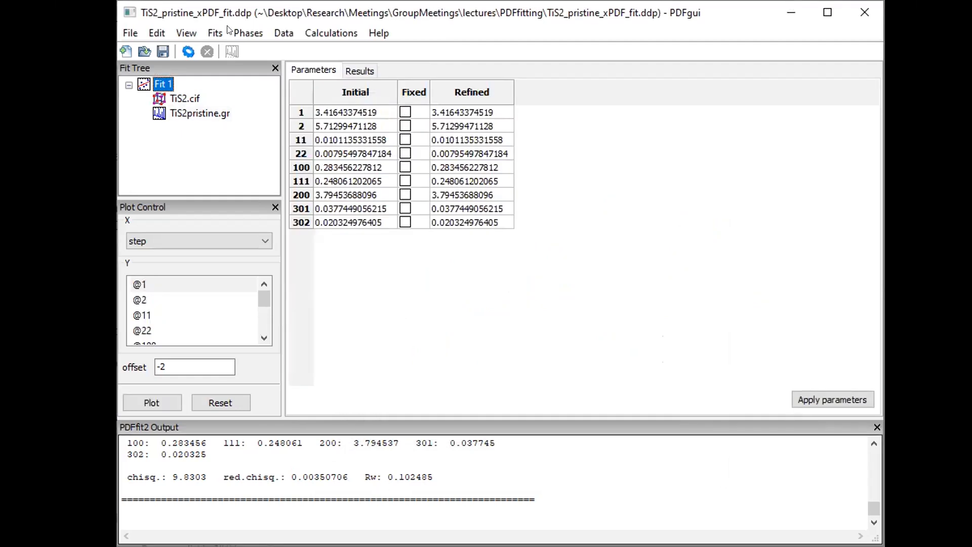
click(184, 54)
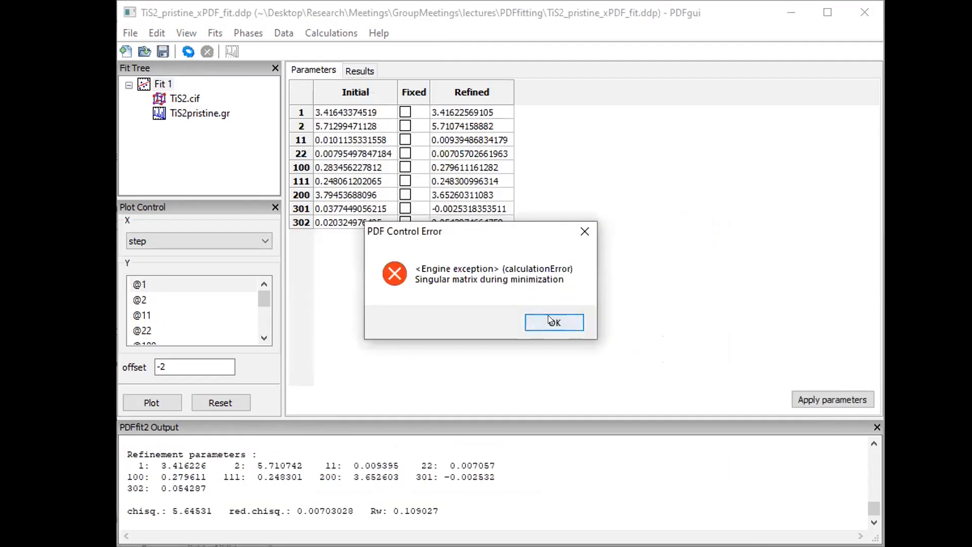
click(551, 322)
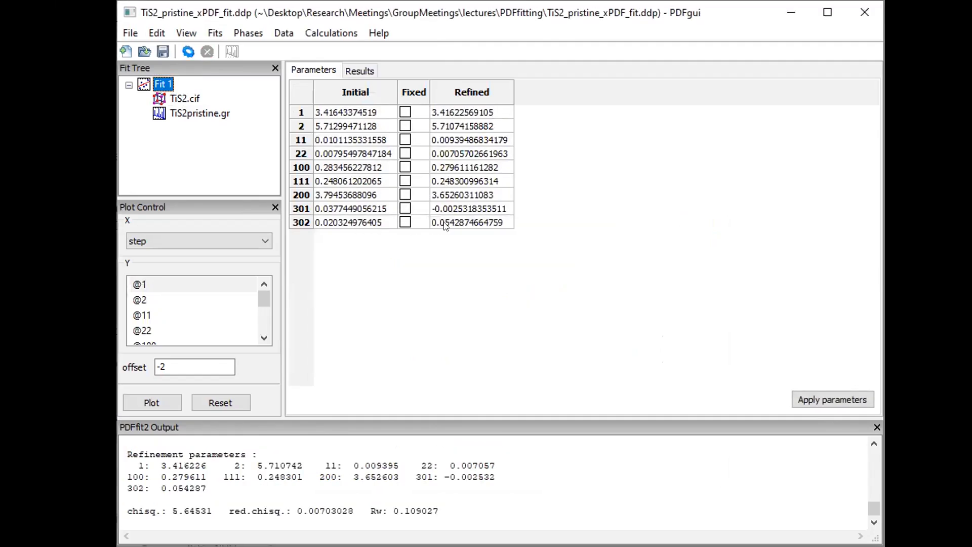
Fix parameters 301 (Qdamp) and 302 (Qbroad) and rerun the fit, reaching Rw 0.1105
click(405, 209)
click(405, 223)
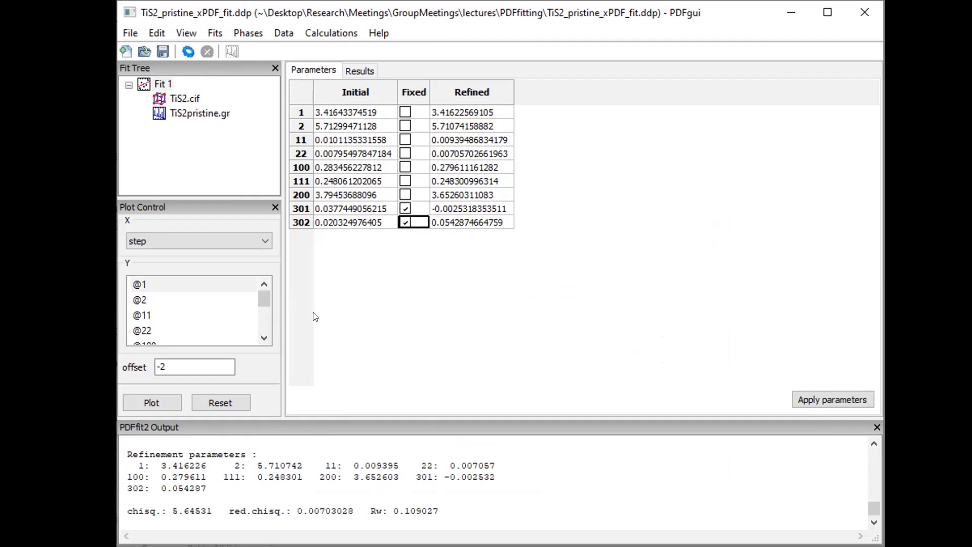
click(484, 506)
click(535, 19)
click(405, 222)
click(183, 53)
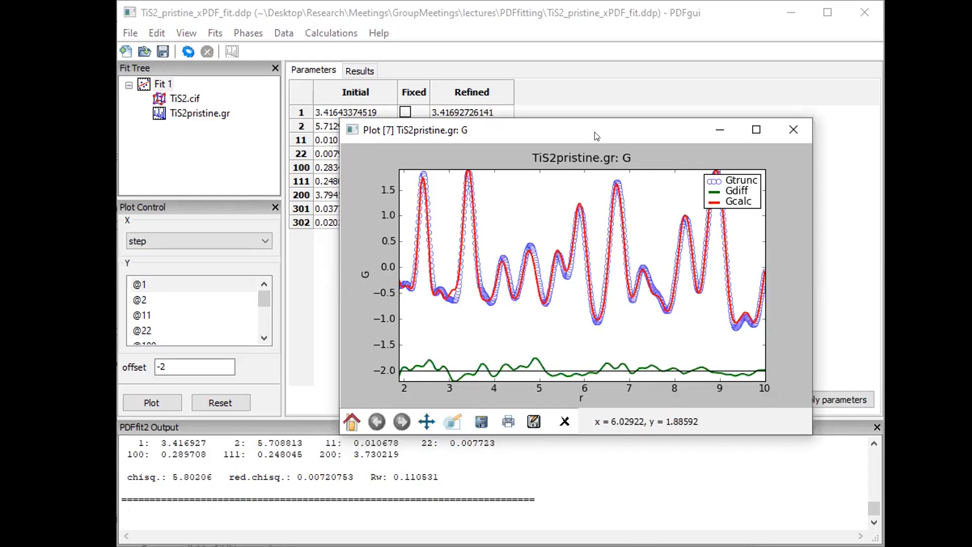
drag(596, 133, 581, 103)
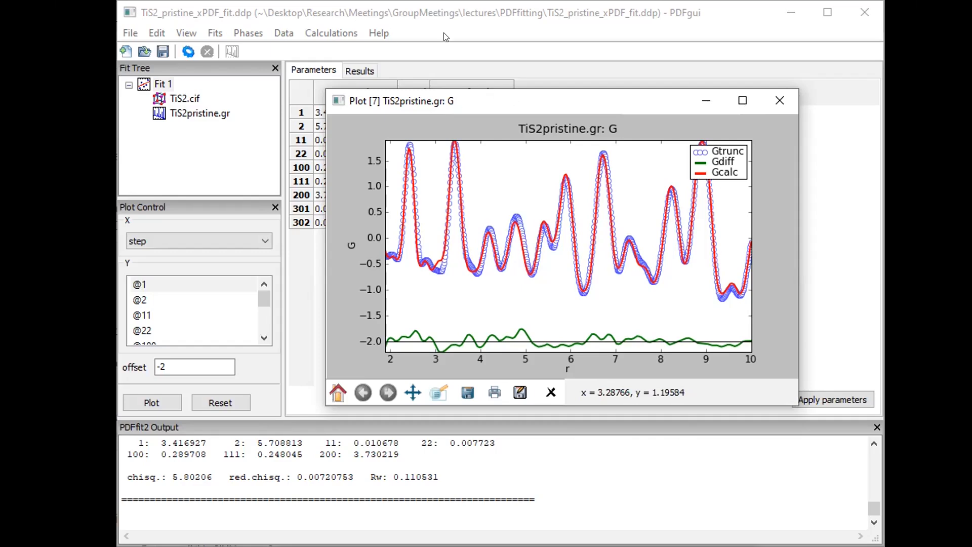
drag(515, 96, 445, 37)
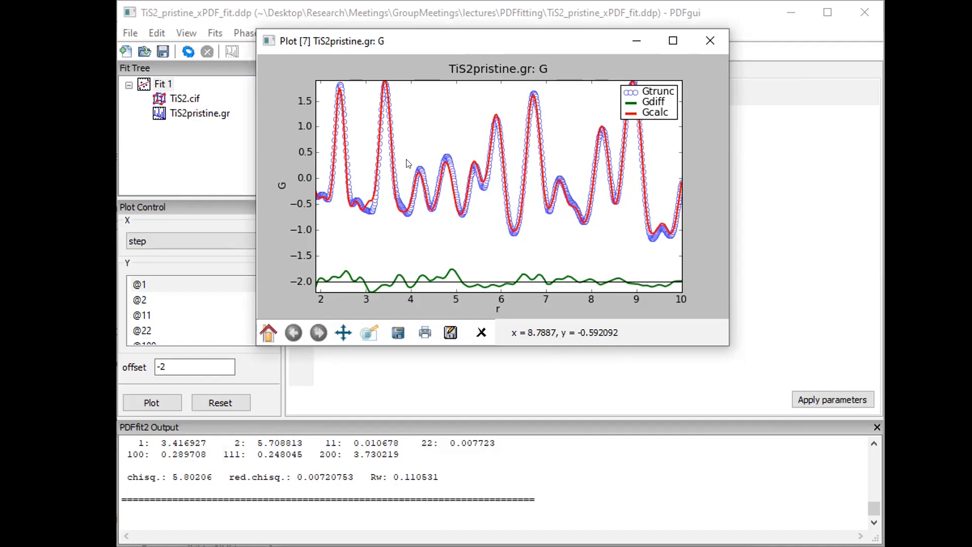
drag(434, 42, 408, 163)
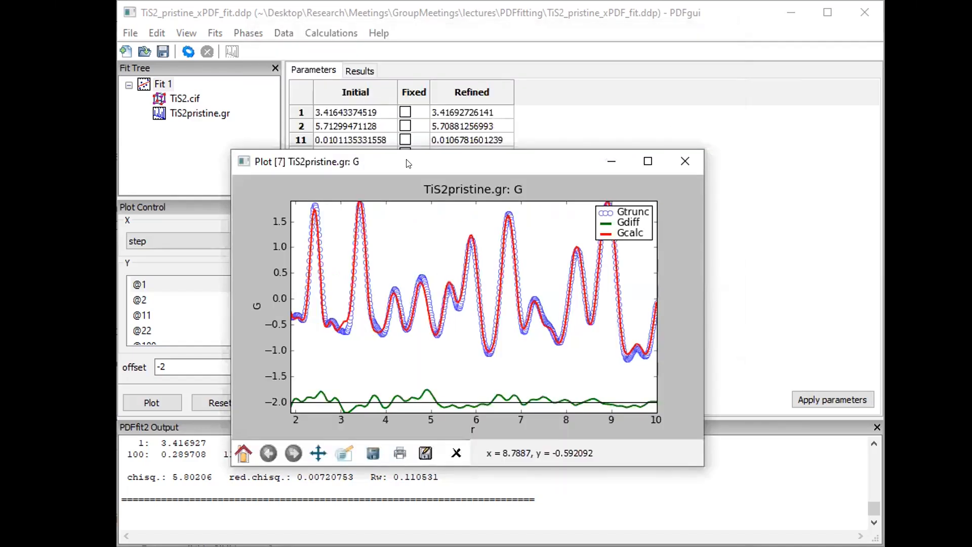
Open the TiS2.cif phase constraints and move the fit plot to the upper right
click(183, 99)
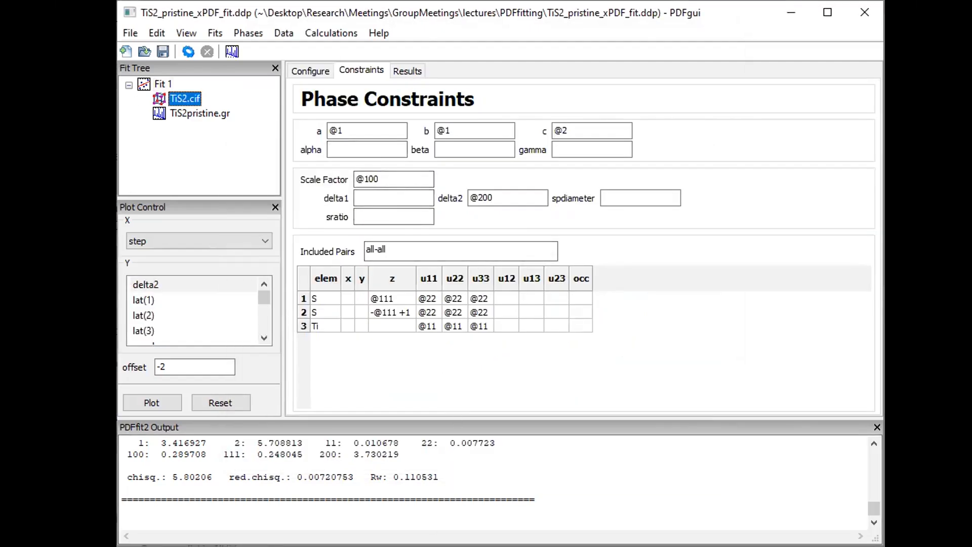
click(396, 251)
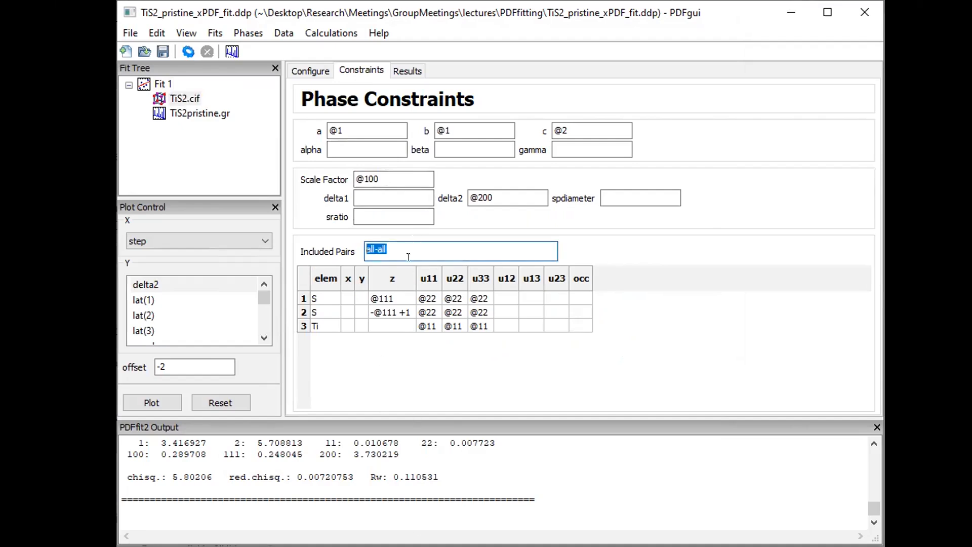
mouse_move(398, 244)
key(alt+Tab)
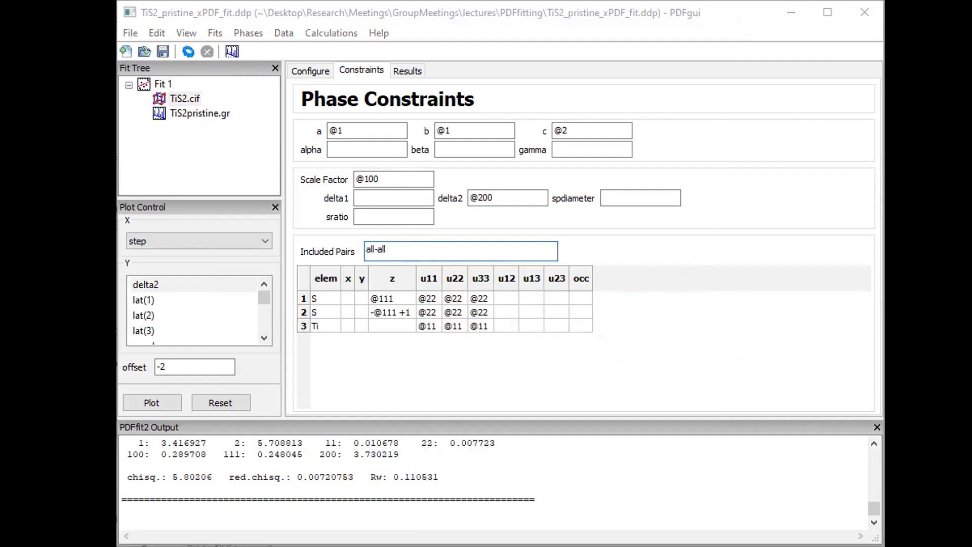
click(496, 509)
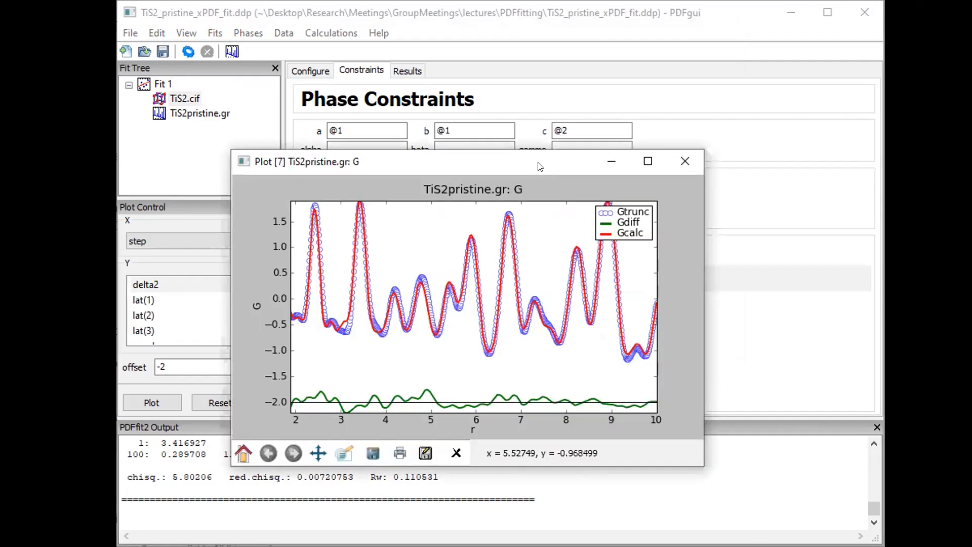
drag(540, 166, 638, 49)
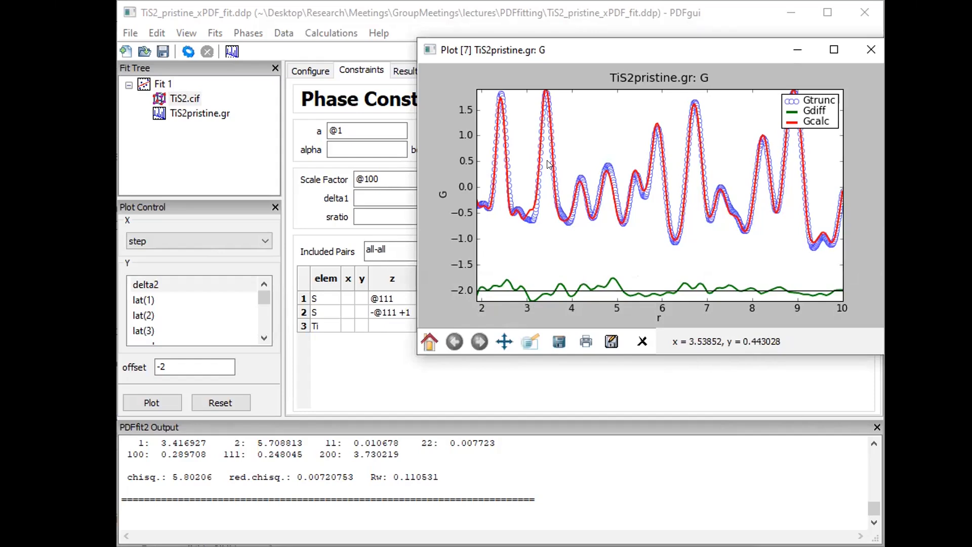
Select the all-all value in the Included Pairs field
click(384, 249)
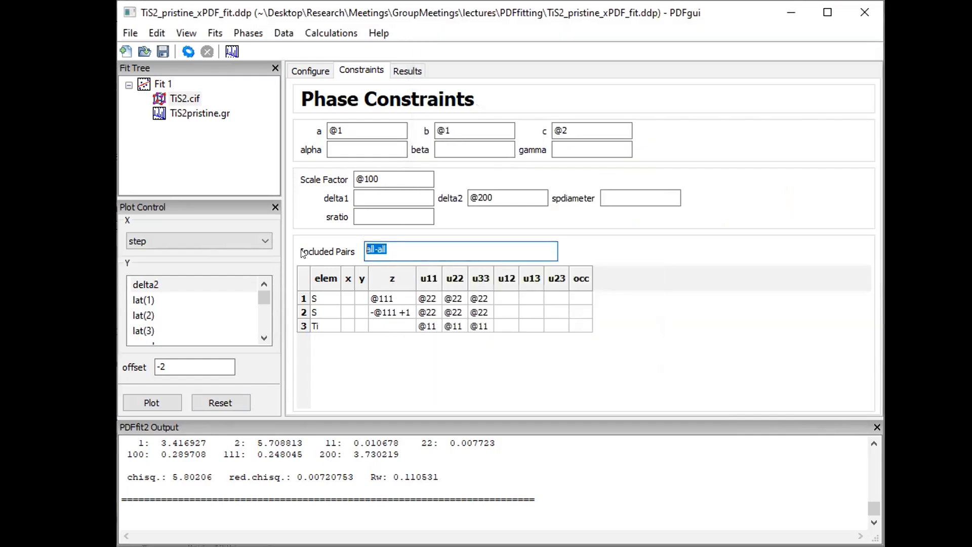
click(422, 546)
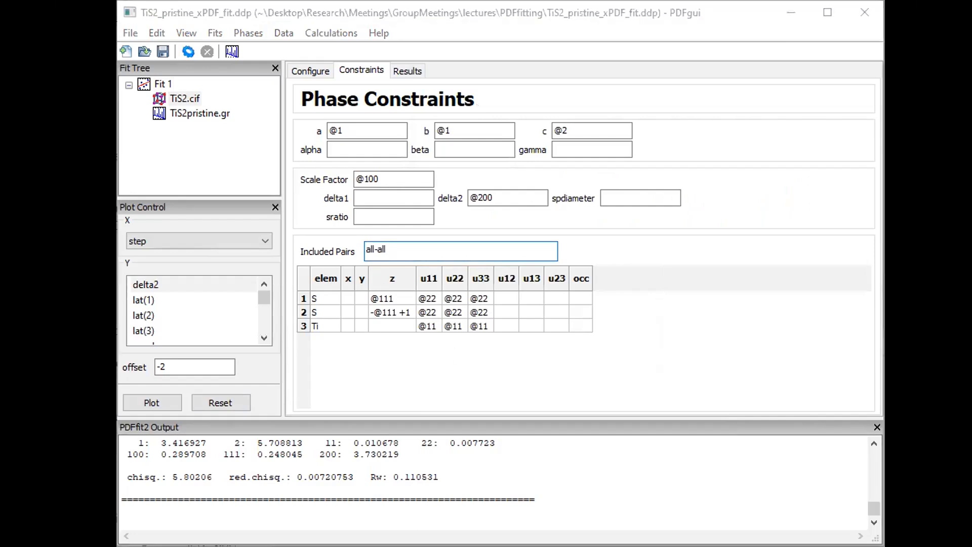
click(455, 544)
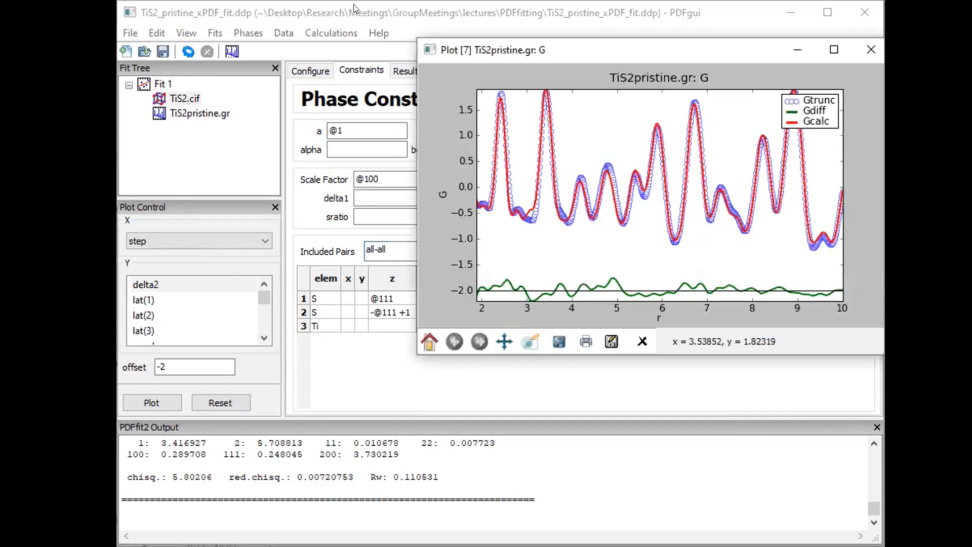
click(274, 24)
drag(395, 244, 318, 241)
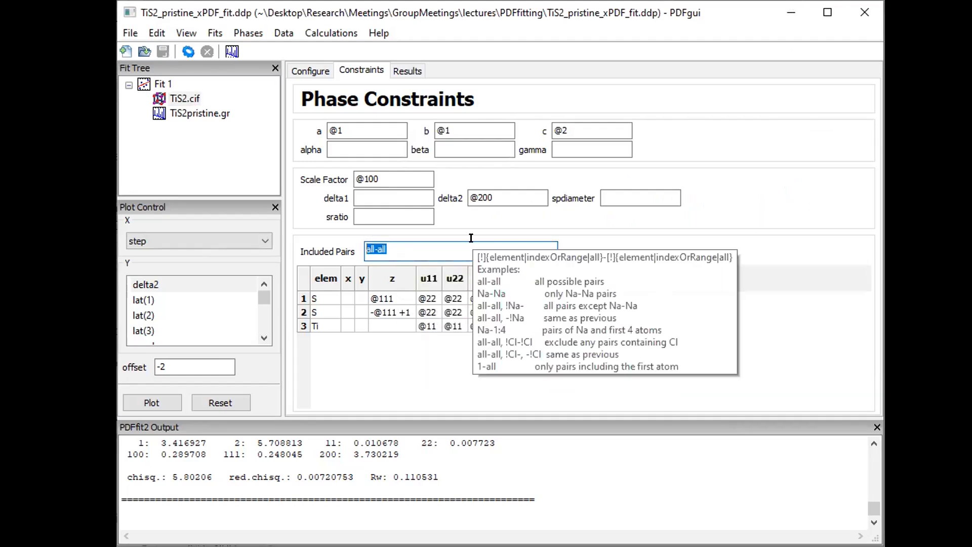
click(415, 245)
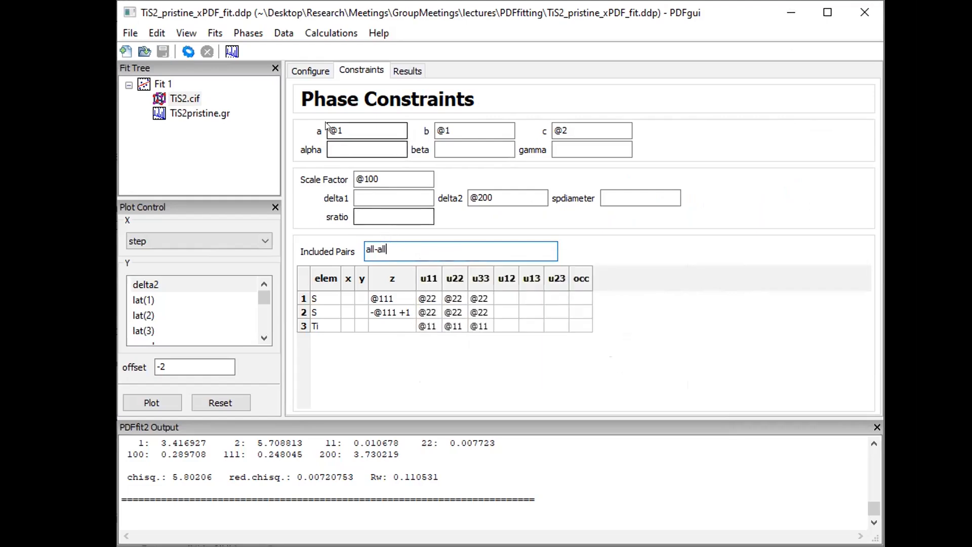
Restrict Included Pairs to Ti-Ti and refine, dismissing the resulting singular matrix error
click(309, 71)
double_click(405, 251)
text(Ti-Ti)
key(Tab)
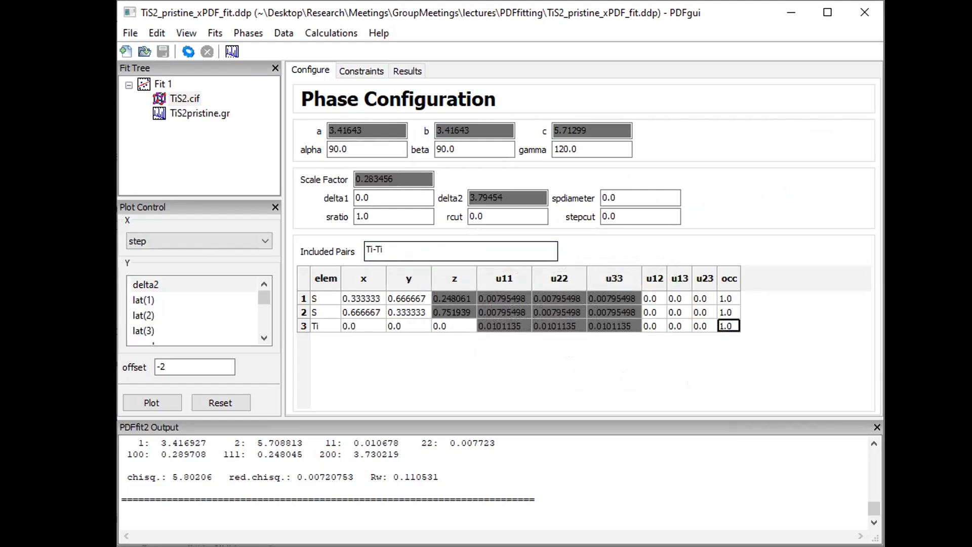
click(185, 49)
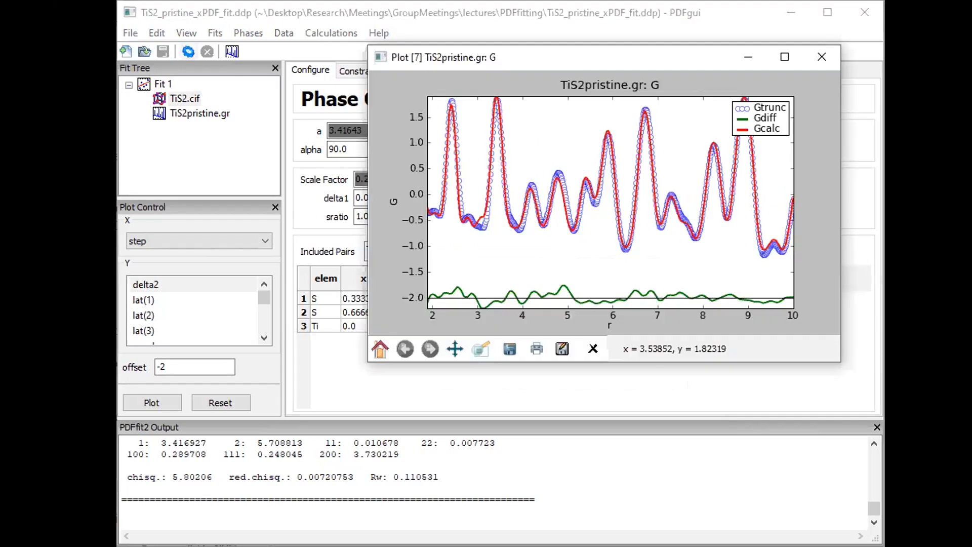
click(187, 51)
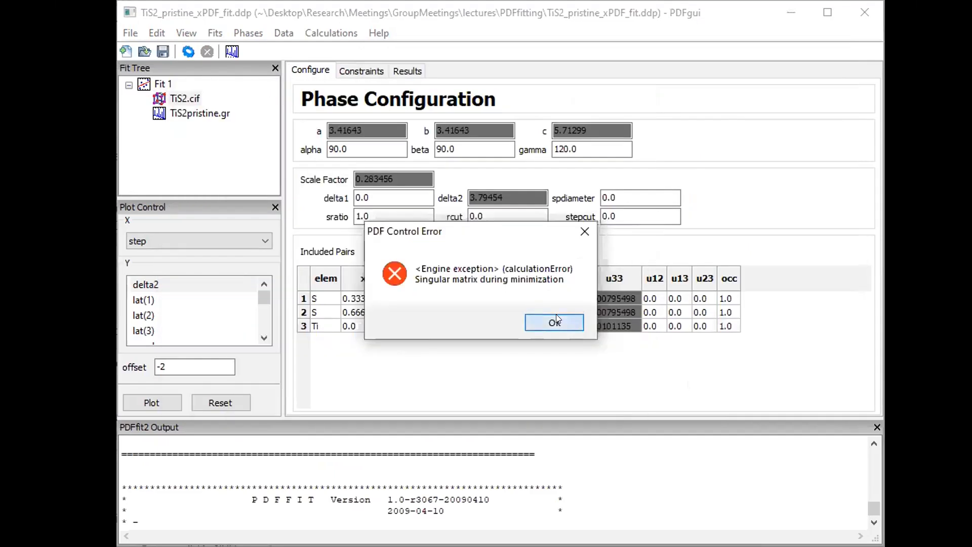
click(556, 318)
Fix all Fit 1 parameters at current values and plot the TiS2pristine.gr data
click(163, 85)
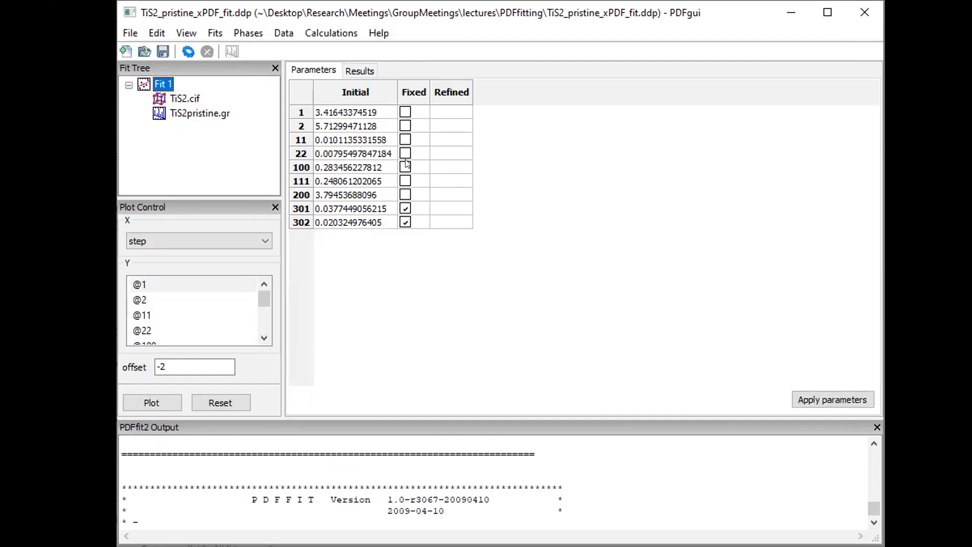
click(412, 92)
right_click(405, 125)
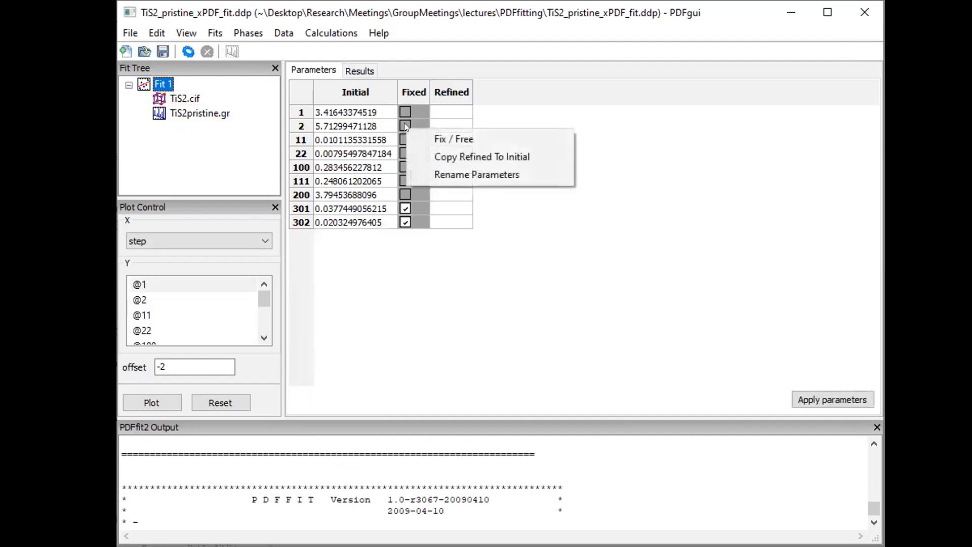
click(443, 138)
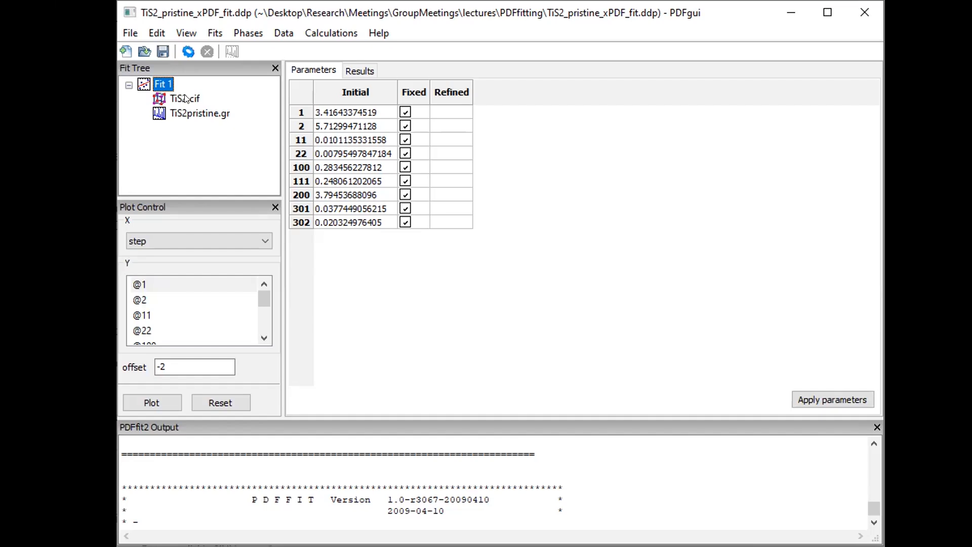
click(195, 114)
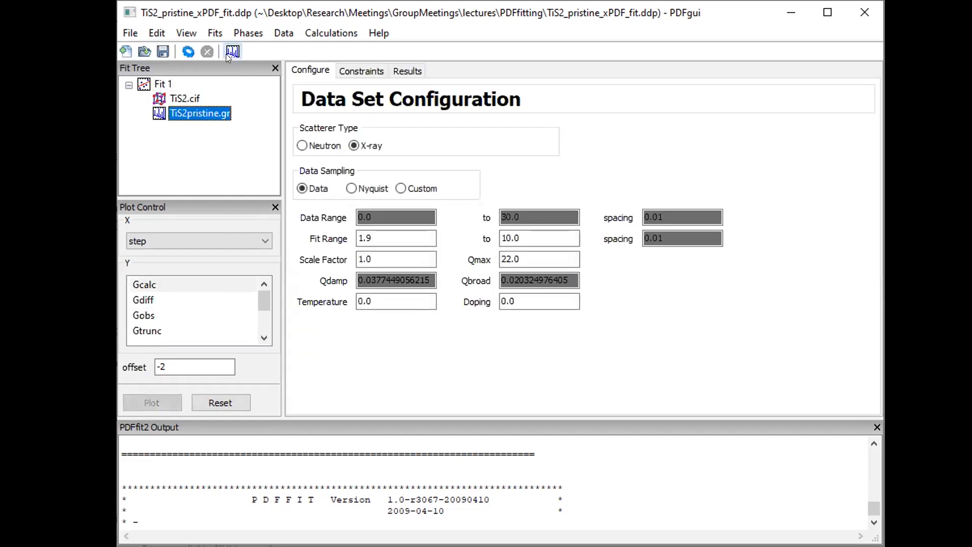
click(227, 52)
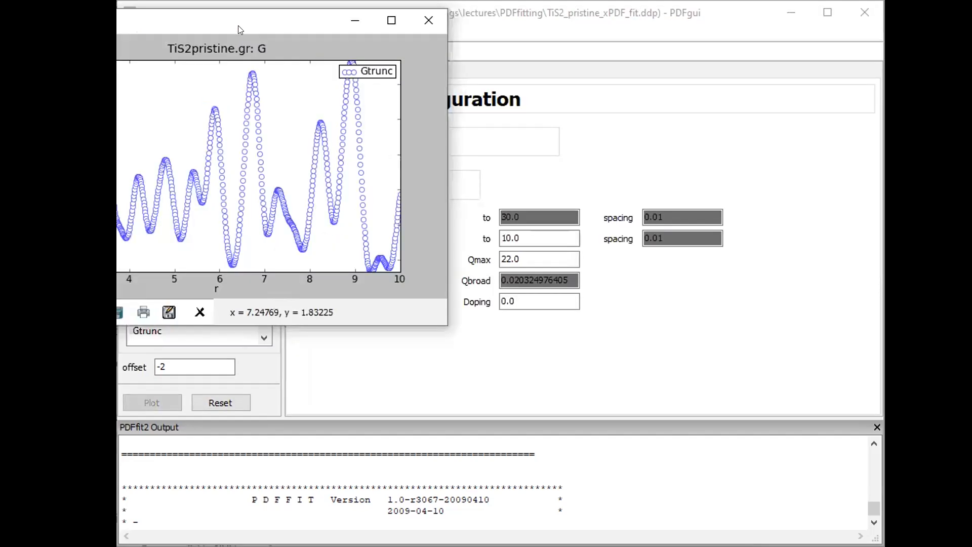
Set Included Pairs back to all-all and rerun the fit, giving Rw 0.1123
click(184, 98)
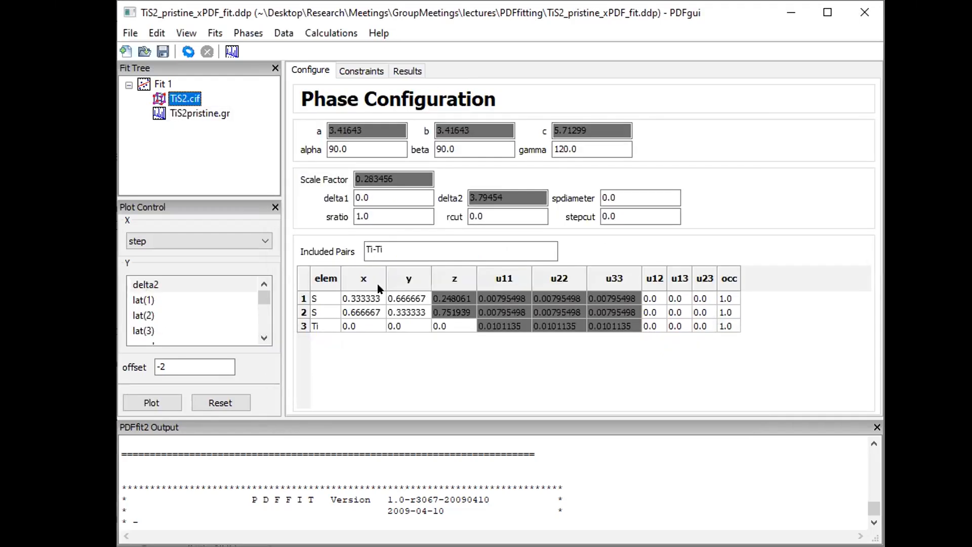
double_click(397, 248)
text(all-all)
key(Tab)
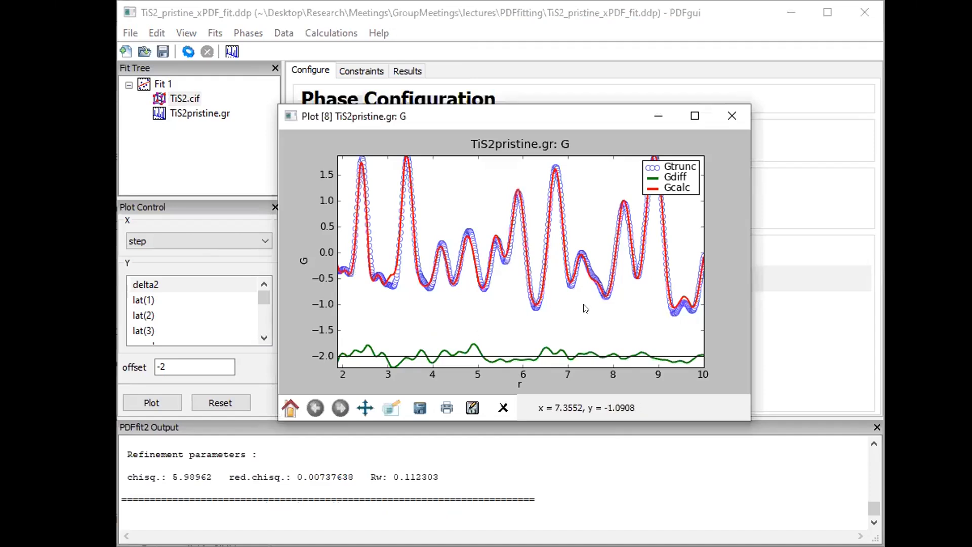
click(164, 84)
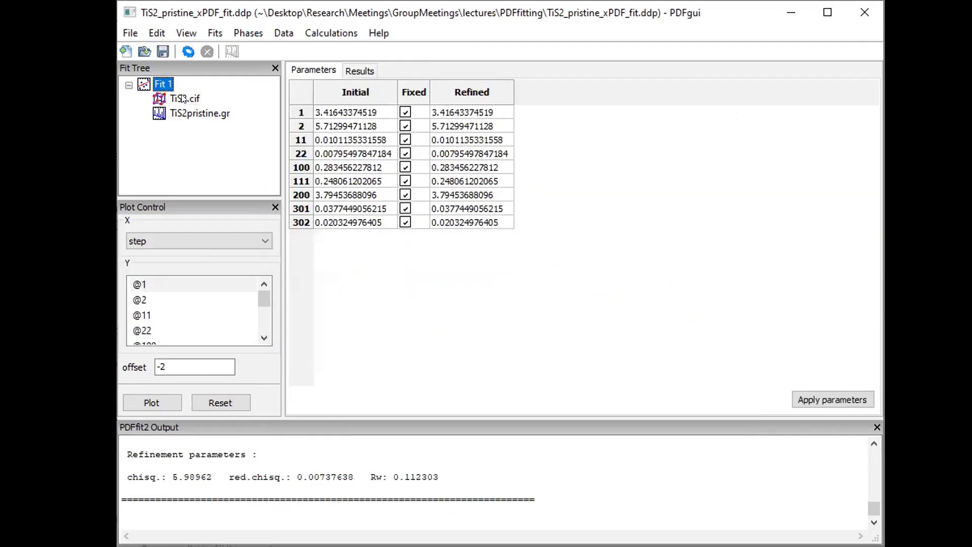
click(184, 99)
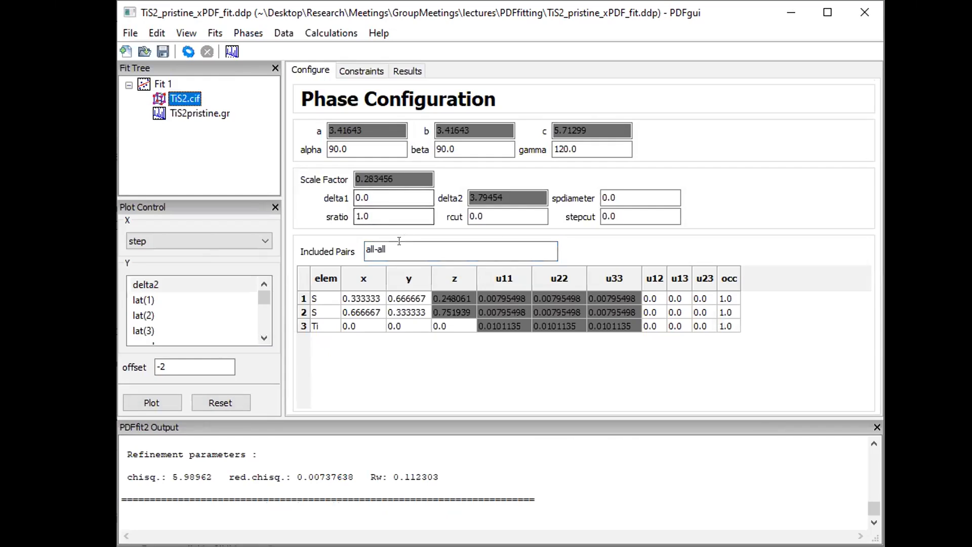
Set Included Pairs to Ti-Ti, calculate, and view the Ti-Ti partial G plot (Rw 0.7823)
double_click(377, 250)
text(Ti-Ti)
key(Tab)
click(416, 546)
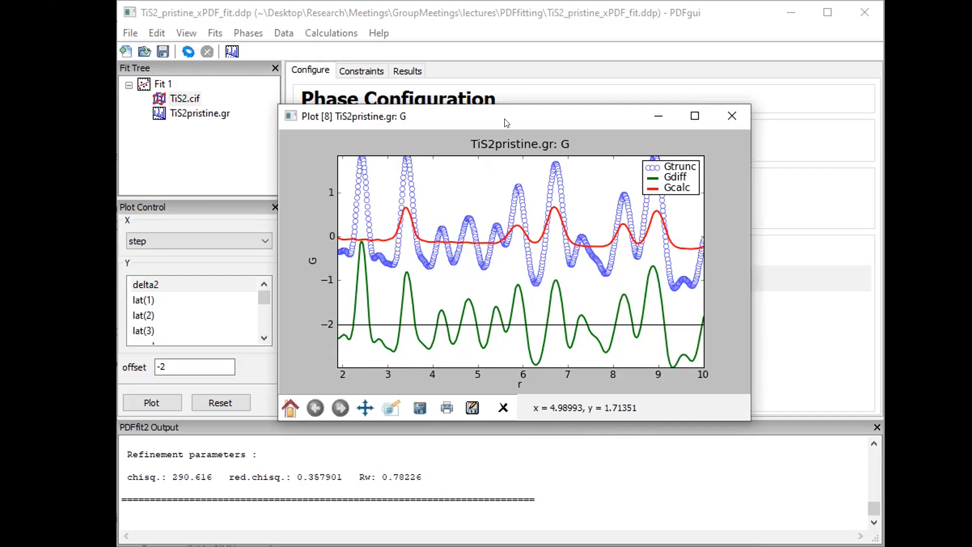
double_click(533, 108)
drag(468, 116, 576, 82)
Set Included Pairs to S-S and calculate, giving Rw 0.7027, then view the plot
drag(383, 250, 265, 236)
text(S-S)
key(Tab)
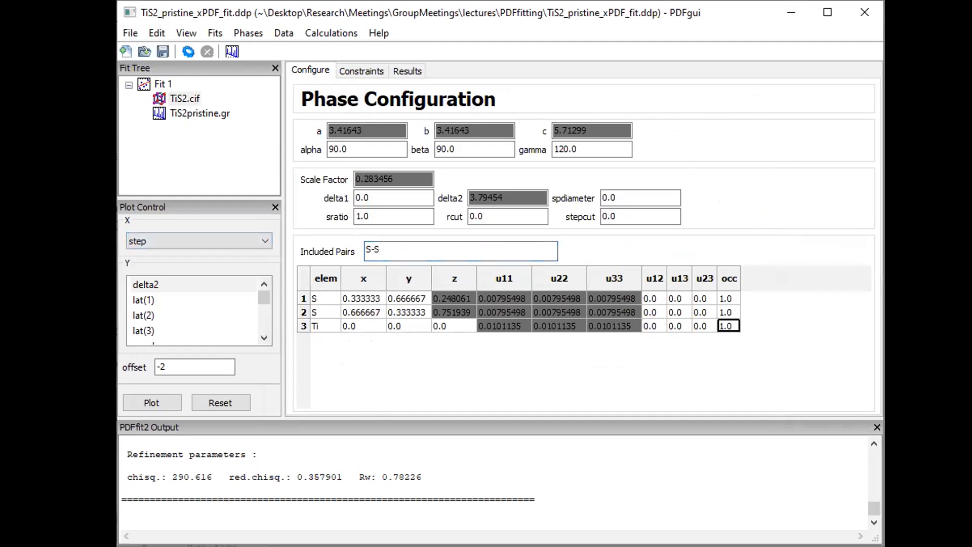
click(188, 51)
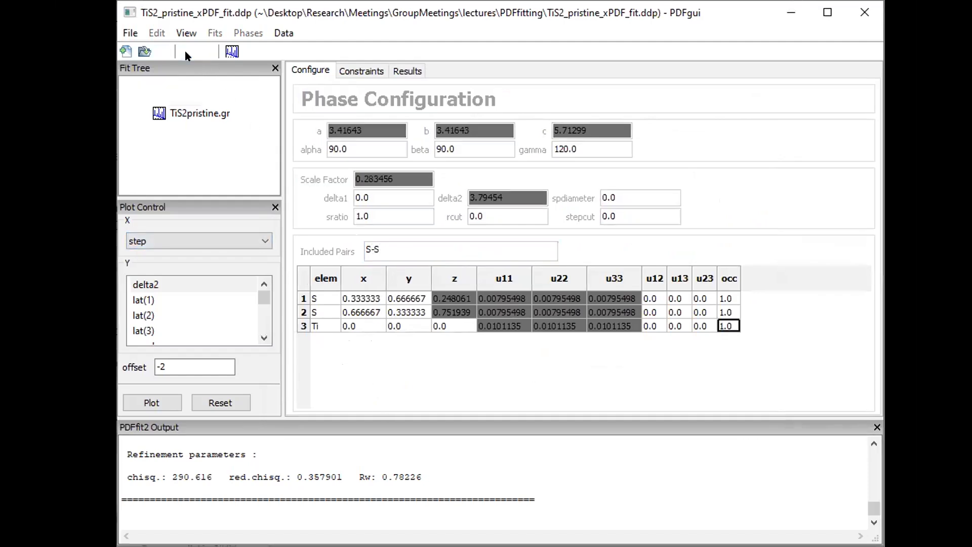
key(alt+Tab)
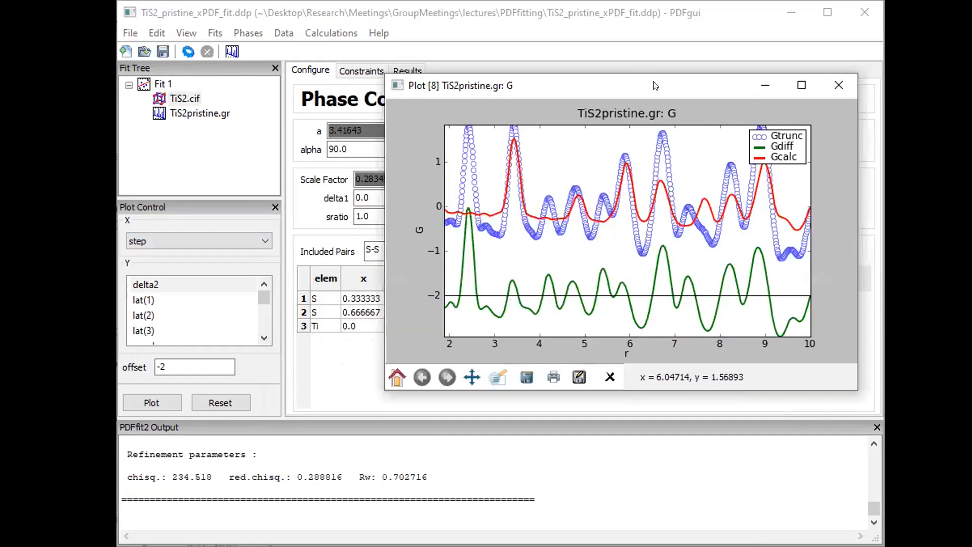
drag(521, 86, 386, 88)
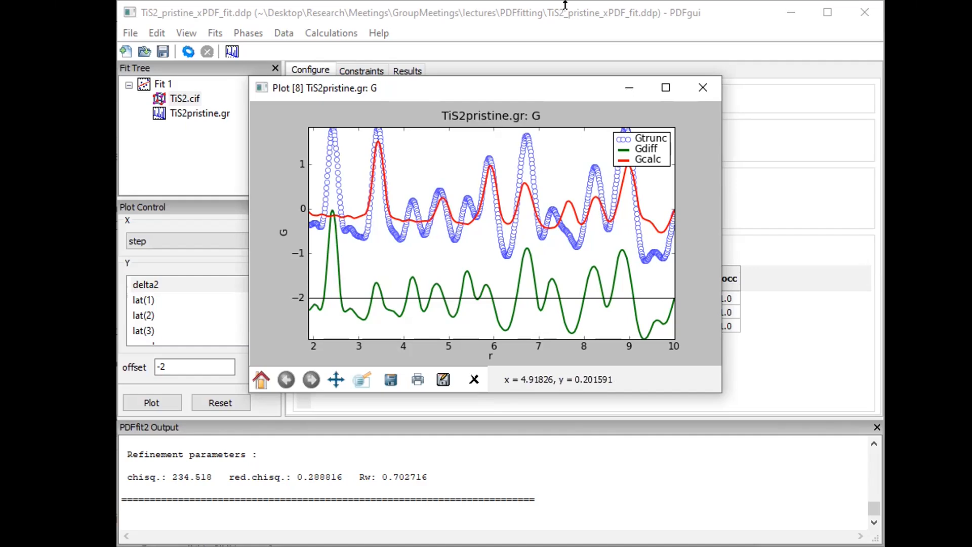
Set Included Pairs to Ti-S and calculate the partial PDF, giving Rw 0.8002
click(565, 20)
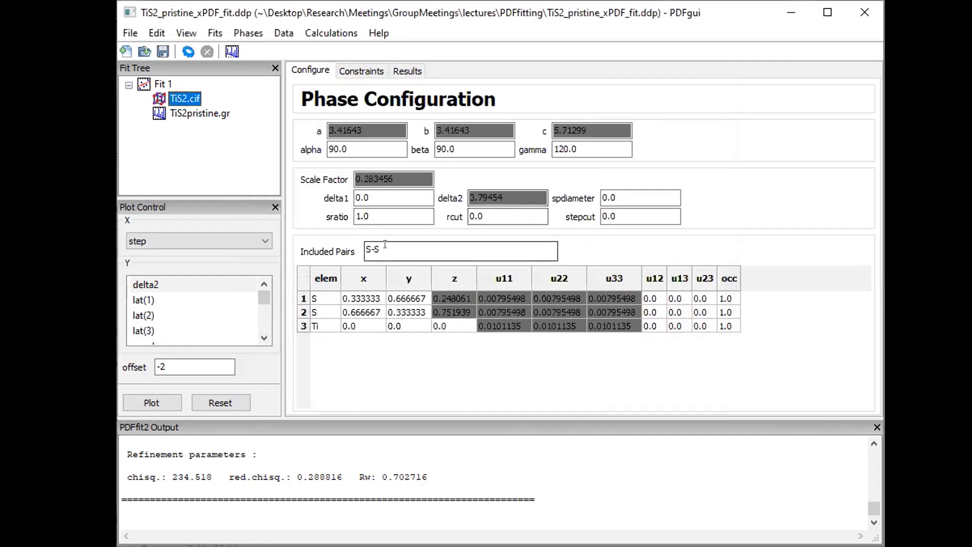
drag(386, 247, 208, 254)
text(Ti-S)
key(Return)
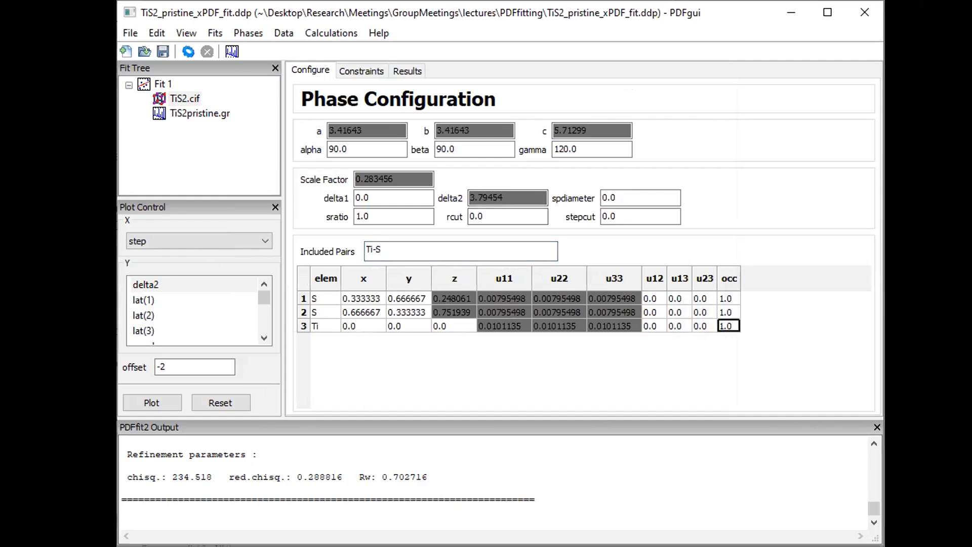
click(189, 51)
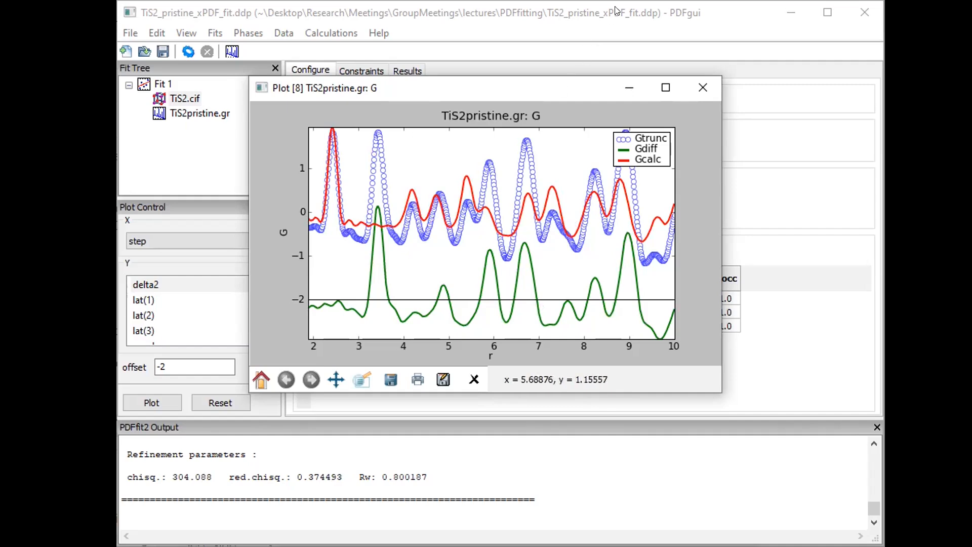
Close PDFgui
click(397, 244)
mouse_move(398, 244)
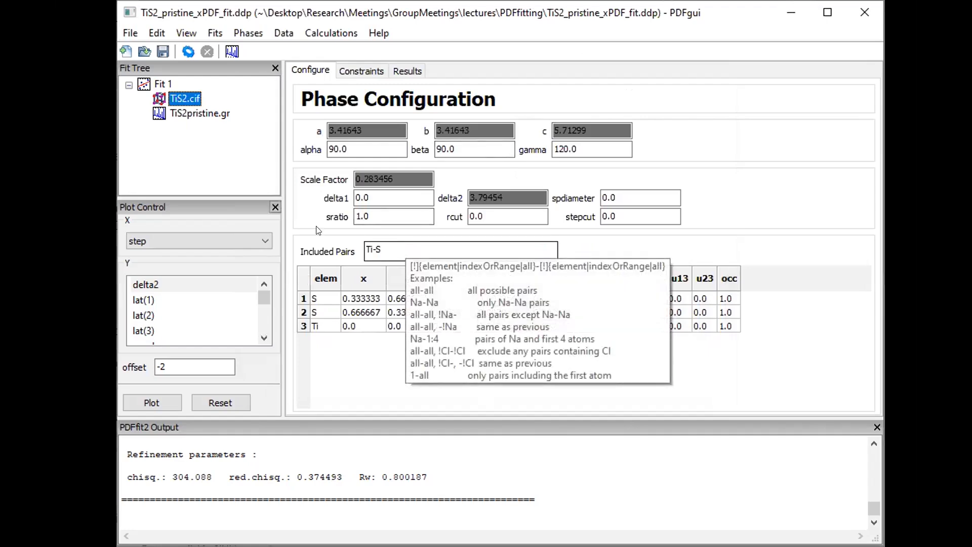
mouse_move(548, 250)
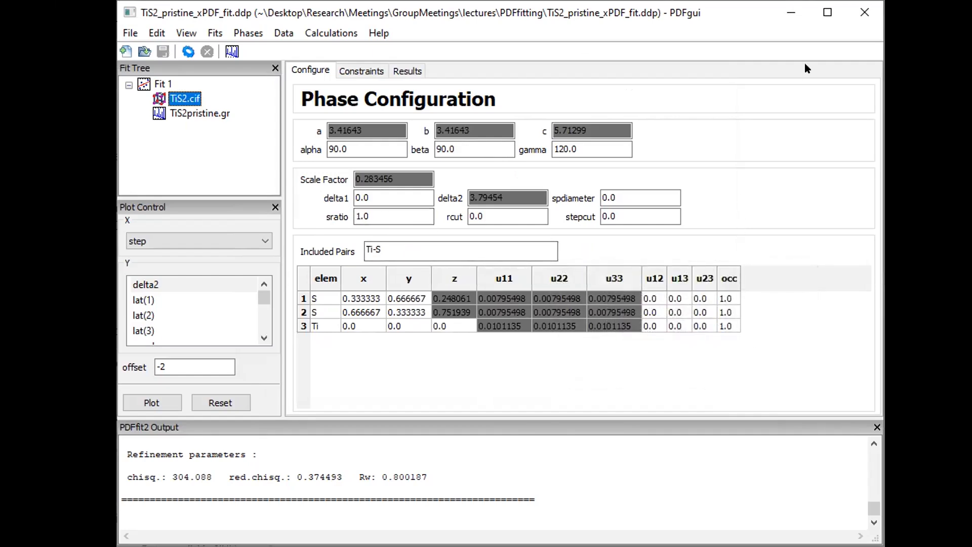
click(858, 14)
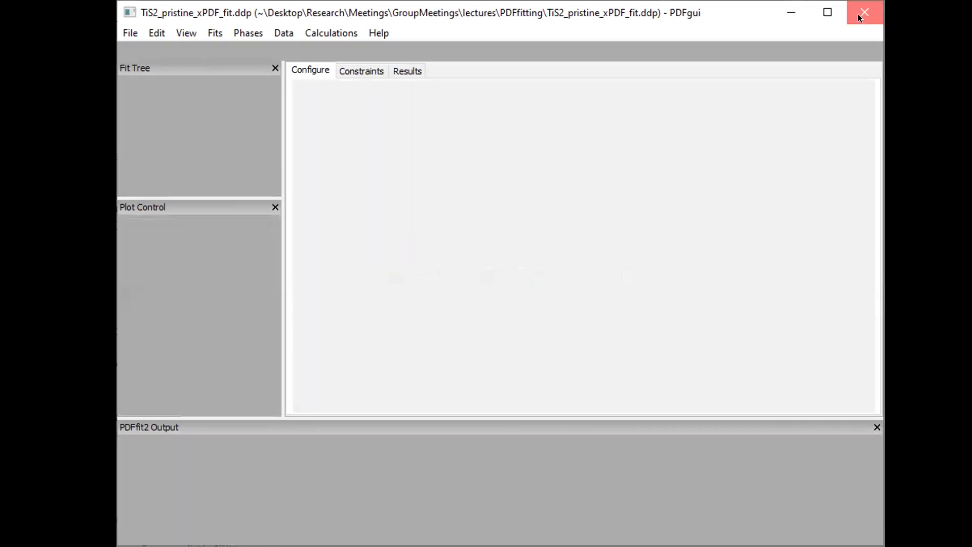
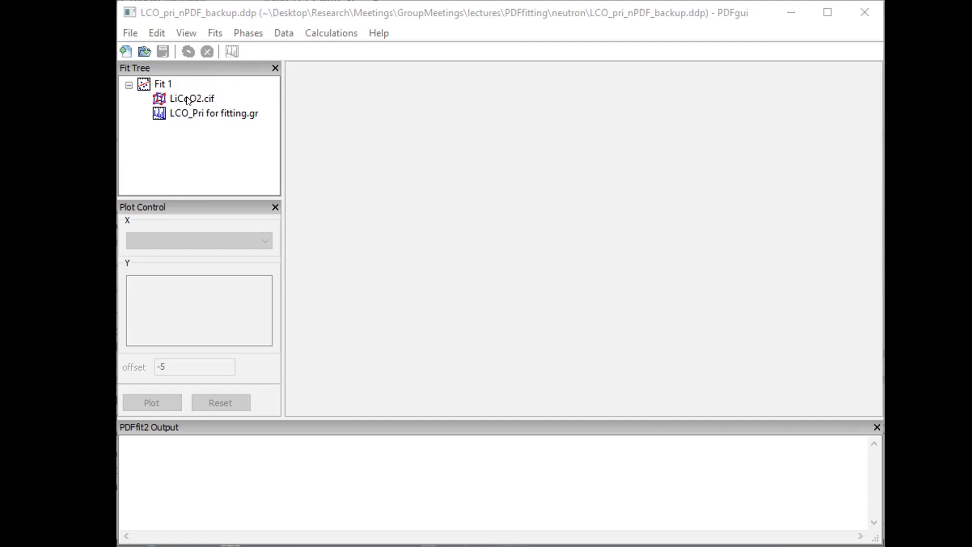
Open the LiCoO2.cif phase configuration showing lattice a = b = 2.81526, c = 14.0506
click(187, 100)
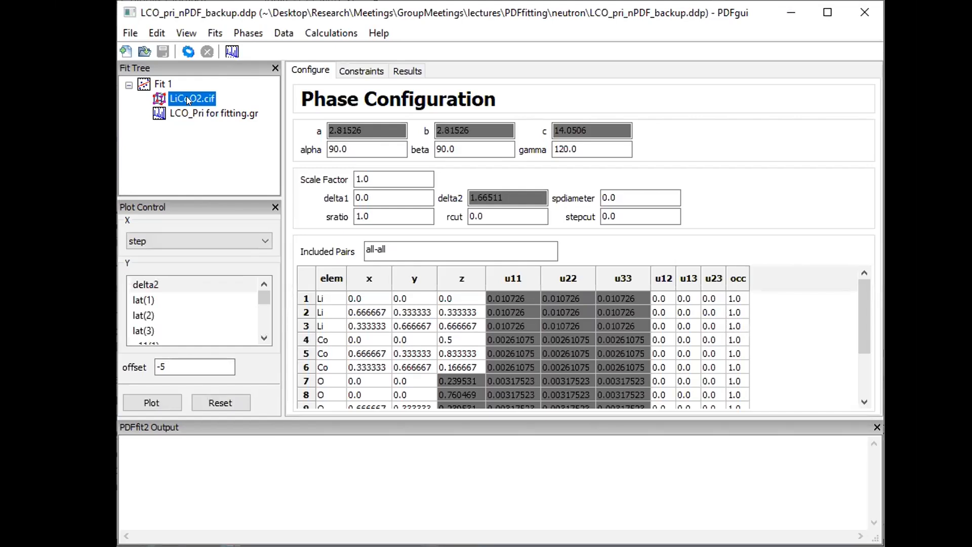
Plot the .gr data set's Gtrunc, Gcalc and Gdiff curves, then view Fit 1's fixed parameters
click(211, 110)
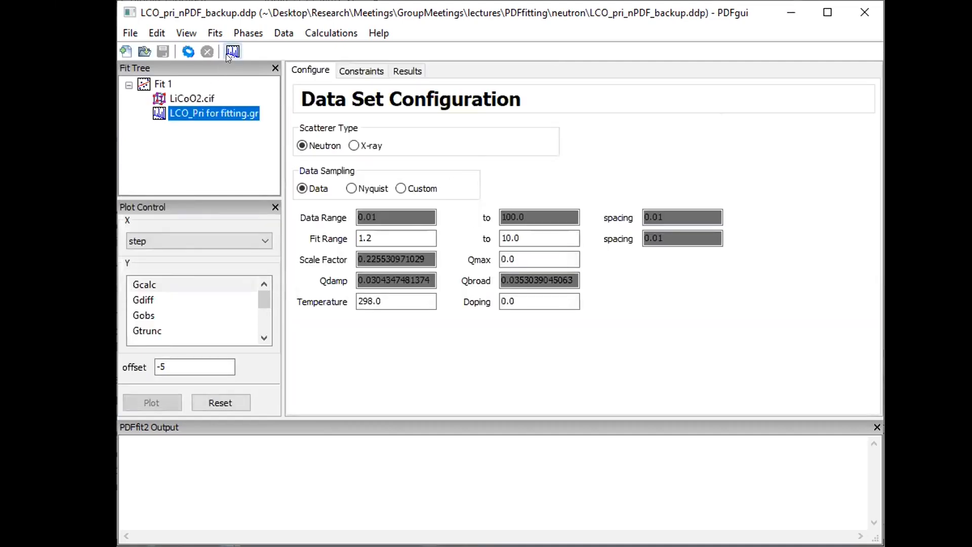
click(225, 54)
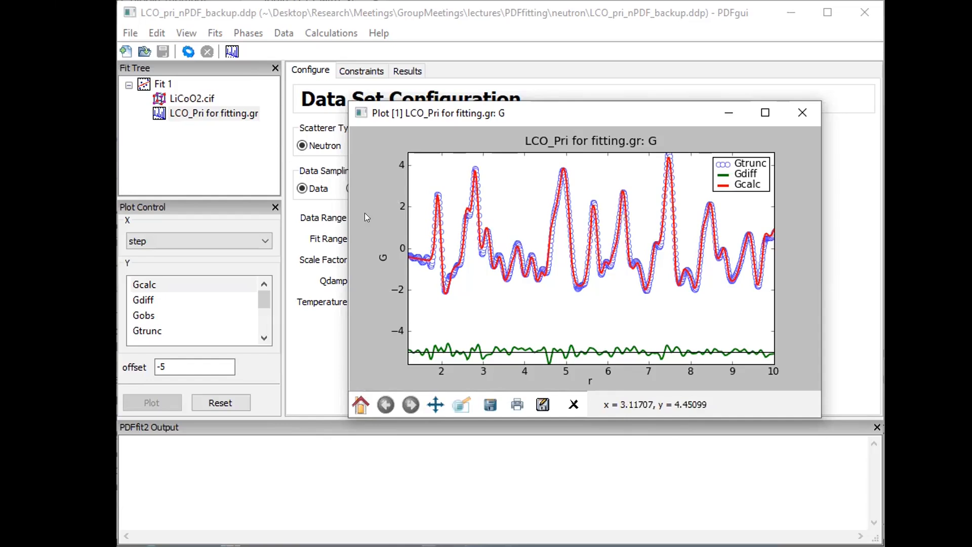
click(293, 252)
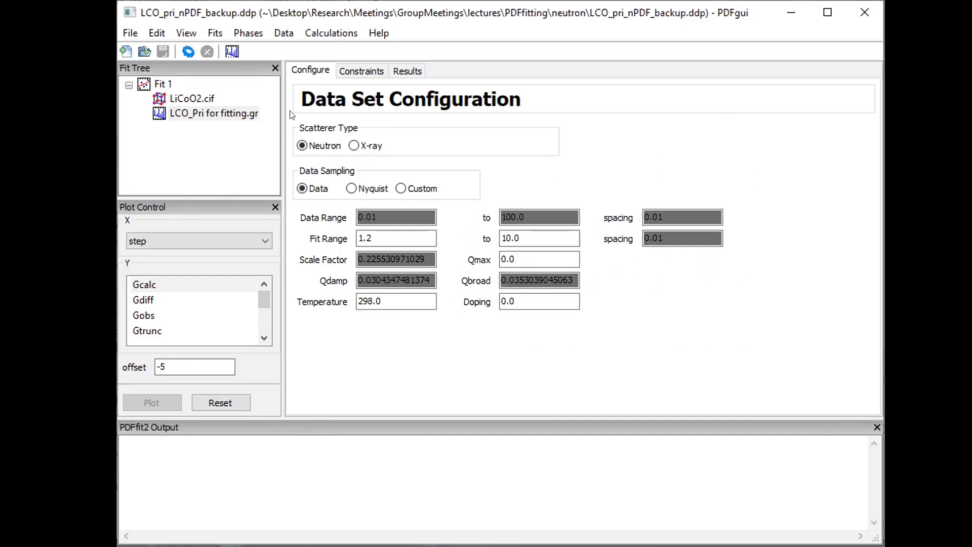
click(193, 98)
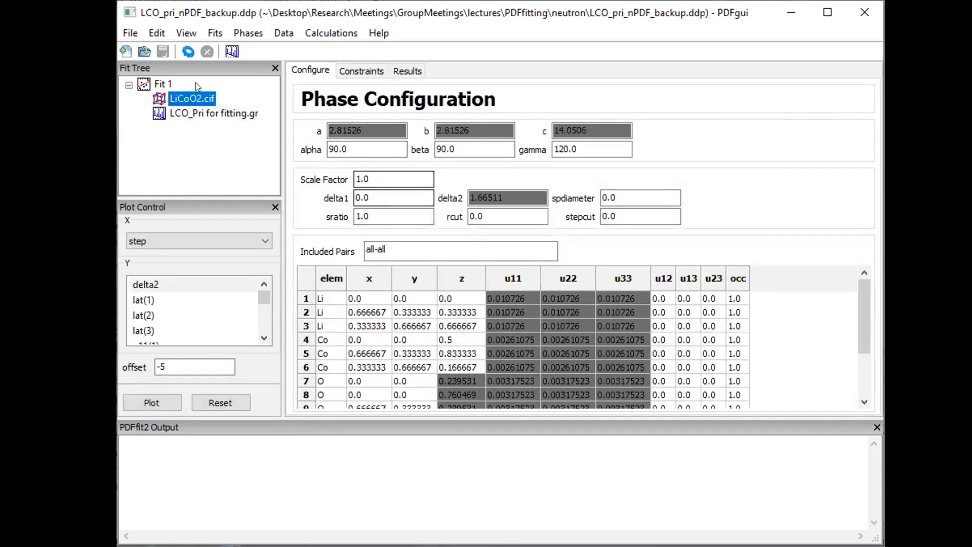
click(161, 84)
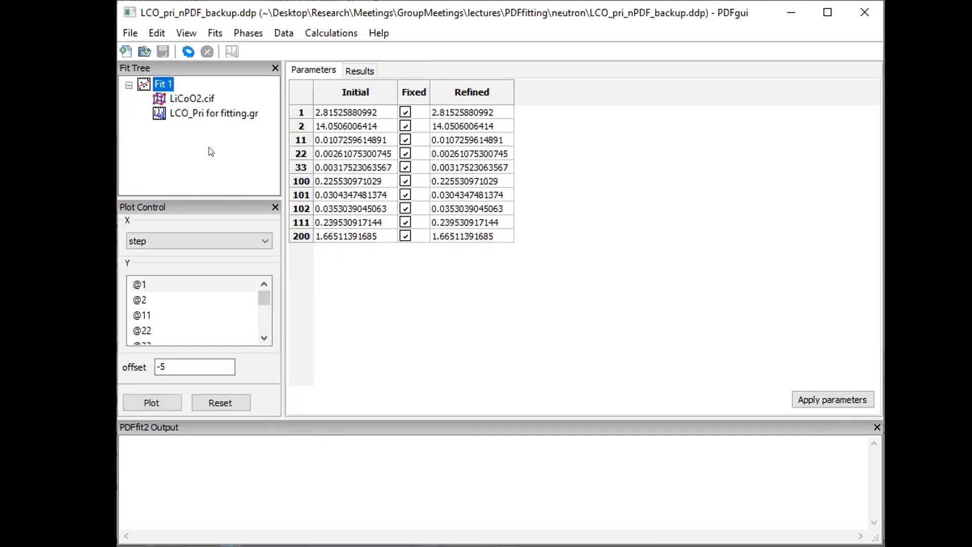
Change LiCoO2.cif Included Pairs from all-all to O-O and view the refit, Rw 0.419785
click(189, 99)
click(396, 251)
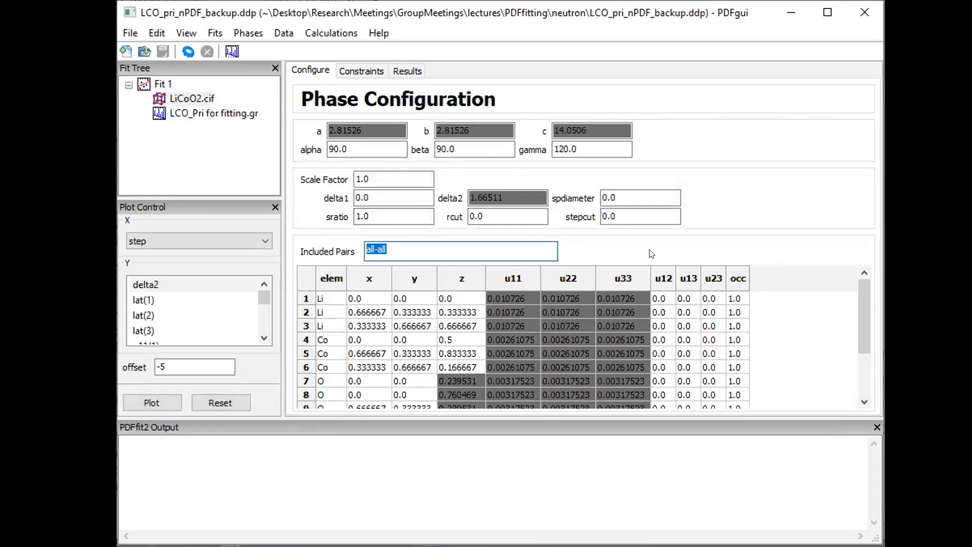
text(O-O)
key(Tab)
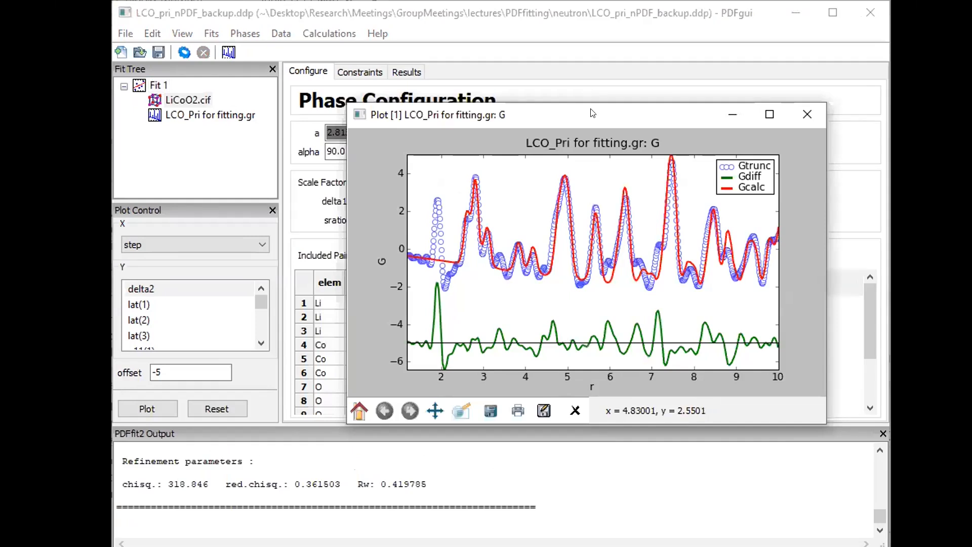
drag(592, 110, 510, 39)
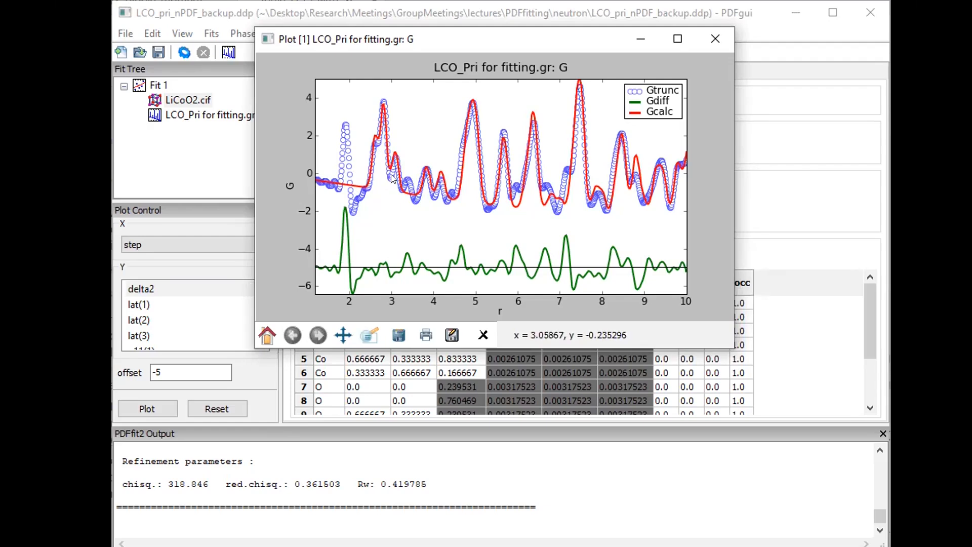
Set Included Pairs to Co-O and calculate, giving Rw 1.21375, then view the plot
click(795, 208)
drag(402, 254, 272, 267)
text(CVo)
key(BackSpace)
key(BackSpace)
text(o-O)
key(Tab)
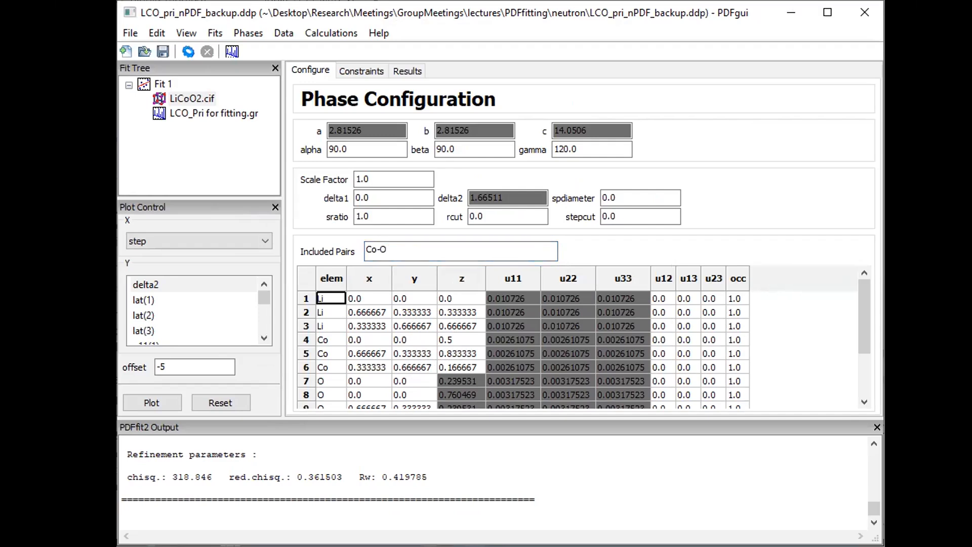
click(185, 53)
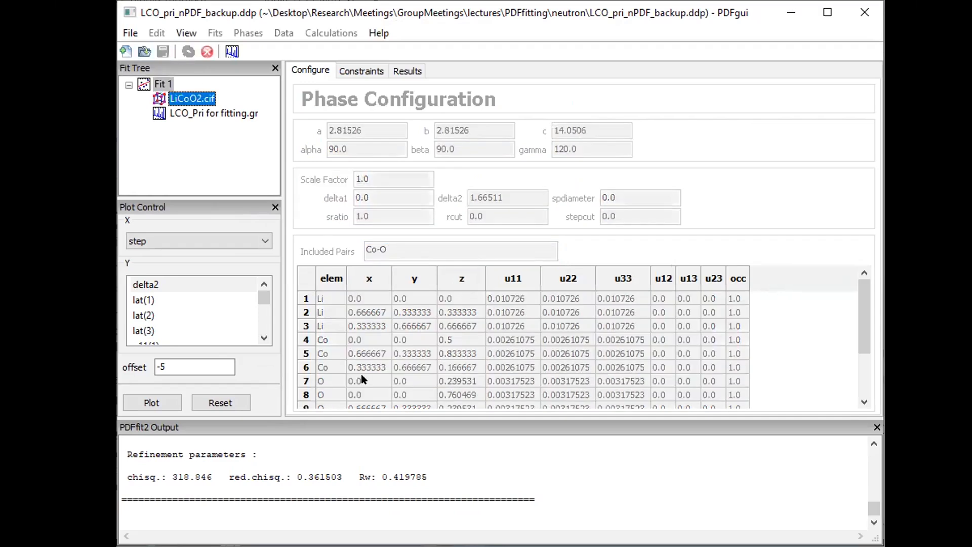
key(alt+Tab)
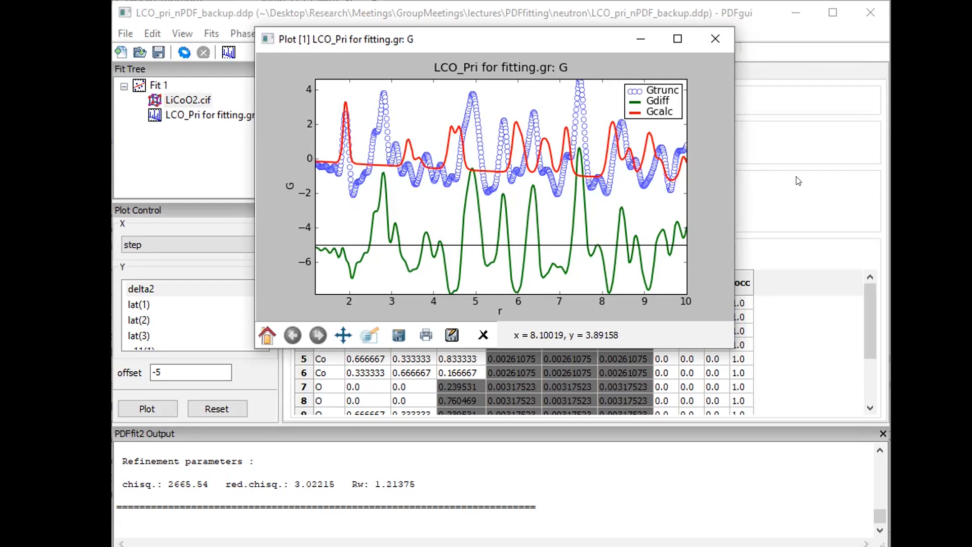
click(715, 41)
Set Included Pairs to Li-O and calculate, giving Rw 0.988398, then view the plot
key(BackSpace)
text(Li-O)
key(Tab)
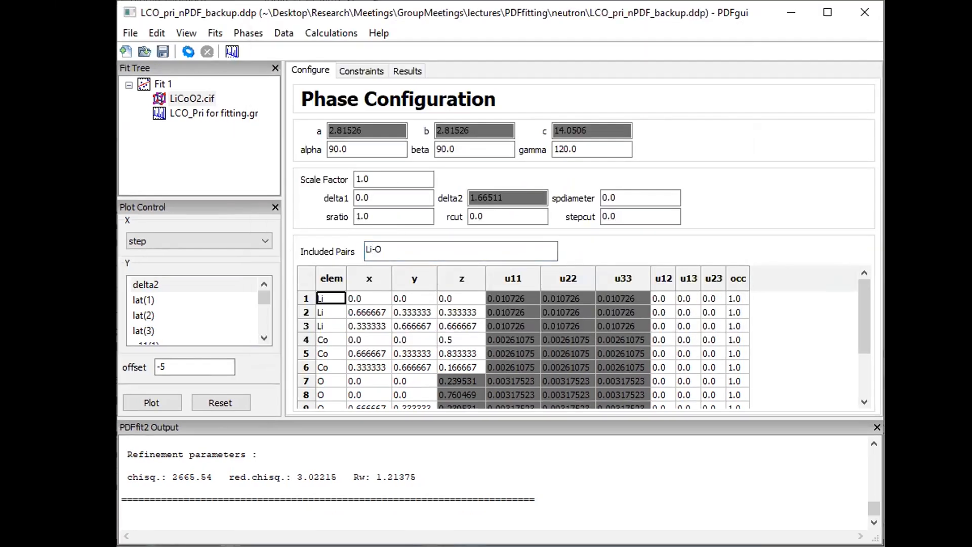
click(188, 52)
key(alt+Tab)
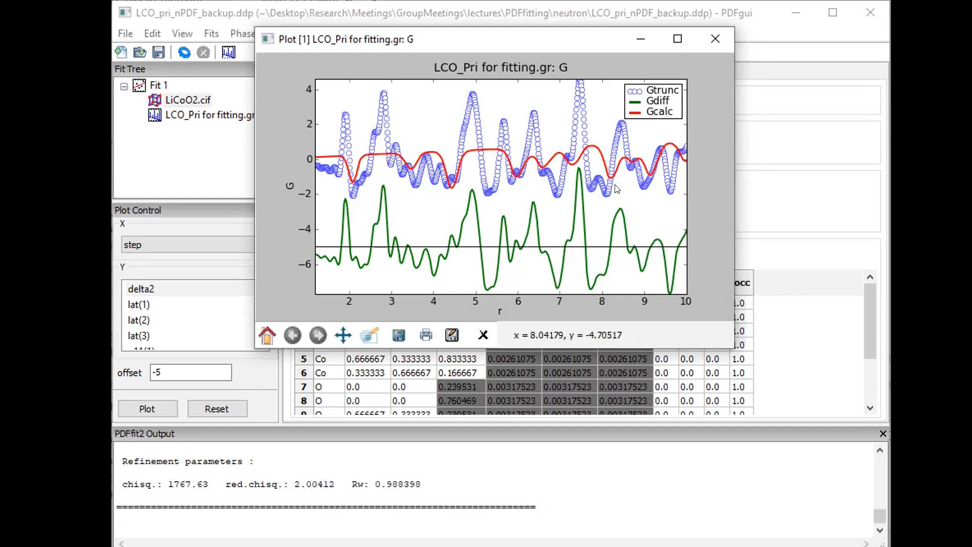
Set Included Pairs to Co-Co and calculate, giving Rw 0.934971, then view the plot
click(761, 147)
drag(392, 250, 225, 253)
text(Co-Co)
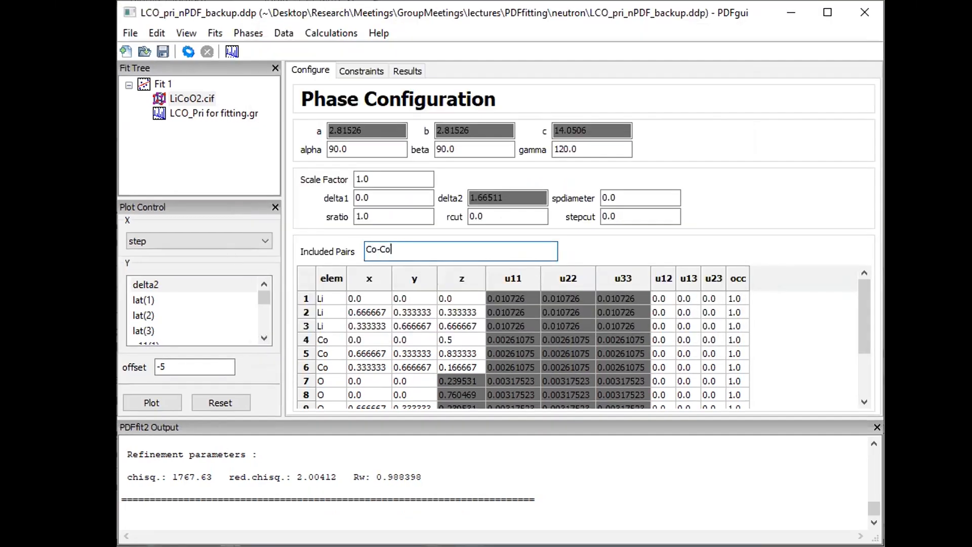
key(Tab)
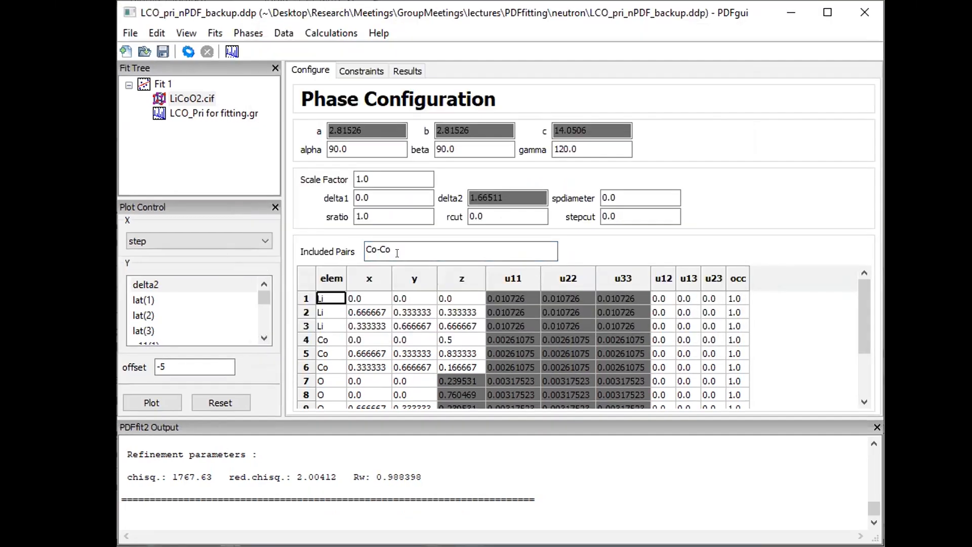
mouse_move(423, 242)
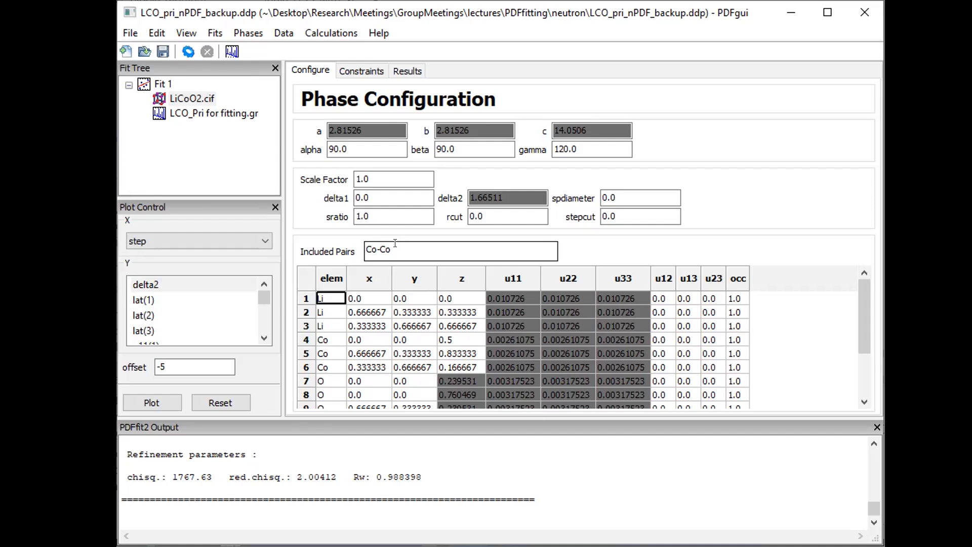
click(184, 51)
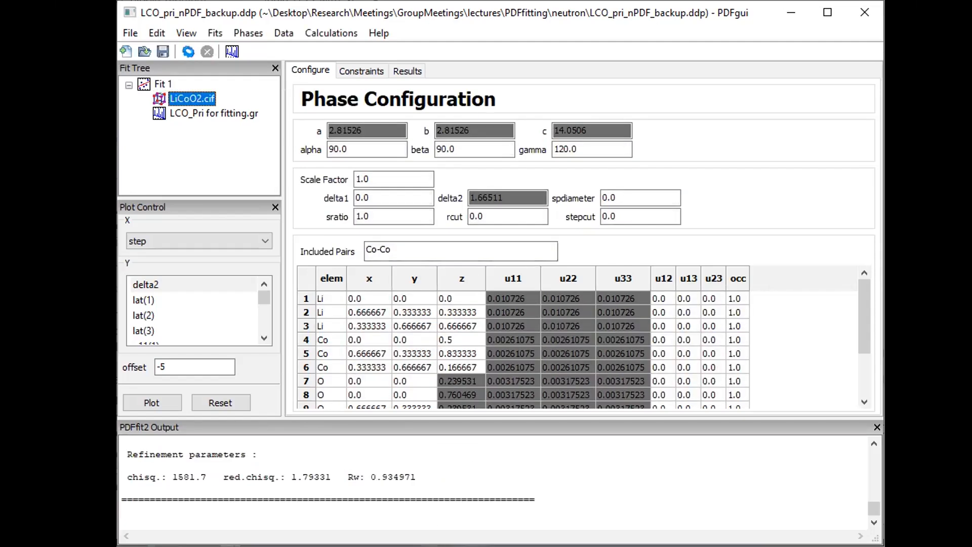
key(alt+Tab)
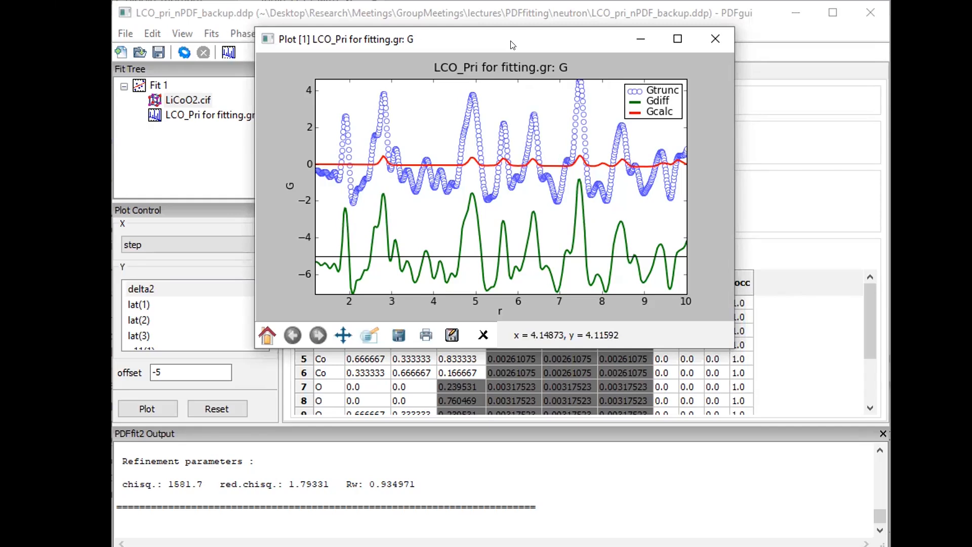
drag(510, 45, 698, 43)
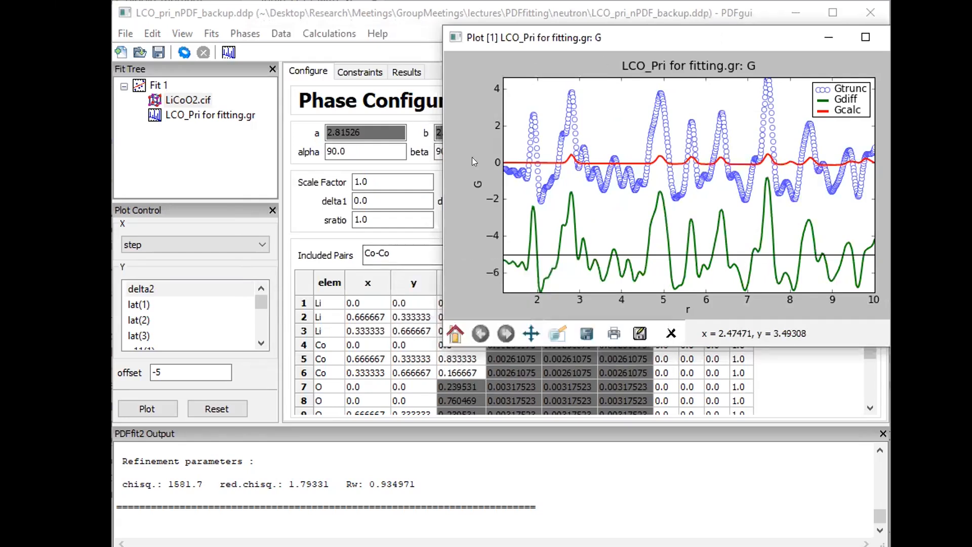
drag(561, 38, 490, 44)
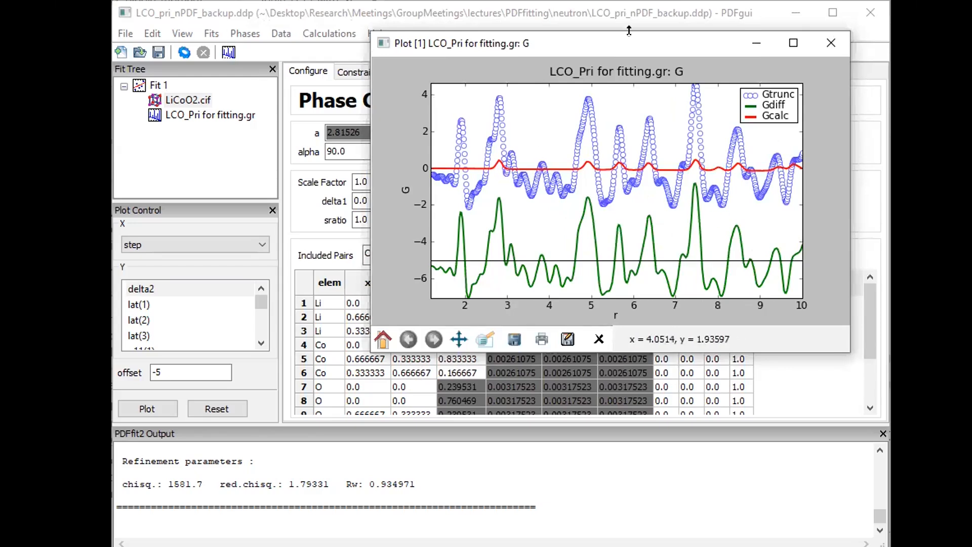
drag(629, 45, 385, 67)
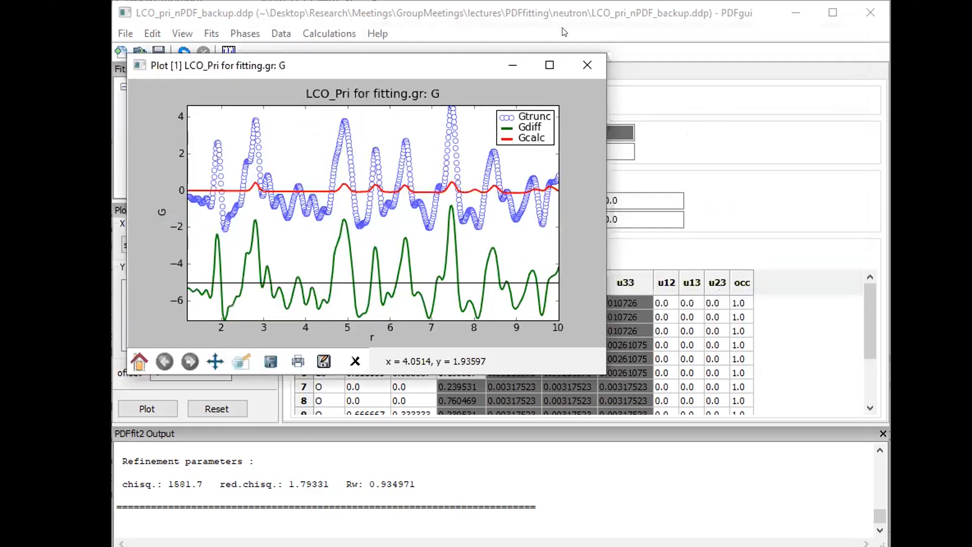